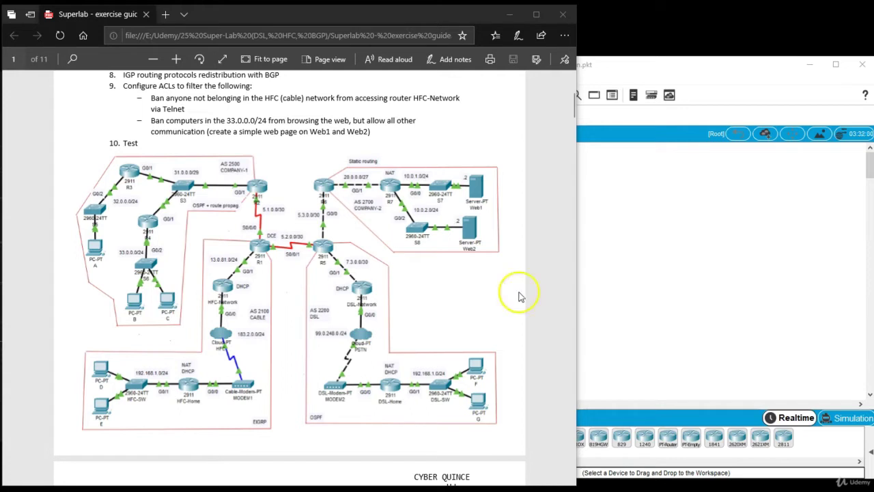
Minimize the Superlab exercise guide, switch to Cisco Packet Tracer, and enlarge its window to fill most of the display
{"action": "left_click", "coordinate": [624, 195]}
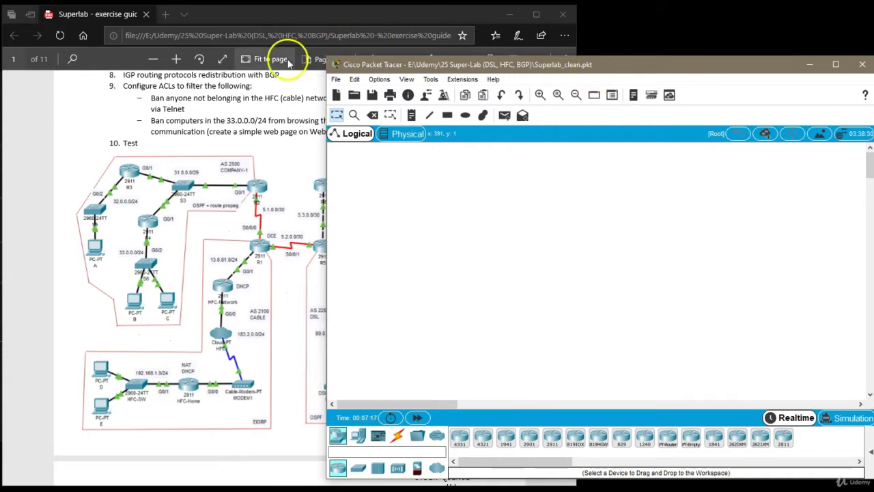
{"action": "left_click", "coordinate": [191, 131]}
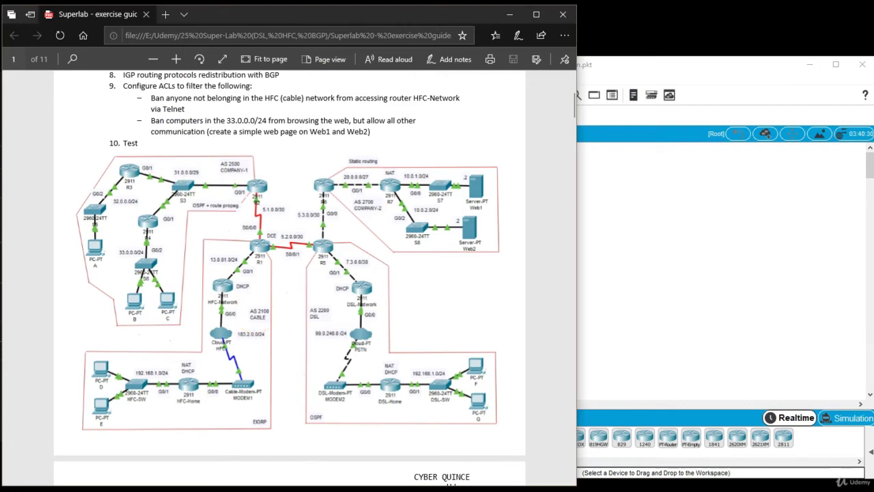
{"action": "left_click", "coordinate": [510, 14]}
{"action": "left_click_drag", "start_coordinate": [622, 62], "coordinate": [303, 19]}
{"action": "left_click_drag", "start_coordinate": [562, 433], "coordinate": [855, 489]}
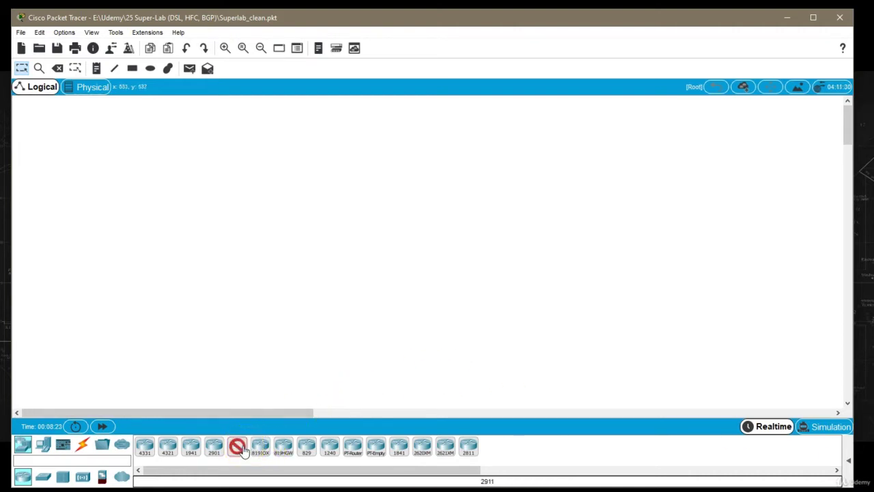
Place a 2911 router in the empty workspace and install an HWIC-2T module in the slot nearest its built-in ports
{"action": "left_click", "coordinate": [261, 195]}
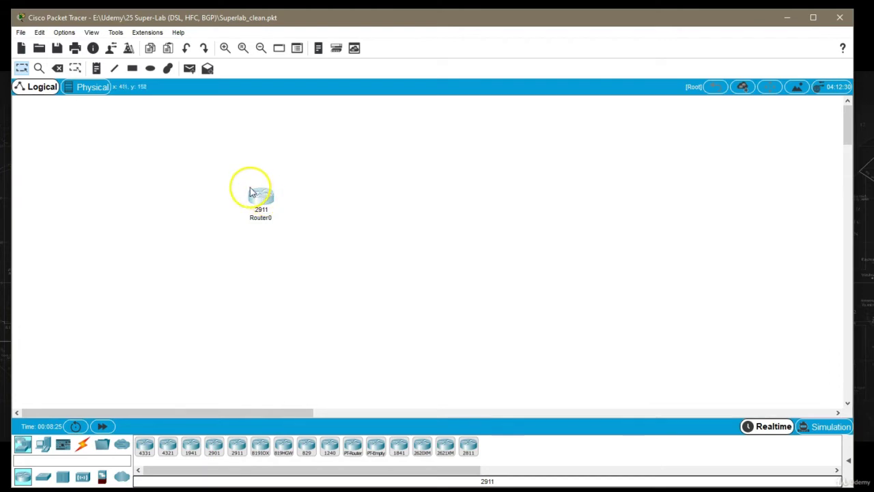
{"action": "left_click", "coordinate": [250, 193]}
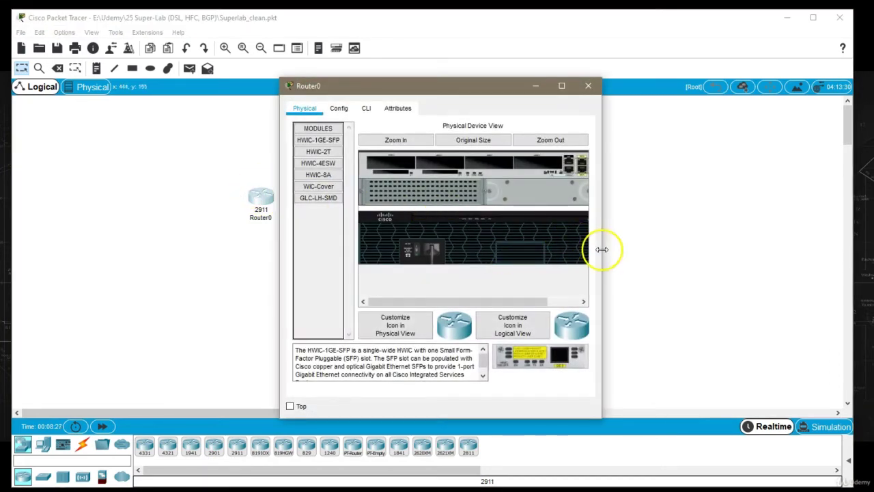
{"action": "left_click_drag", "start_coordinate": [602, 250], "coordinate": [658, 256]}
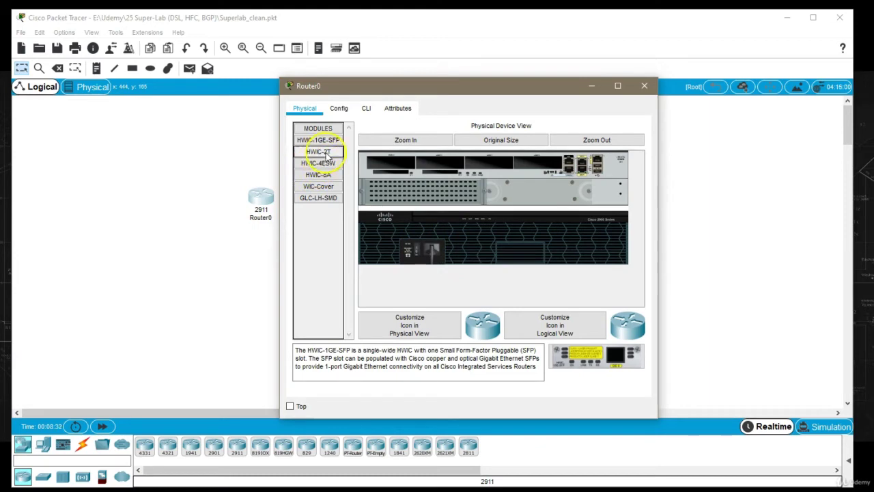
{"action": "left_click_drag", "start_coordinate": [327, 153], "coordinate": [529, 171]}
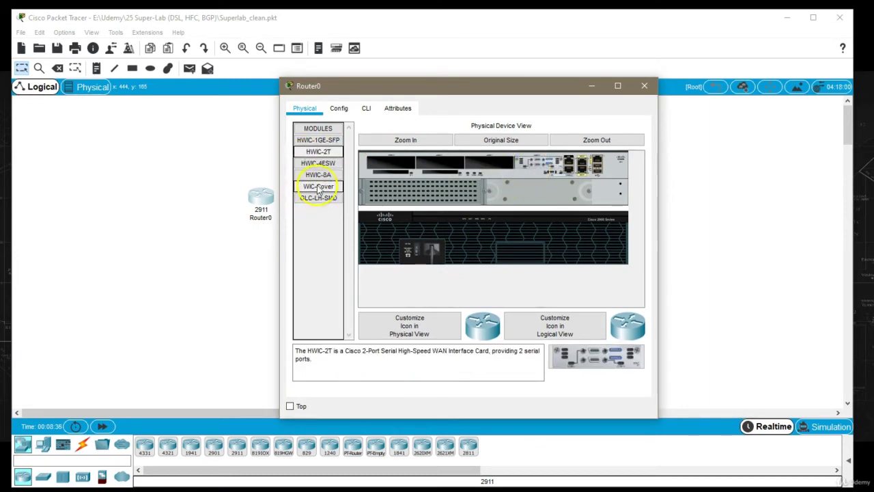
Cover the router's three remaining empty slots with WIC-Cover plates, power it on, and close its device window
{"action": "left_click_drag", "start_coordinate": [319, 187], "coordinate": [389, 168]}
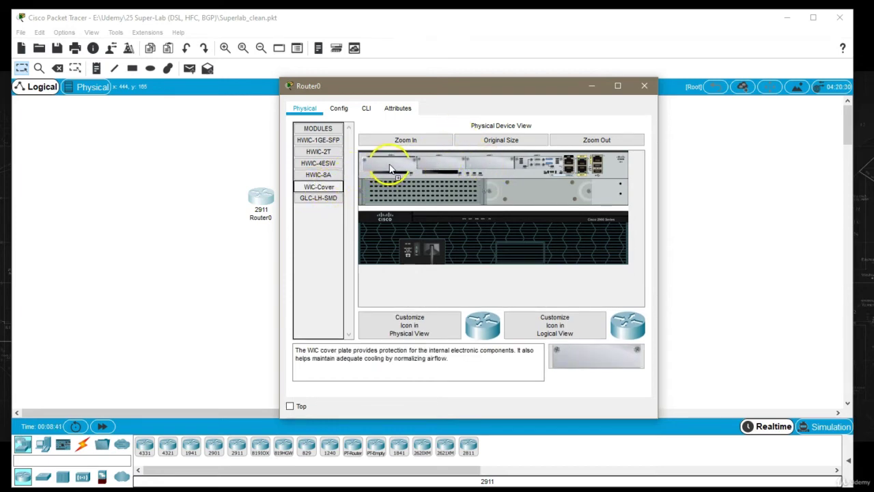
{"action": "left_click", "coordinate": [417, 241]}
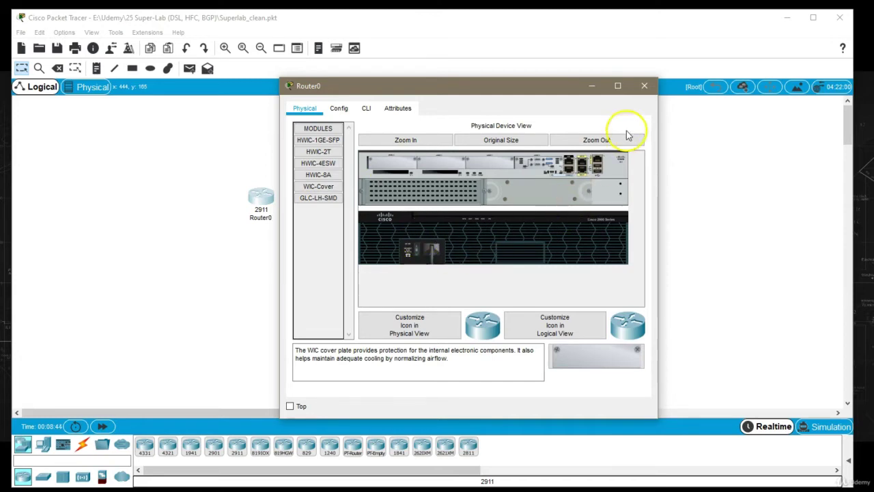
{"action": "left_click", "coordinate": [644, 85]}
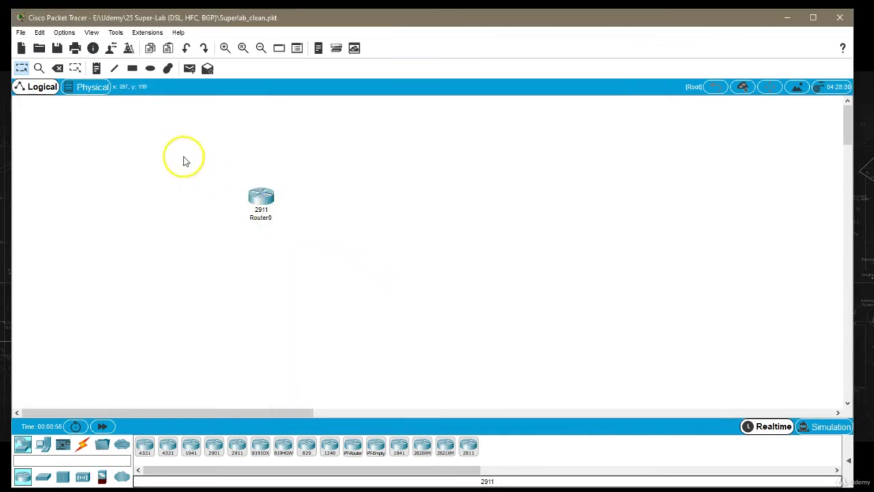
Copy the prepared 2911 router and paste three duplicates of it
{"action": "left_click_drag", "start_coordinate": [183, 156], "coordinate": [339, 279]}
{"action": "key", "text": "ctrl+c"}
{"action": "key", "text": "ctrl+v"}
{"action": "key", "text": "ctrl+v"}
{"action": "key", "text": "ctrl+v"}
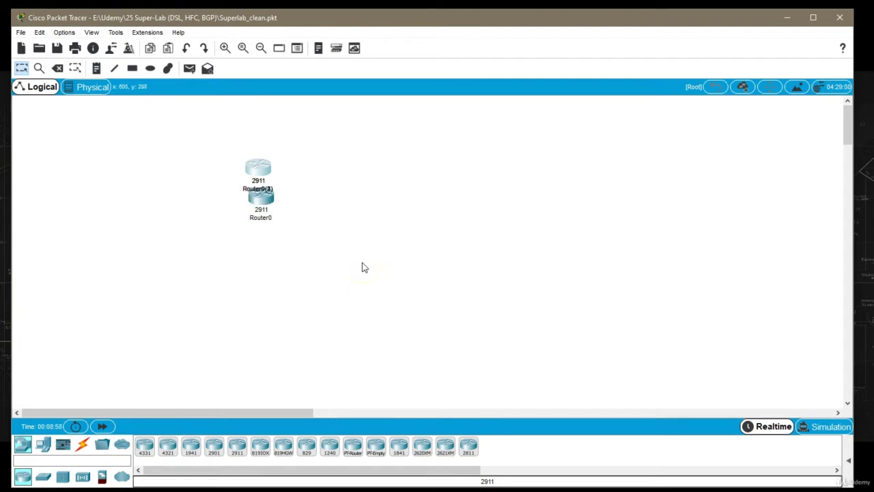
Arrange the four routers in a two-by-two grid in the upper part of the workspace
{"action": "left_click_drag", "start_coordinate": [254, 163], "coordinate": [255, 262]}
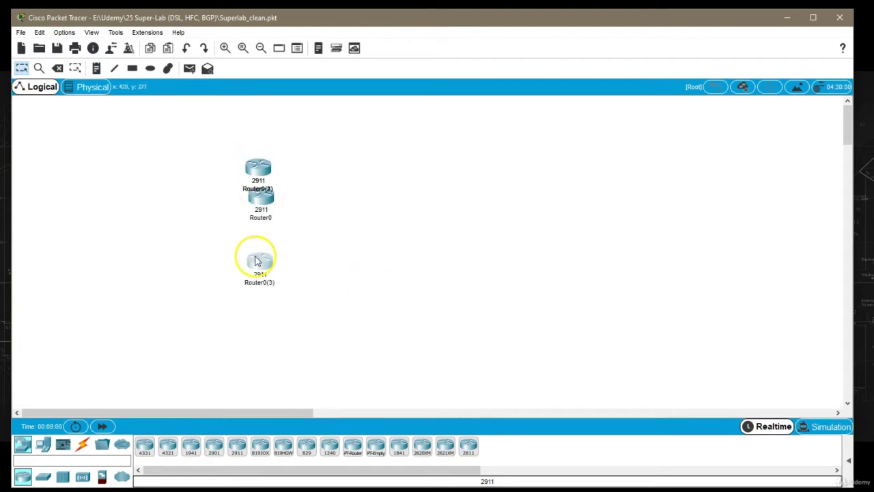
{"action": "left_click_drag", "start_coordinate": [256, 165], "coordinate": [375, 192]}
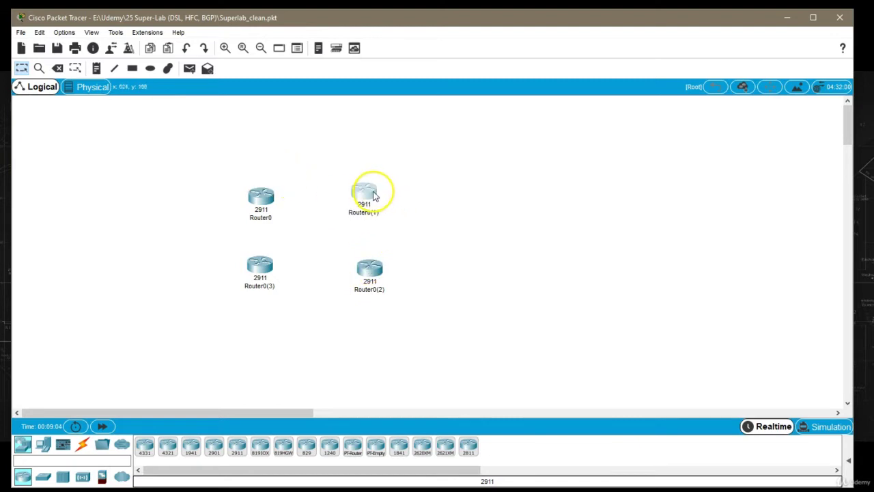
{"action": "left_click_drag", "start_coordinate": [382, 156], "coordinate": [198, 333]}
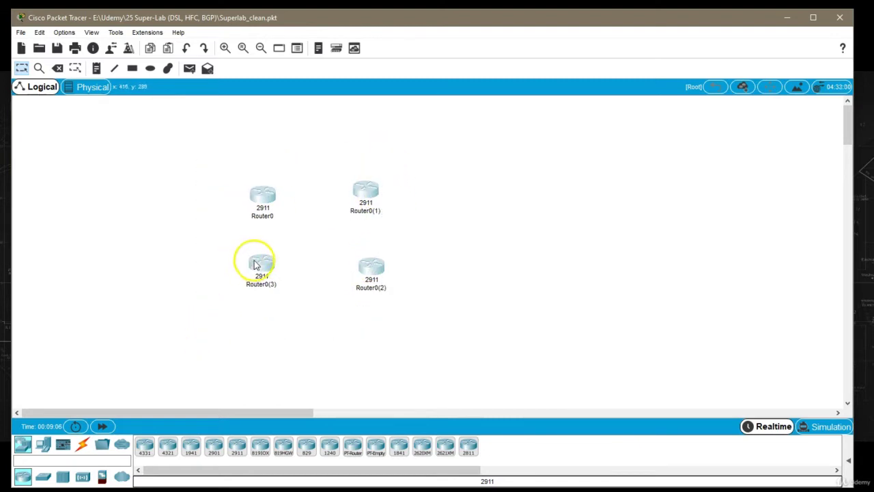
{"action": "left_click_drag", "start_coordinate": [254, 266], "coordinate": [241, 217]}
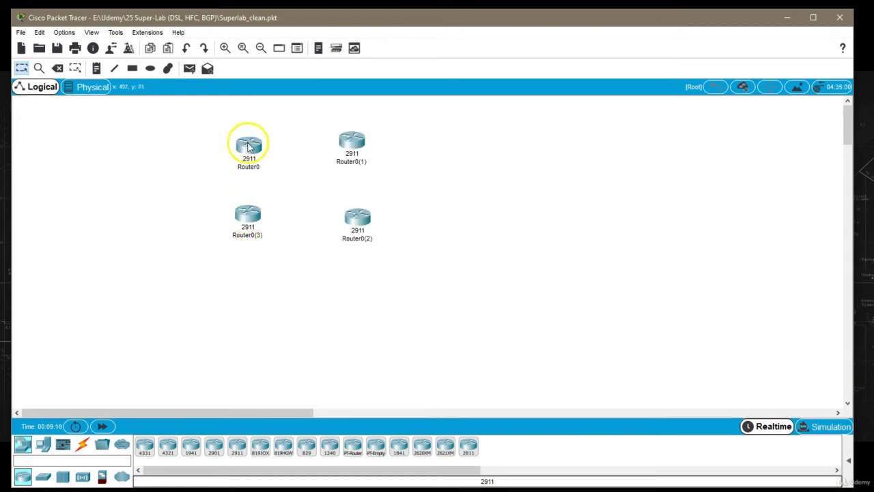
{"action": "left_click_drag", "start_coordinate": [249, 145], "coordinate": [252, 145]}
Rename the upper routers R2 and R6 and the lower ones R1 and R5, and align R2 directly above R1
{"action": "left_click", "coordinate": [256, 165]}
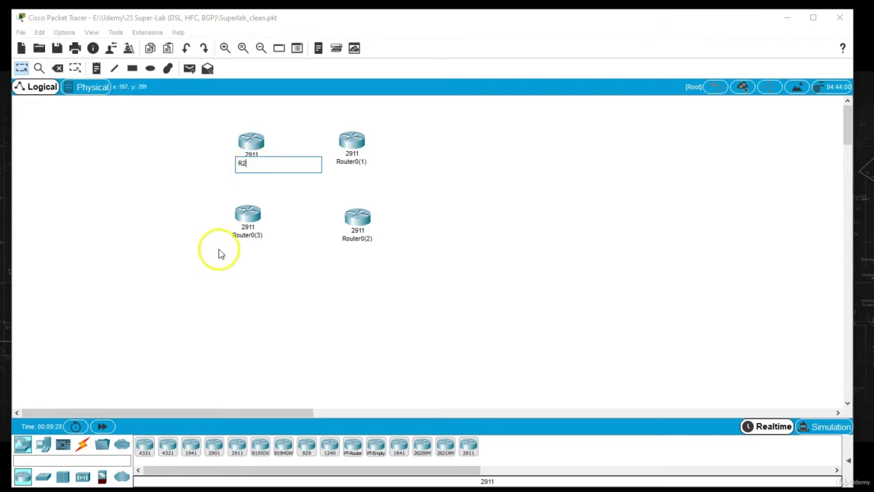
{"action": "type", "text": "R2"}
{"action": "left_click", "coordinate": [247, 236]}
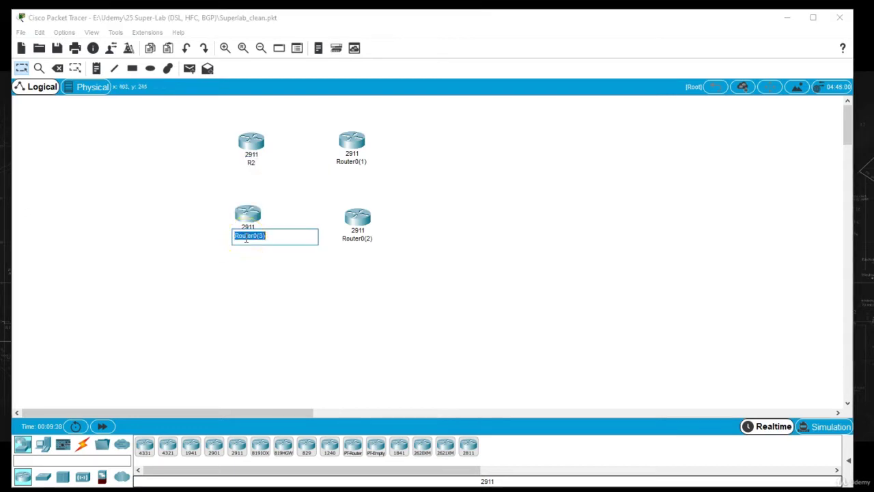
{"action": "type", "text": "R1"}
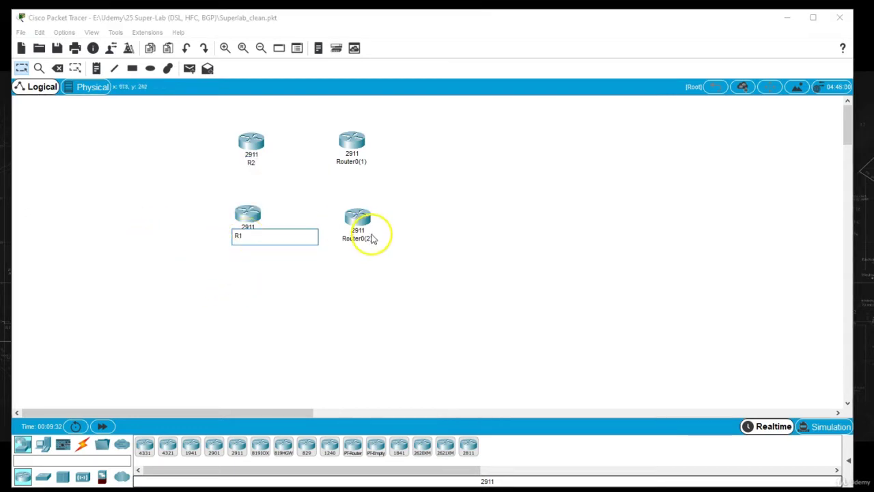
{"action": "left_click", "coordinate": [359, 238]}
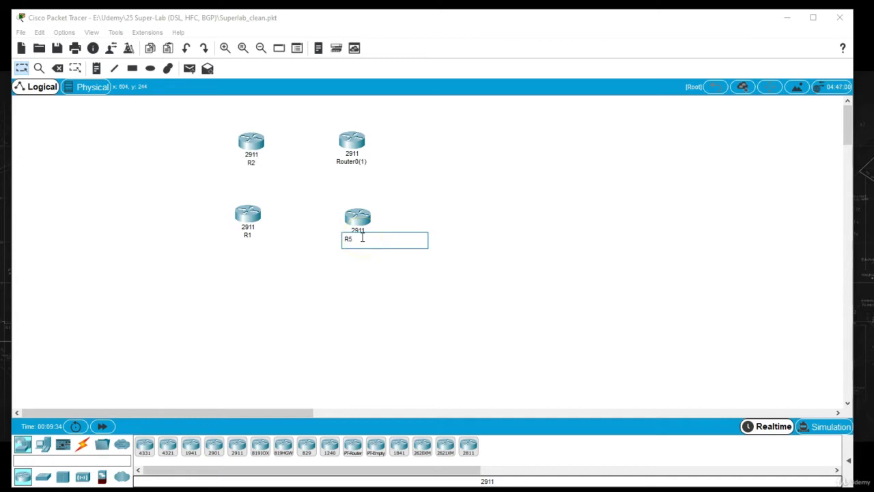
{"action": "type", "text": "R5"}
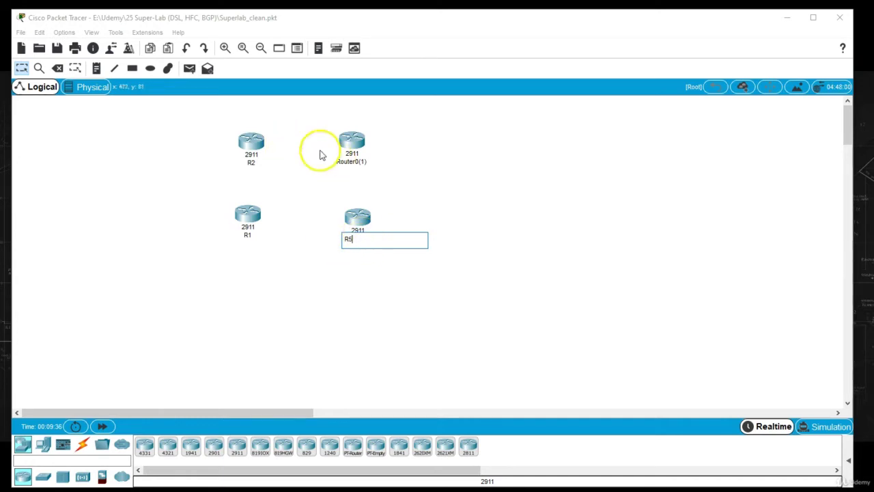
{"action": "left_click", "coordinate": [351, 162]}
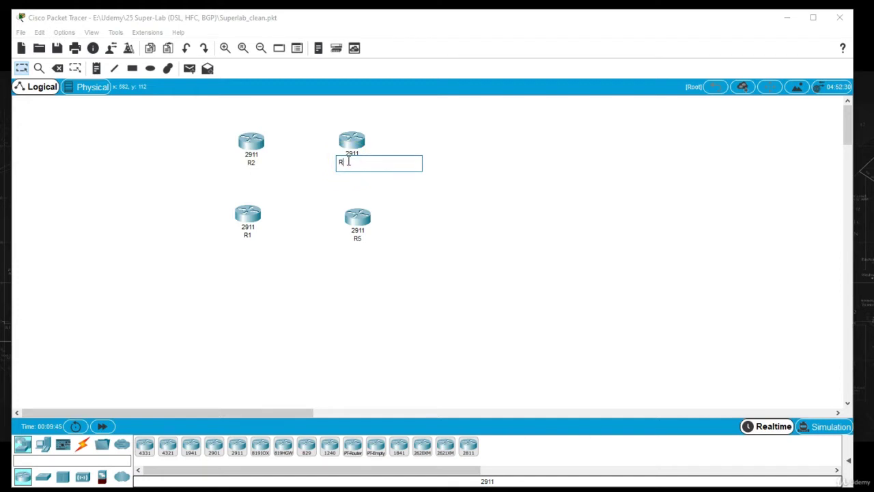
{"action": "left_click", "coordinate": [298, 210]}
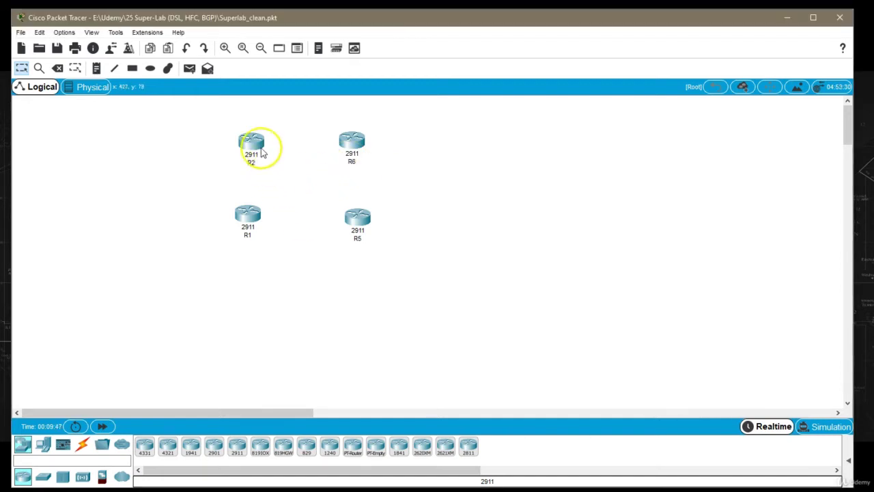
{"action": "left_click_drag", "start_coordinate": [258, 143], "coordinate": [253, 140]}
{"action": "left_click", "coordinate": [265, 247]}
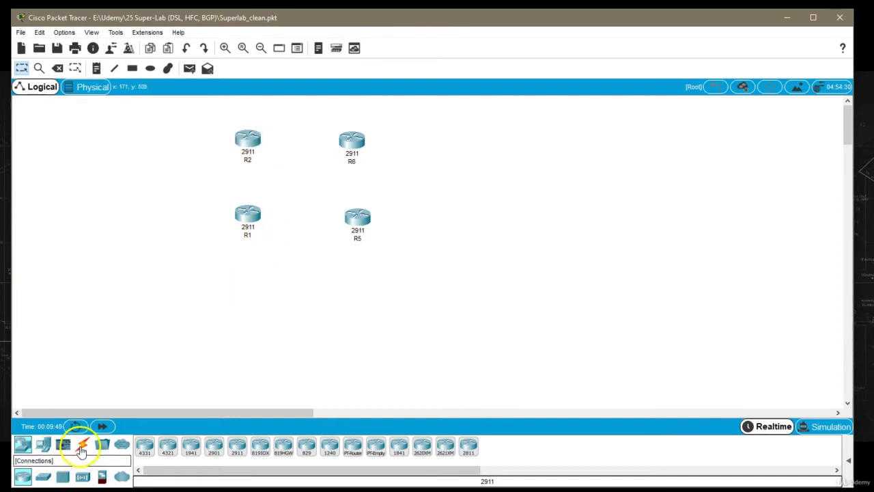
Connect R1's Serial0/0/1 to R5's Serial0/0/1 with a Serial DCE cable, keeping R1 as the DCE side
{"action": "left_click", "coordinate": [82, 444]}
{"action": "left_click", "coordinate": [307, 447]}
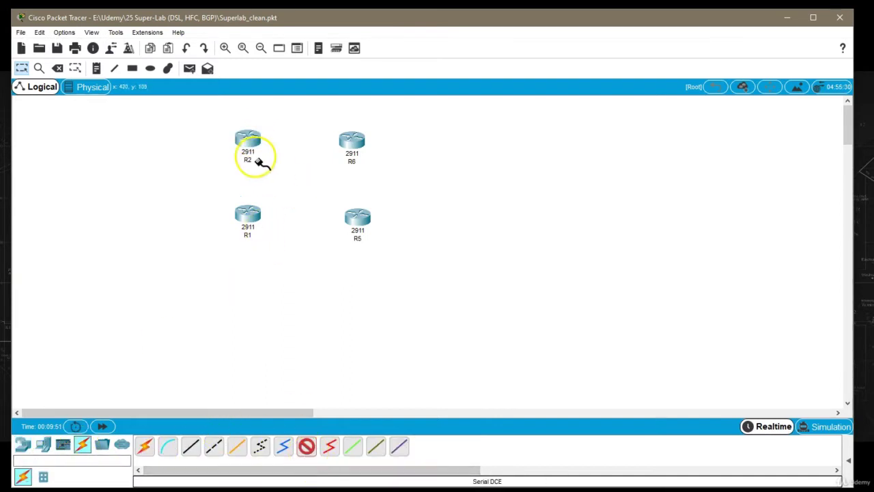
{"action": "left_click", "coordinate": [250, 219]}
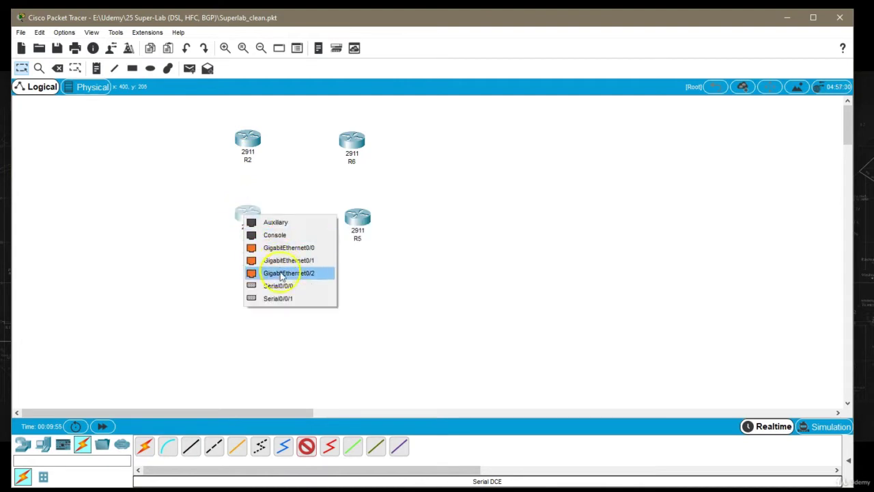
{"action": "left_click", "coordinate": [281, 299]}
{"action": "left_click", "coordinate": [358, 222]}
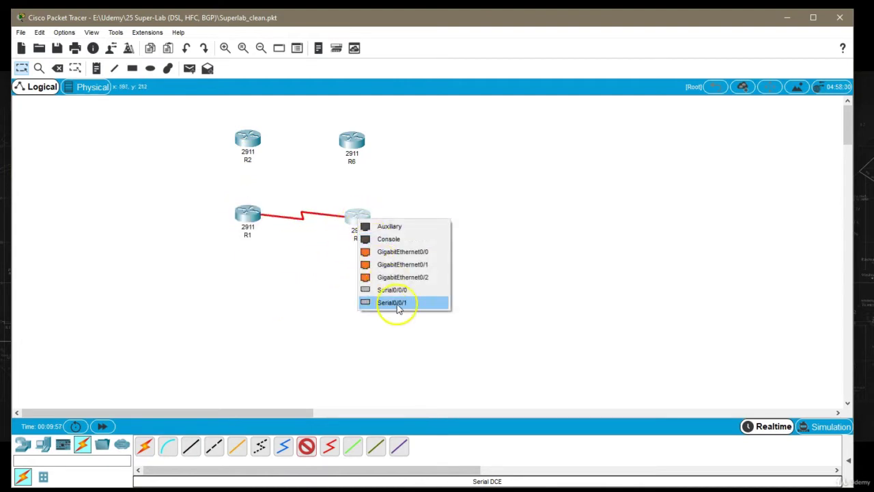
{"action": "left_click", "coordinate": [399, 303]}
Connect R1 to Serial0/0/0 on R2 with a Serial DCE cable, starting at R1
{"action": "left_click", "coordinate": [308, 448]}
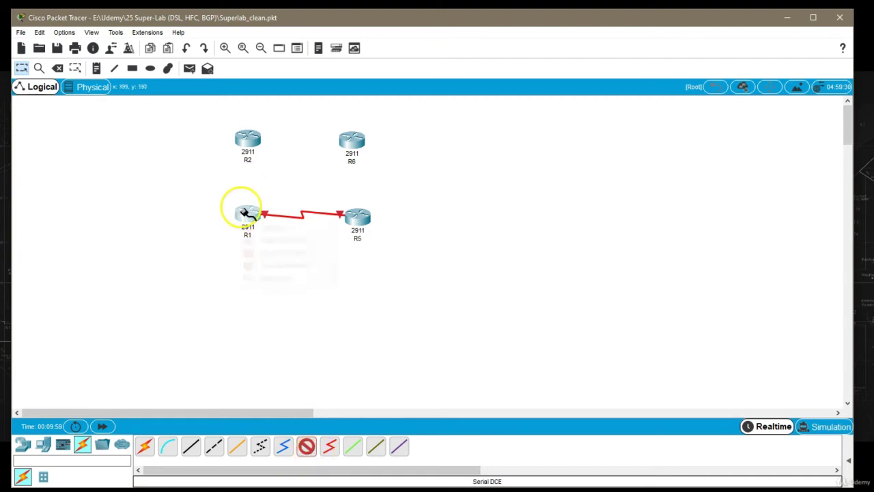
{"action": "left_click", "coordinate": [246, 214]}
{"action": "left_click", "coordinate": [275, 278]}
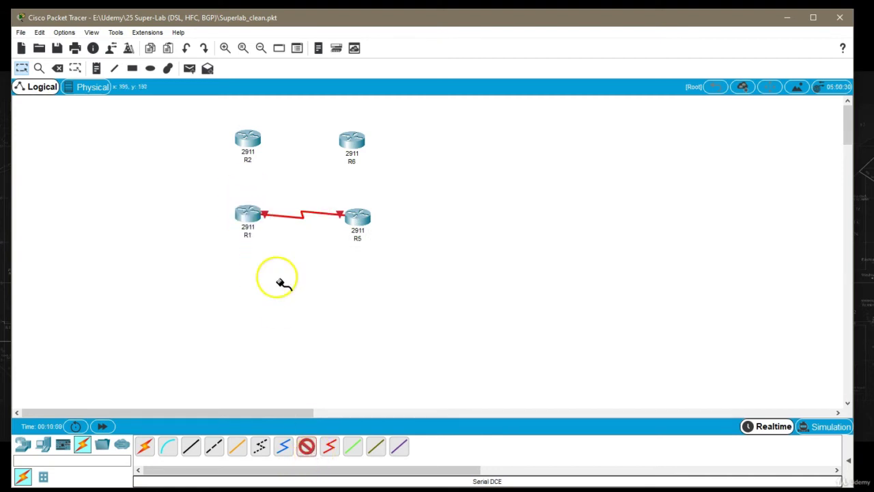
{"action": "left_click", "coordinate": [251, 138]}
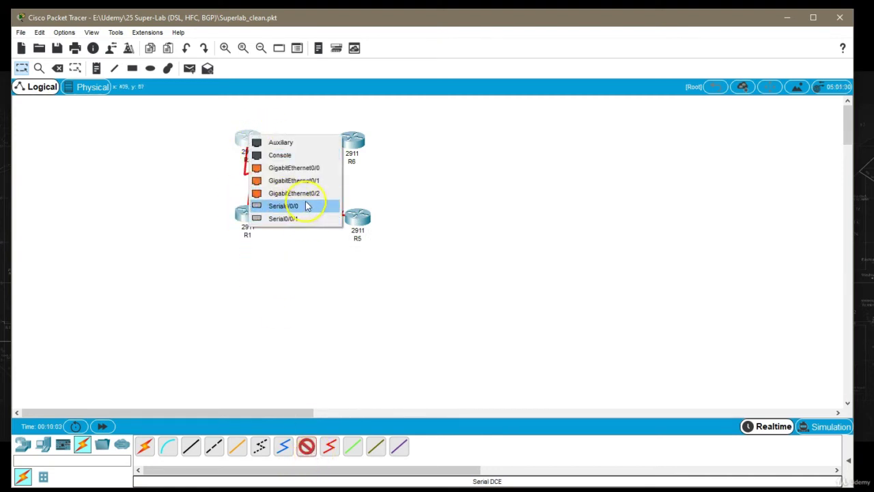
{"action": "left_click", "coordinate": [280, 202]}
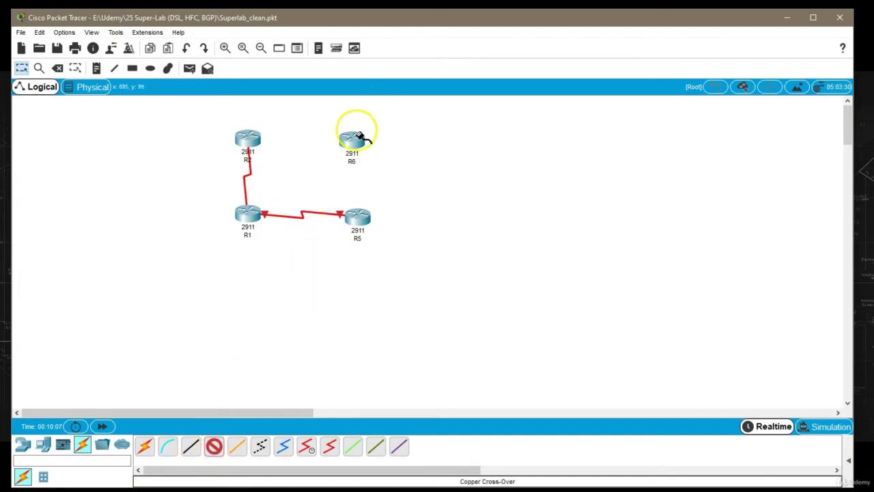
Connect R6 to R5 through their GigabitEthernet ports with a Copper Cross-Over cable
{"action": "left_click", "coordinate": [353, 140]}
{"action": "left_click", "coordinate": [399, 184]}
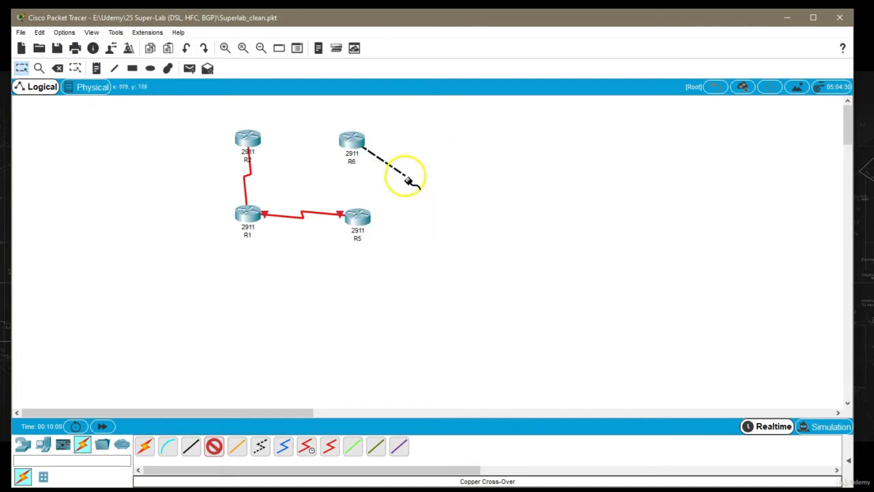
{"action": "left_click", "coordinate": [357, 213]}
{"action": "left_click", "coordinate": [393, 249]}
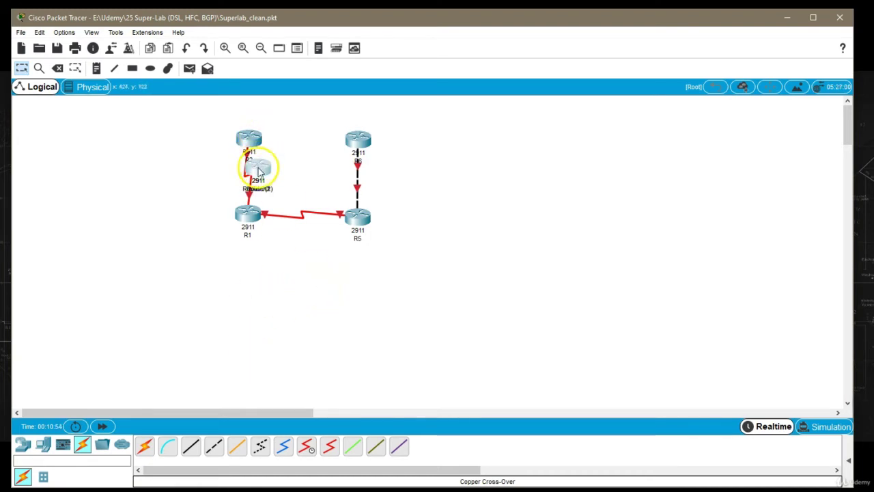
Place the three copied routers right of R6, lower left of R1 and lower right of R5, naming them R7, HFC-Network and DSL-Network
{"action": "left_click", "coordinate": [444, 141]}
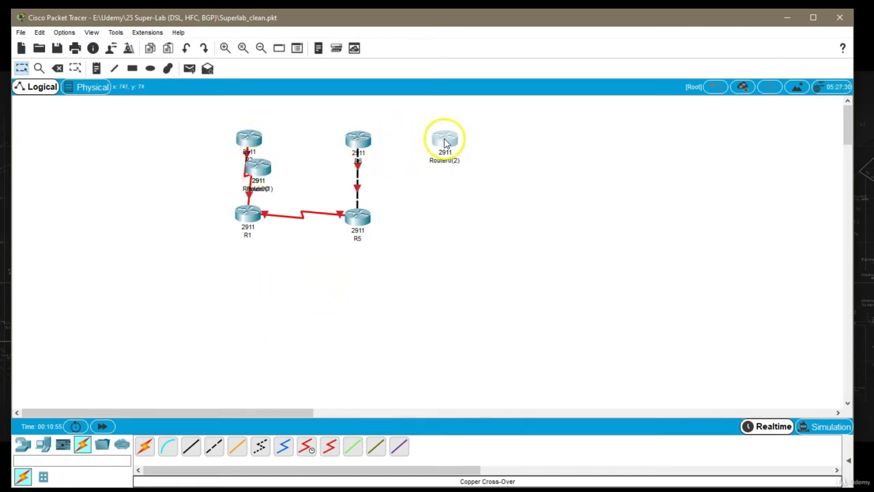
{"action": "left_click", "coordinate": [440, 160]}
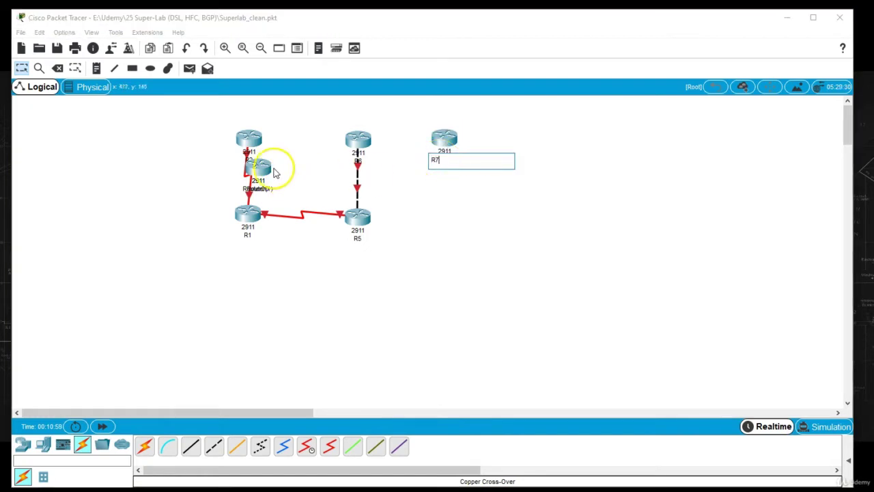
{"action": "left_click_drag", "start_coordinate": [273, 171], "coordinate": [424, 272]}
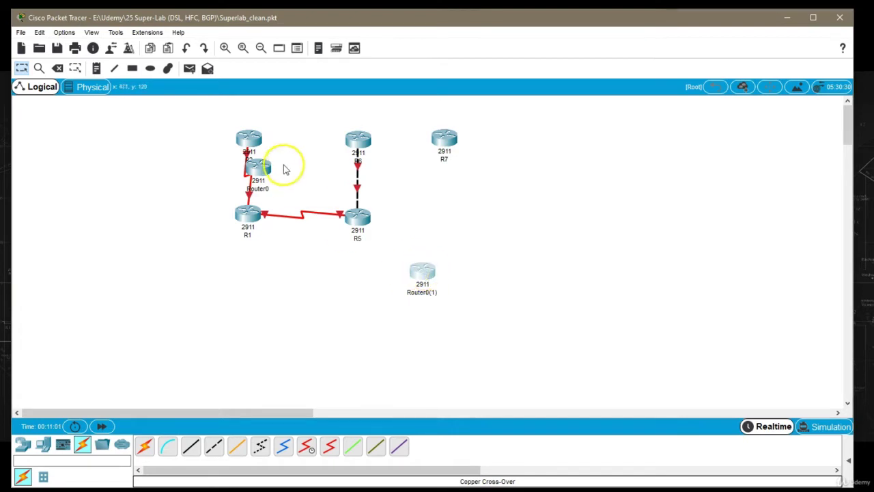
{"action": "left_click_drag", "start_coordinate": [269, 170], "coordinate": [194, 281]}
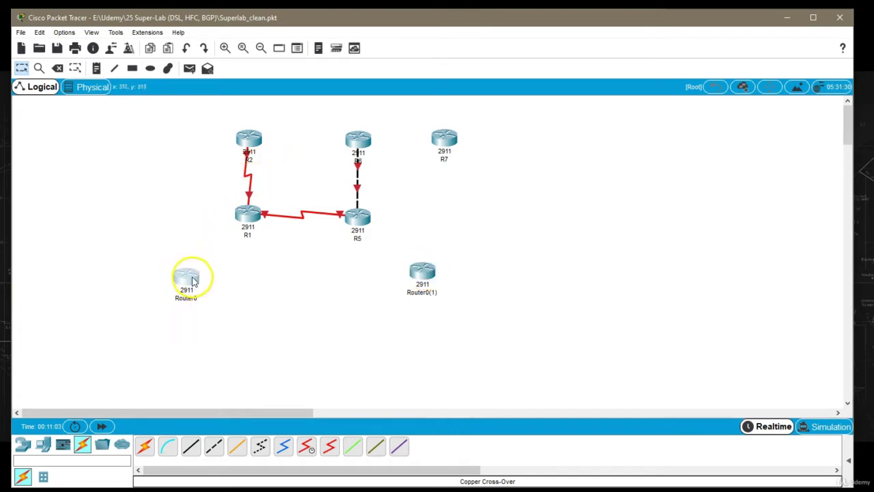
{"action": "left_click", "coordinate": [194, 299]}
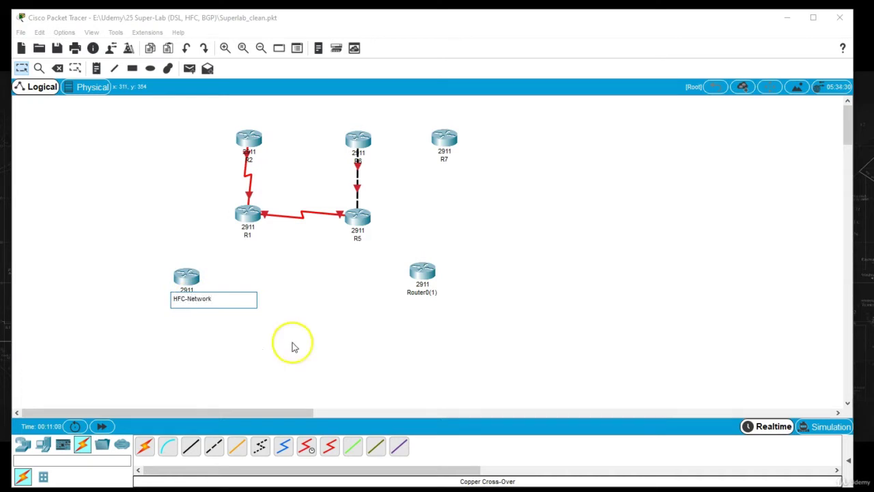
{"action": "left_click", "coordinate": [419, 292]}
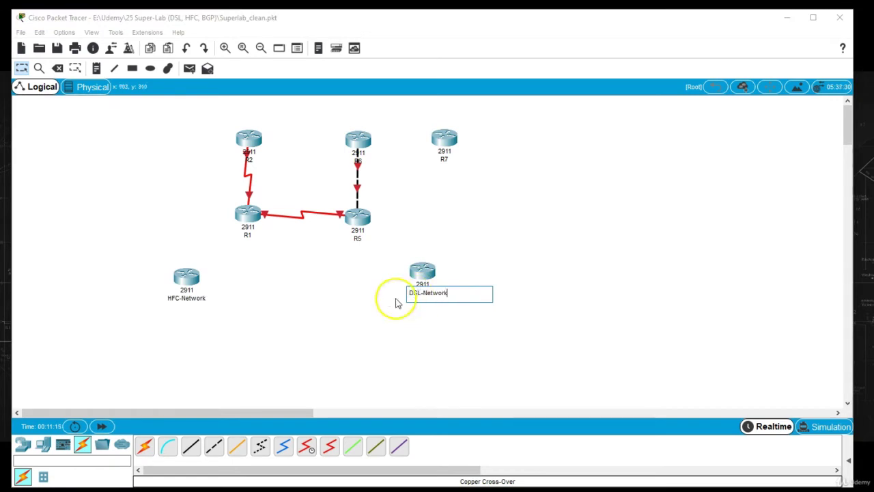
{"action": "left_click", "coordinate": [319, 321]}
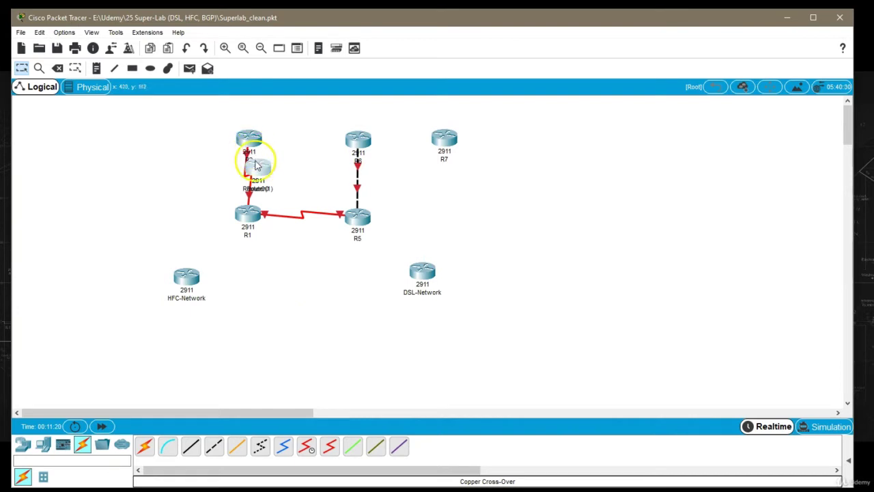
Place two more copied 2911 routers to the left of R2 and name the upper one R3 and the lower one R4
{"action": "left_click_drag", "start_coordinate": [255, 165], "coordinate": [121, 118]}
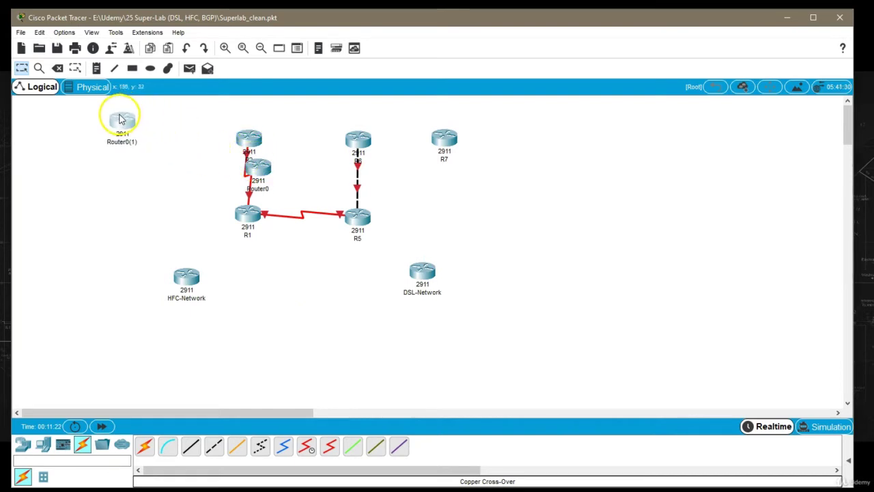
{"action": "left_click_drag", "start_coordinate": [265, 171], "coordinate": [155, 182]}
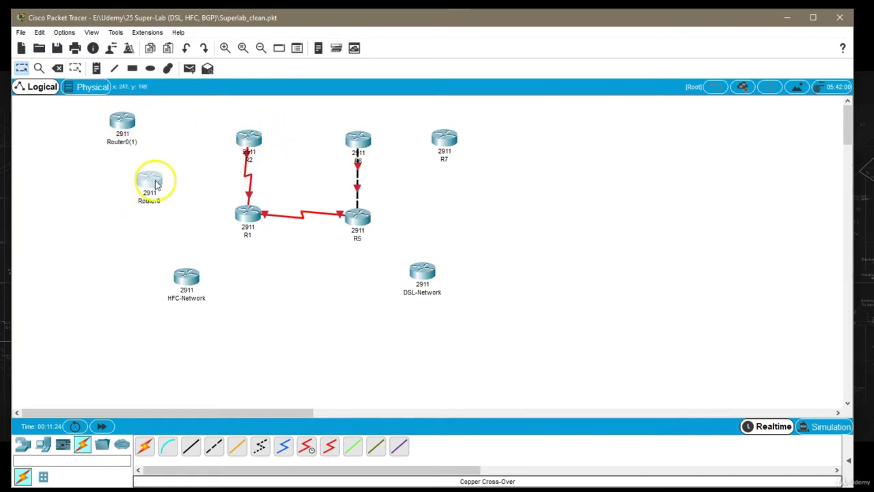
{"action": "double_click", "coordinate": [122, 142]}
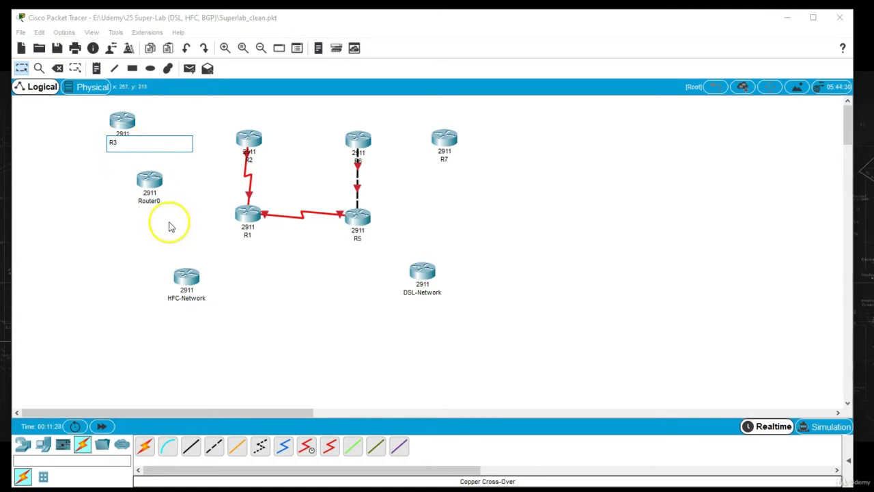
{"action": "double_click", "coordinate": [155, 202]}
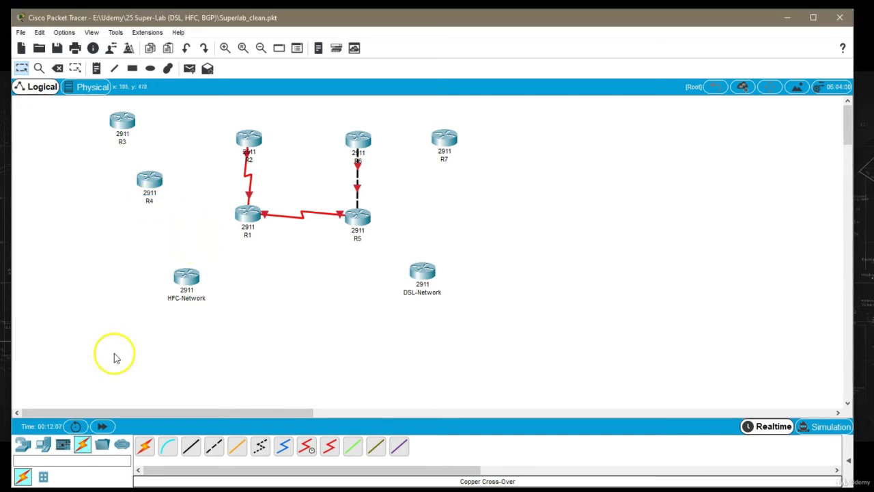
Add a 2960 switch between R3 and R2 and name it S3
{"action": "left_click", "coordinate": [25, 446]}
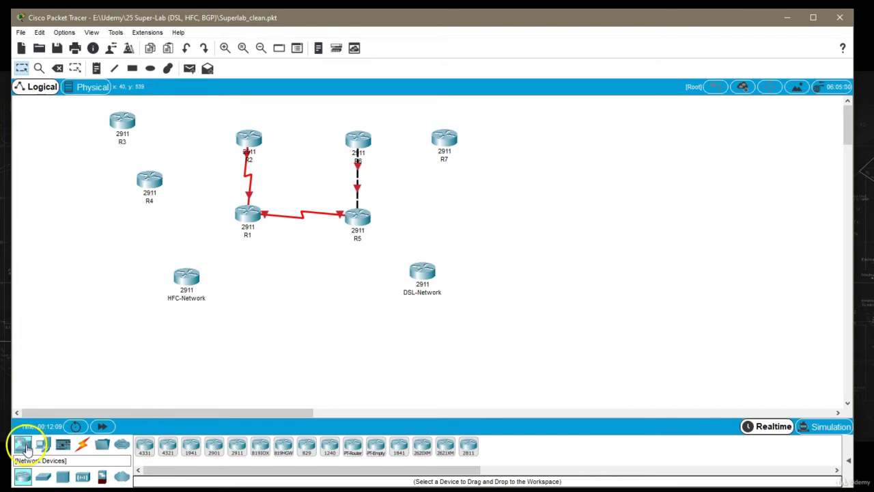
{"action": "left_click", "coordinate": [43, 476]}
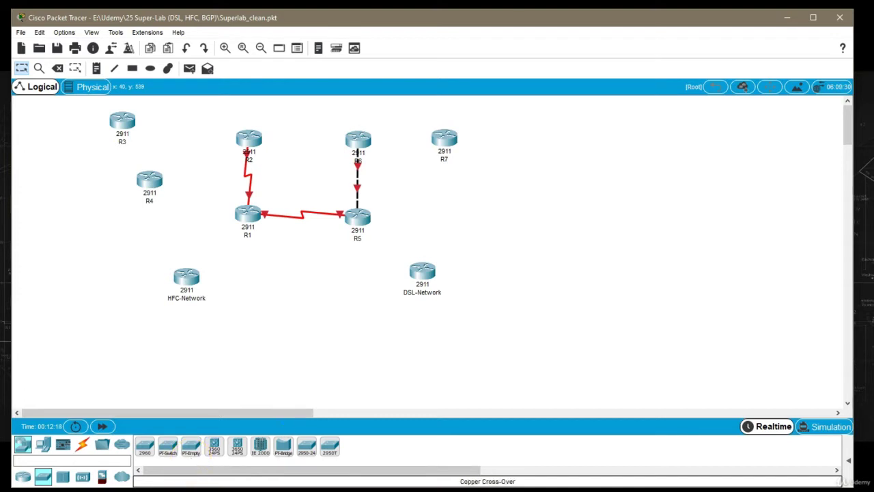
{"action": "left_click", "coordinate": [145, 447]}
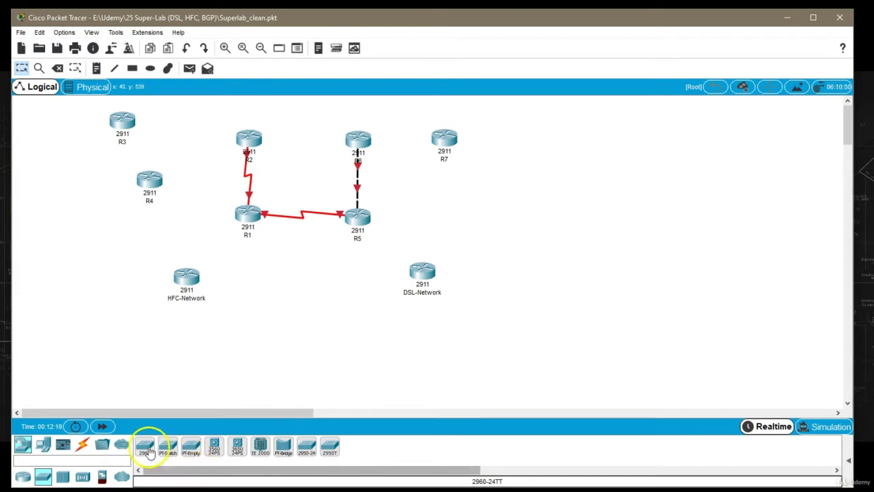
{"action": "left_click", "coordinate": [180, 137]}
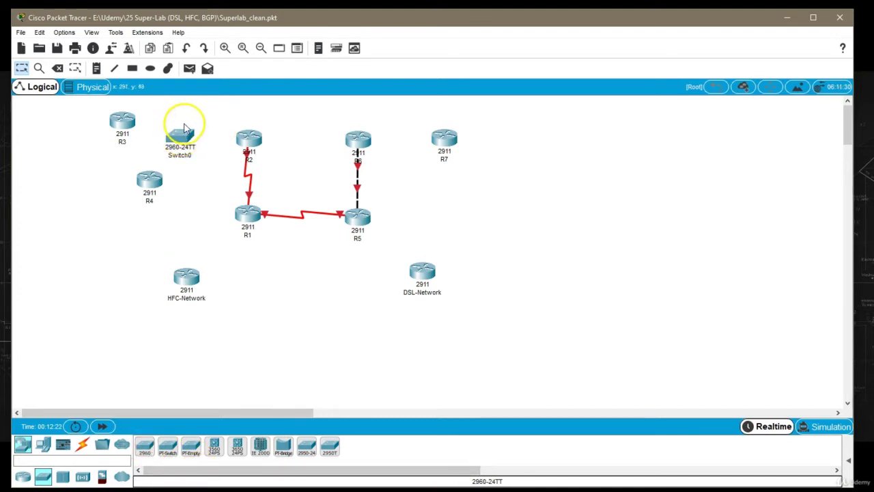
{"action": "left_click", "coordinate": [178, 155]}
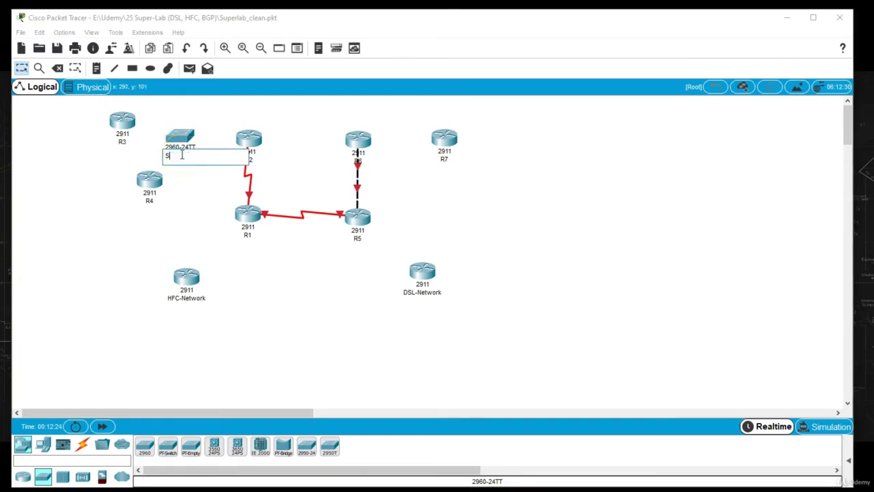
{"action": "key", "text": "Return"}
Duplicate switch S3 twice and place the copies one above the other to the right of R7
{"action": "left_click_drag", "start_coordinate": [194, 111], "coordinate": [176, 163]}
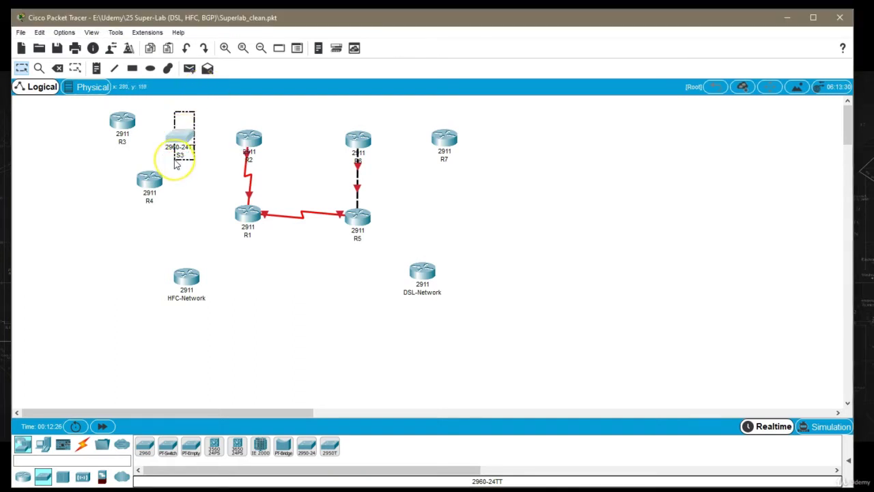
{"action": "key", "text": "ctrl+c"}
{"action": "key", "text": "ctrl+v"}
{"action": "left_click", "coordinate": [177, 111]}
{"action": "key", "text": "ctrl+v"}
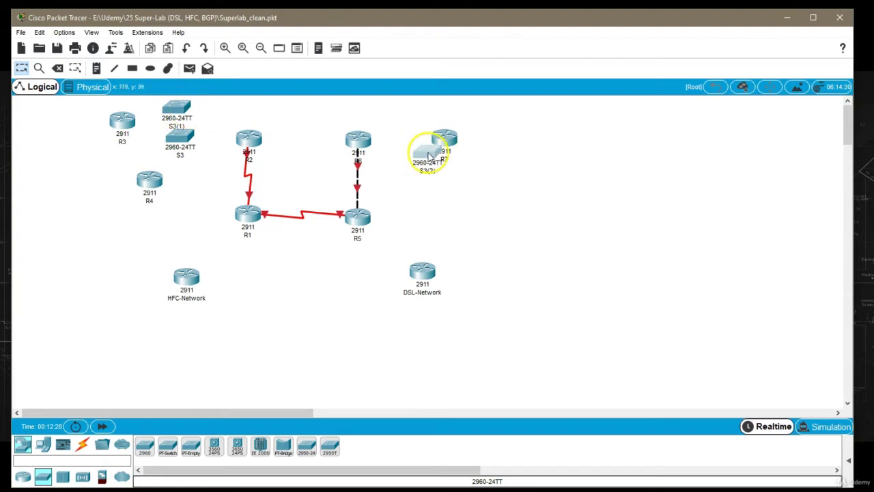
{"action": "left_click", "coordinate": [521, 126]}
{"action": "left_click_drag", "start_coordinate": [521, 127], "coordinate": [534, 138]}
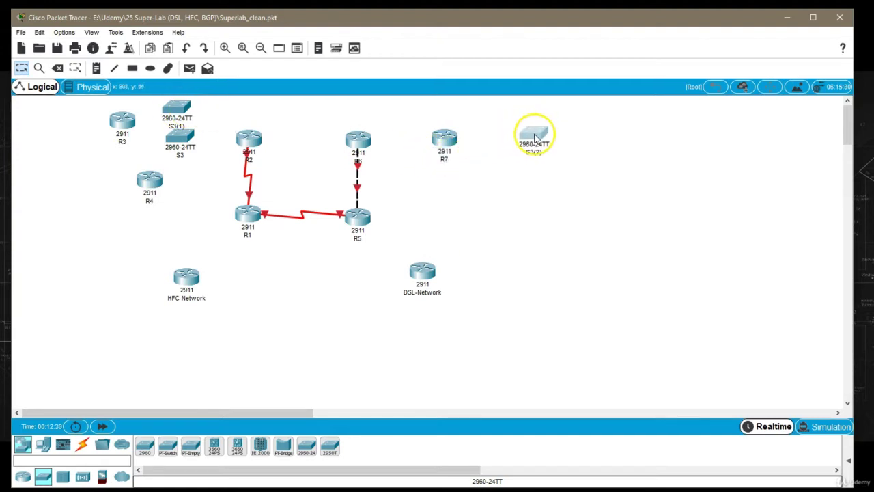
{"action": "left_click_drag", "start_coordinate": [179, 113], "coordinate": [536, 189]}
Rename the upper switch copy beside R7 as S7 and the lower one as S8
{"action": "left_click", "coordinate": [536, 155]}
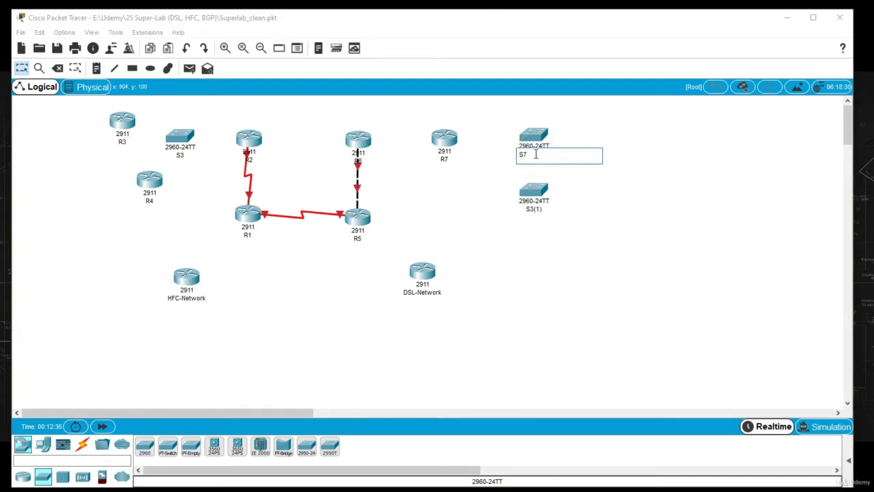
{"action": "left_click", "coordinate": [534, 209]}
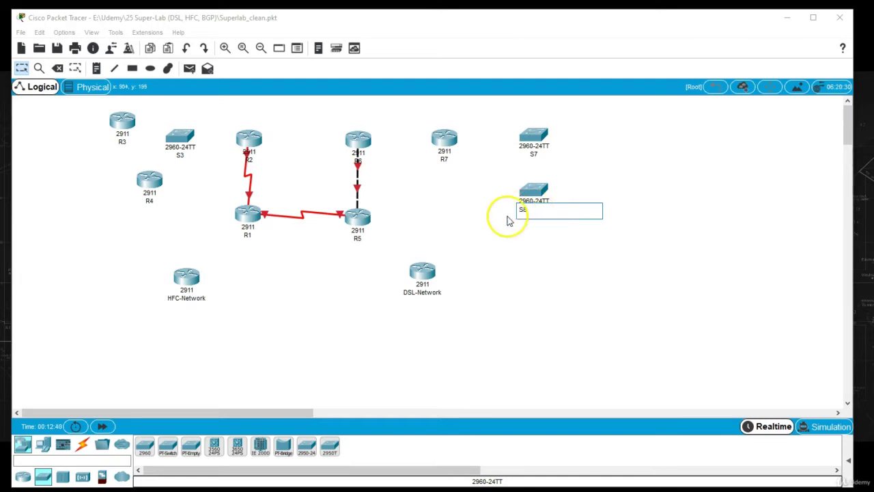
{"action": "type", "text": "S8"}
{"action": "key", "text": "Return"}
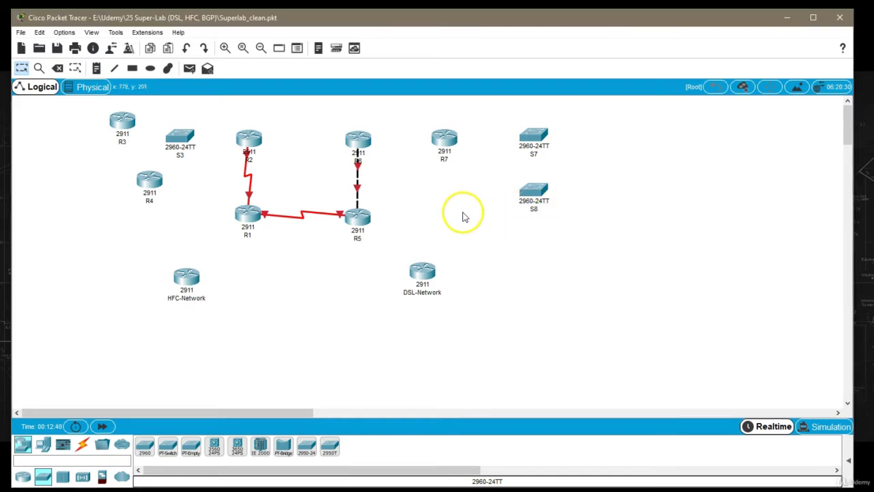
Connect R2 to GigabitEthernet0/1 on switch S3 with a Copper Straight-Through cable
{"action": "left_click", "coordinate": [83, 448]}
{"action": "left_click", "coordinate": [190, 449]}
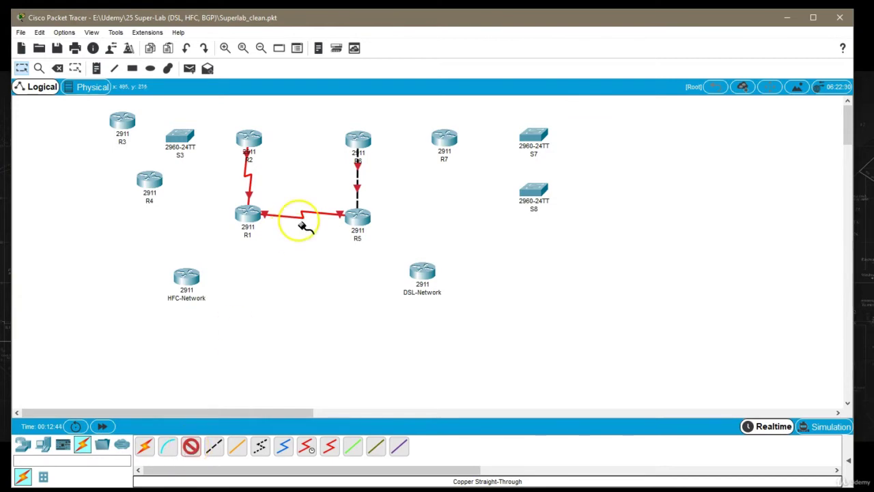
{"action": "left_click", "coordinate": [246, 140]}
{"action": "left_click", "coordinate": [283, 201]}
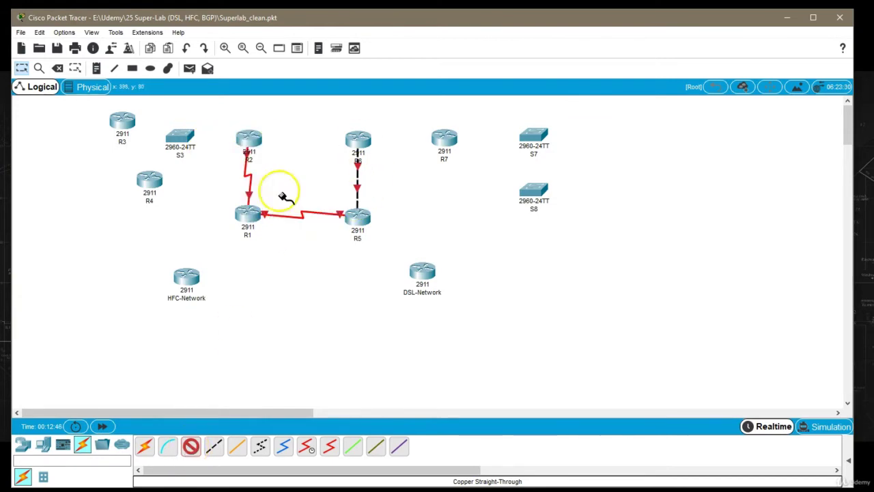
{"action": "left_click", "coordinate": [177, 140]}
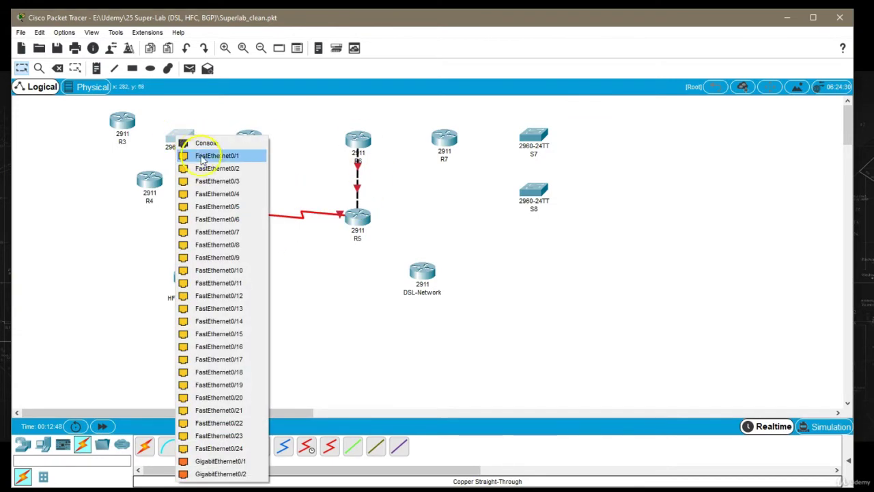
{"action": "left_click", "coordinate": [219, 461]}
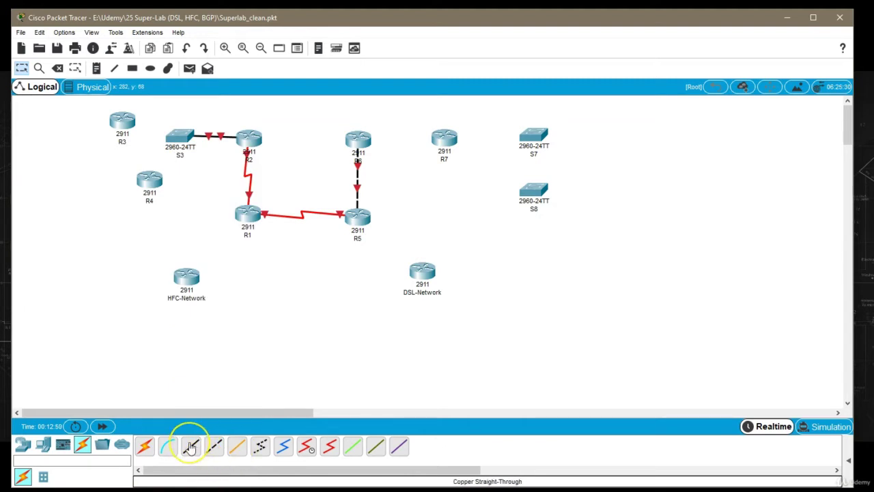
Connect R3's GigabitEthernet0/1 to the free GigabitEthernet port on switch S3 with a Copper Straight-Through cable
{"action": "left_click", "coordinate": [121, 123]}
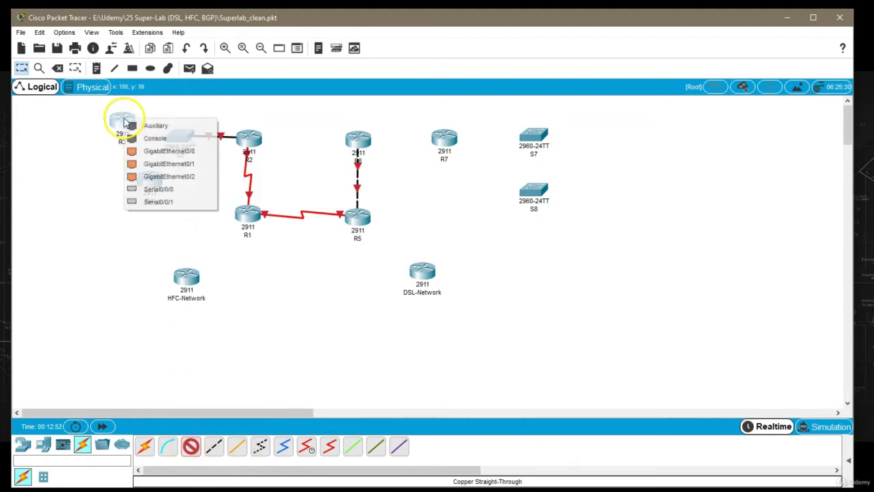
{"action": "left_click", "coordinate": [193, 165]}
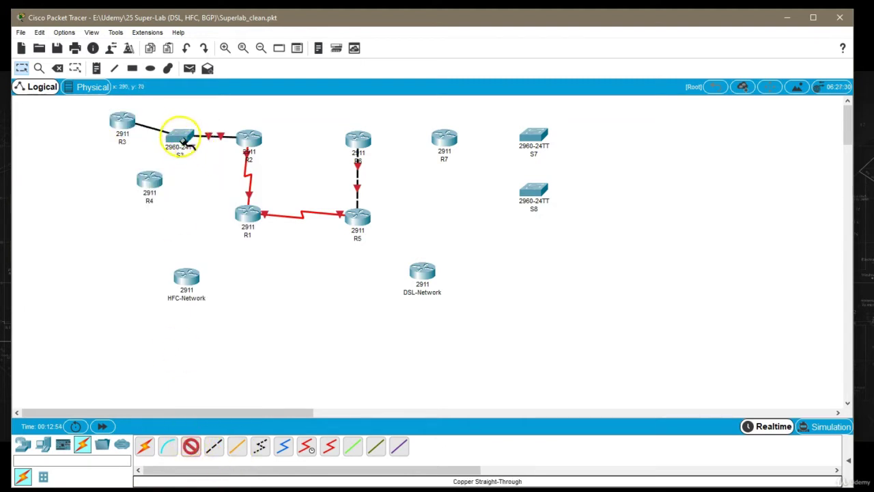
{"action": "left_click", "coordinate": [179, 135]}
{"action": "left_click", "coordinate": [222, 458]}
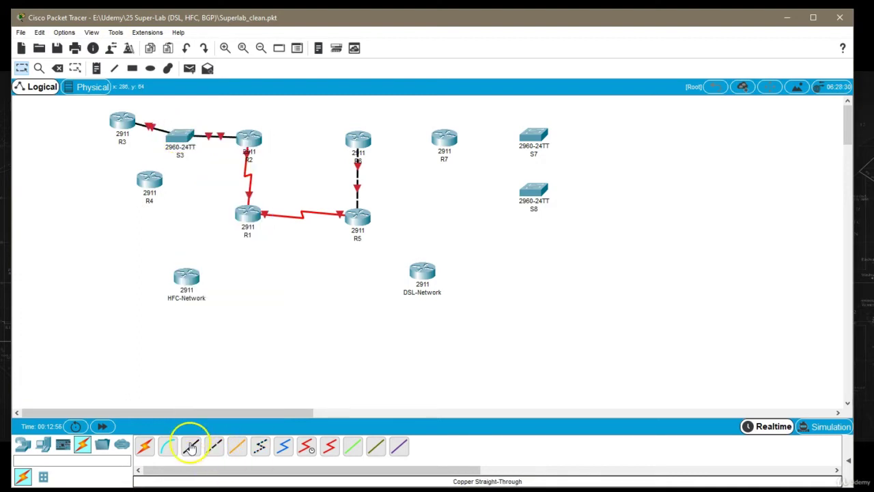
Connect R4's GigabitEthernet0/1 to a FastEthernet port on S3 with a Copper Straight-Through cable, and shift R4 slightly
{"action": "left_click", "coordinate": [191, 447]}
{"action": "left_click", "coordinate": [147, 179]}
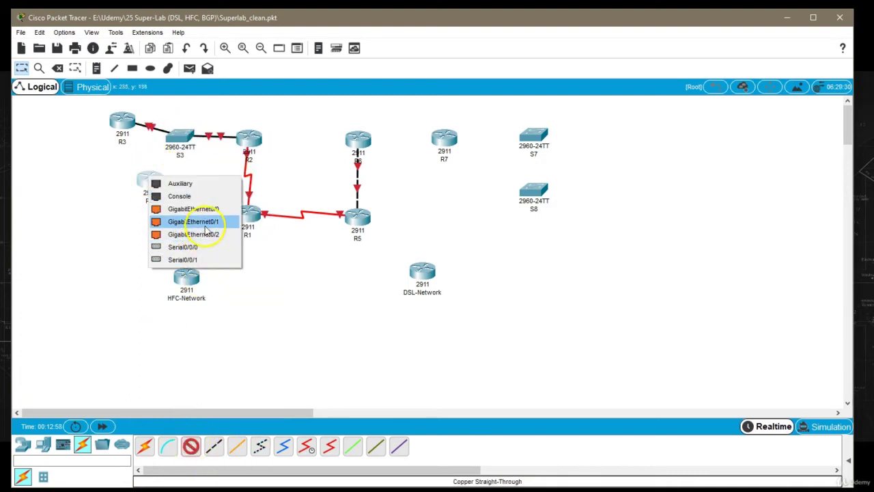
{"action": "left_click", "coordinate": [205, 222]}
{"action": "left_click", "coordinate": [180, 136]}
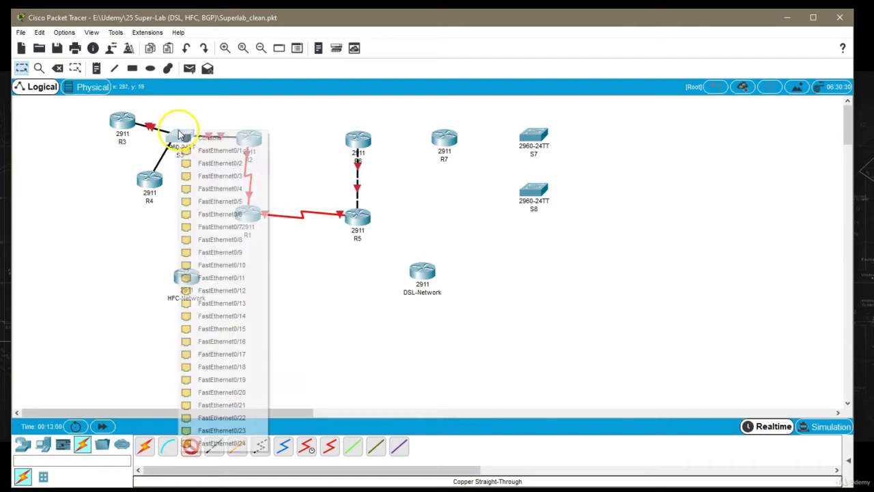
{"action": "left_click", "coordinate": [220, 162]}
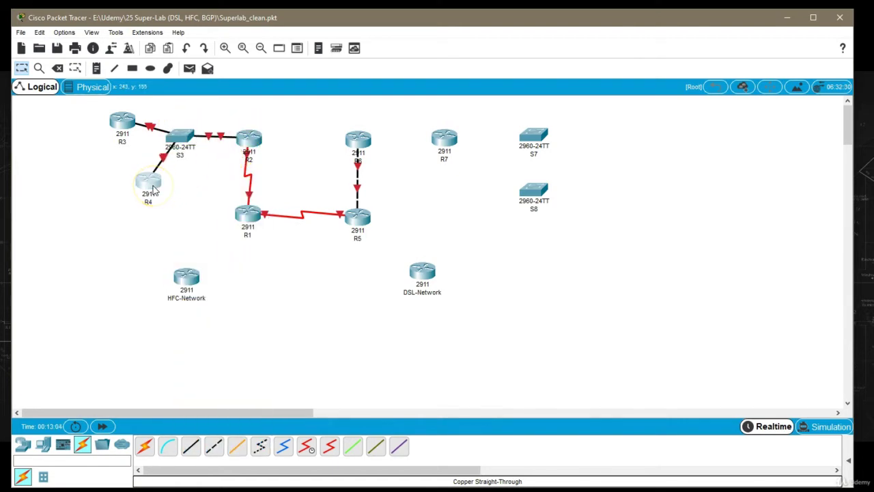
{"action": "left_click_drag", "start_coordinate": [154, 191], "coordinate": [146, 196]}
Paste two more 2960 switch copies and place one to the left of R4 and the other below R4
{"action": "left_click", "coordinate": [114, 245]}
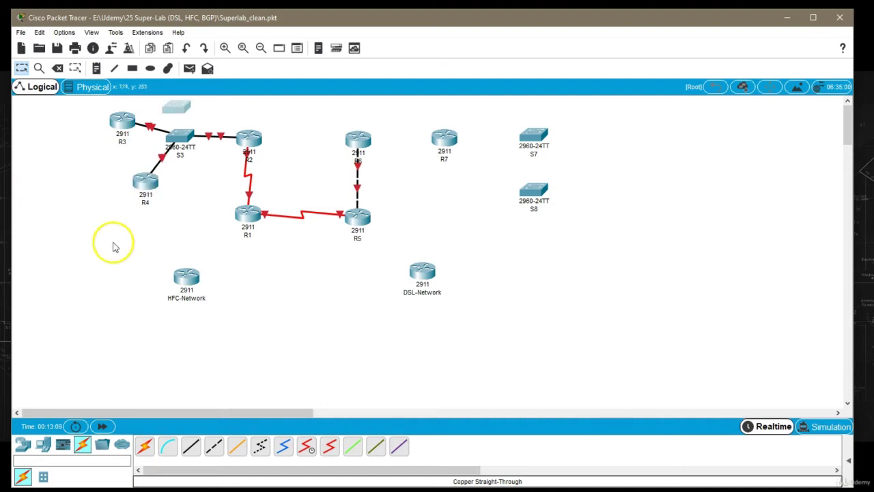
{"action": "key", "text": "ctrl+v"}
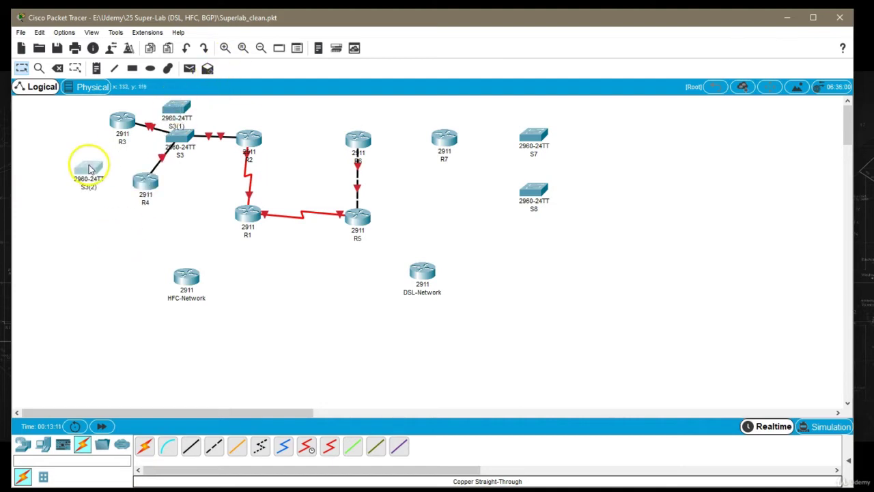
{"action": "left_click_drag", "start_coordinate": [89, 170], "coordinate": [86, 174]}
{"action": "left_click_drag", "start_coordinate": [174, 114], "coordinate": [141, 236]}
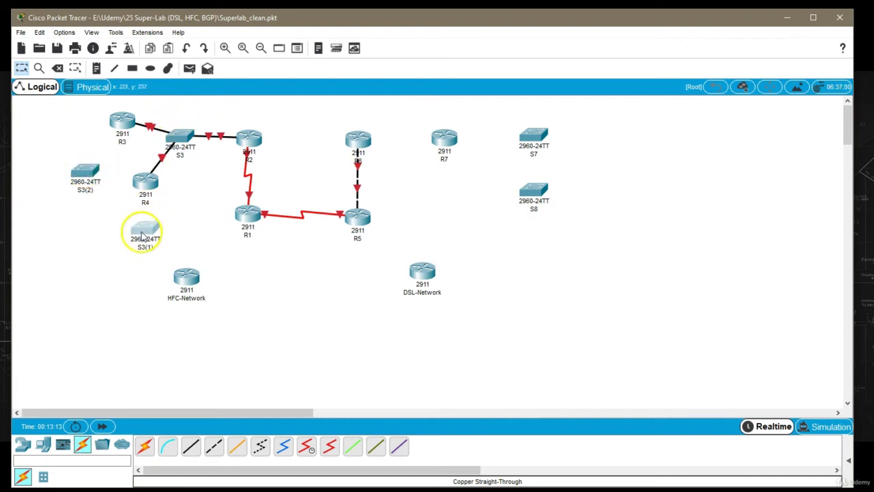
Rename the switch beside R4 as S5 and the switch below R4 as S4
{"action": "left_click", "coordinate": [83, 191]}
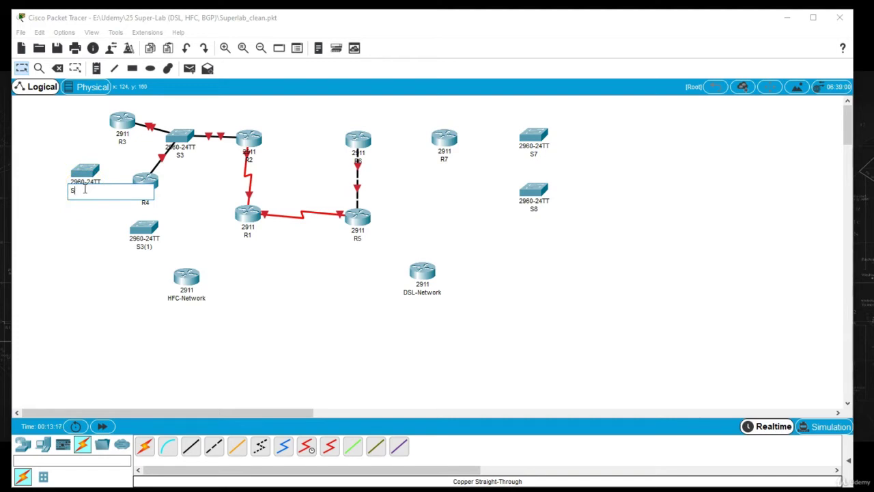
{"action": "left_click", "coordinate": [144, 248]}
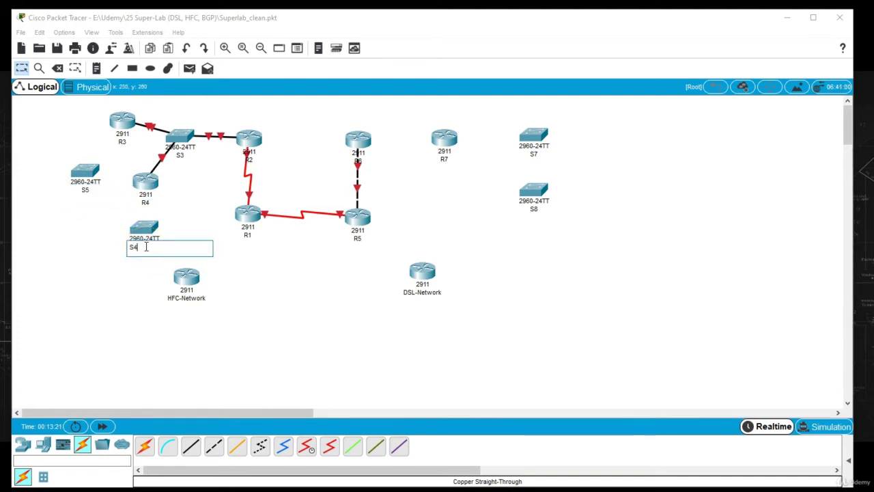
{"action": "type", "text": "S4"}
{"action": "key", "text": "Return"}
Connect R3's GigabitEthernet0/2 to switch S5 with a Copper Straight-Through cable
{"action": "left_click", "coordinate": [193, 445]}
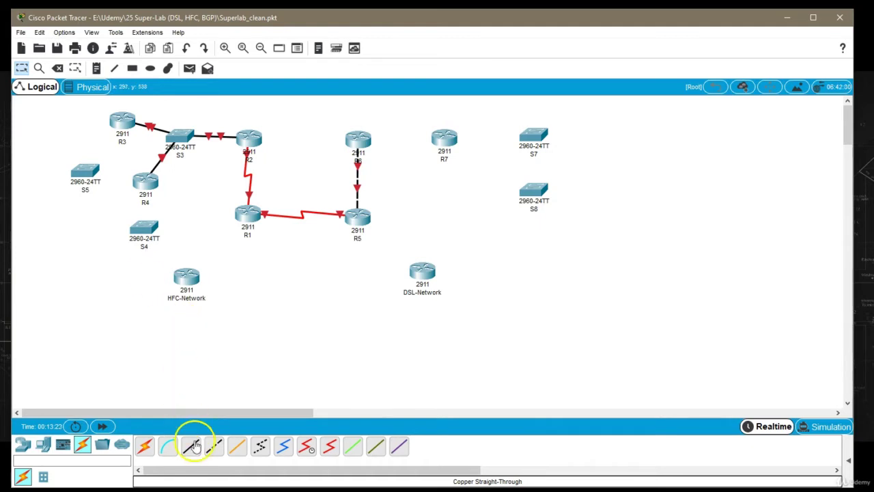
{"action": "left_click", "coordinate": [120, 120]}
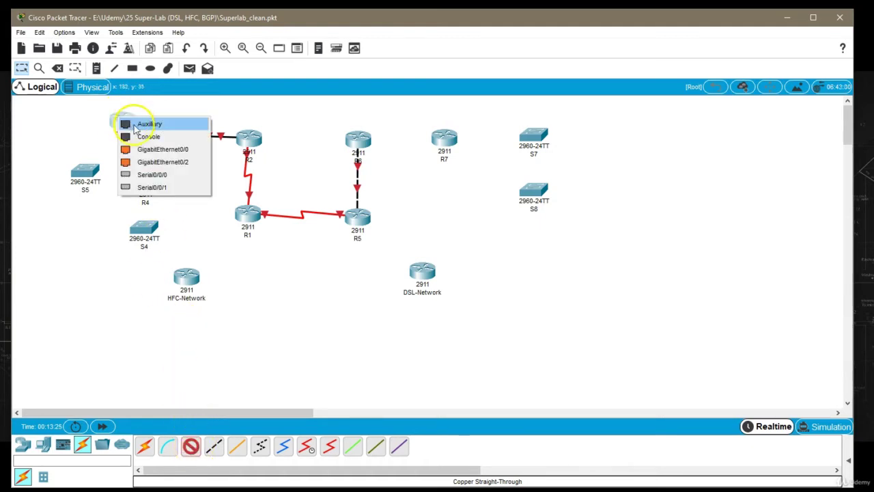
{"action": "left_click", "coordinate": [155, 162]}
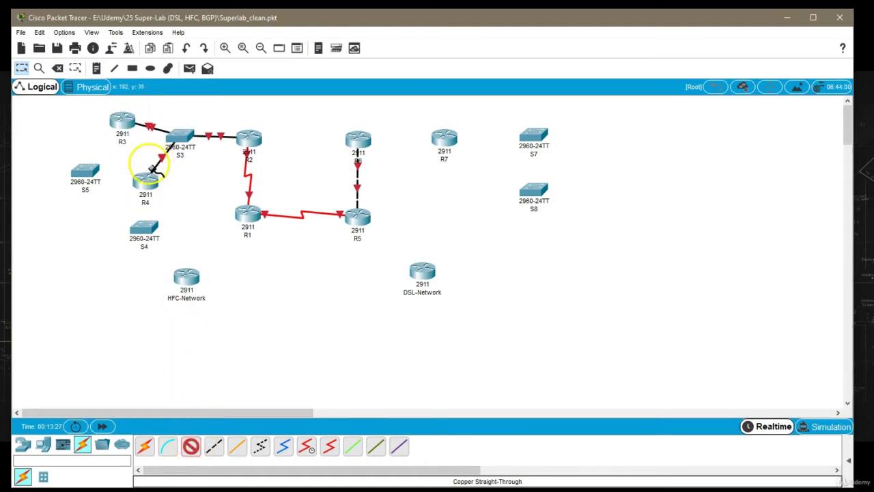
{"action": "left_click", "coordinate": [83, 170]}
{"action": "left_click", "coordinate": [123, 189]}
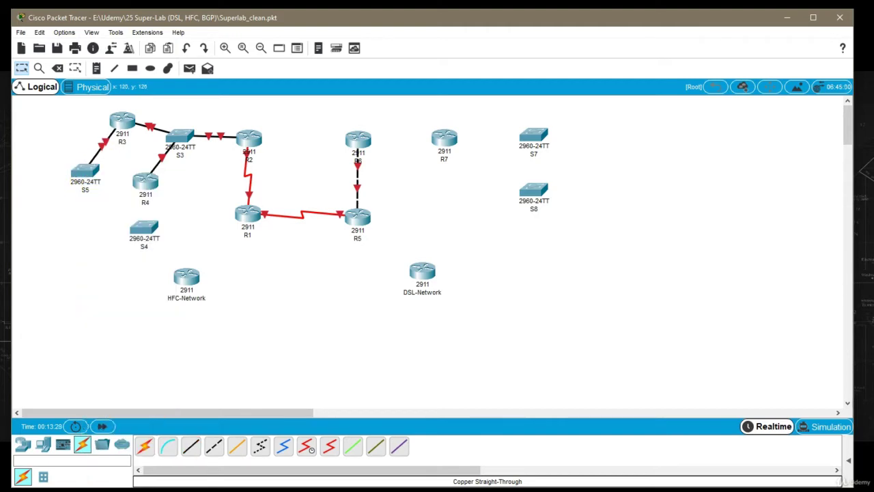
{"action": "left_click", "coordinate": [194, 448]}
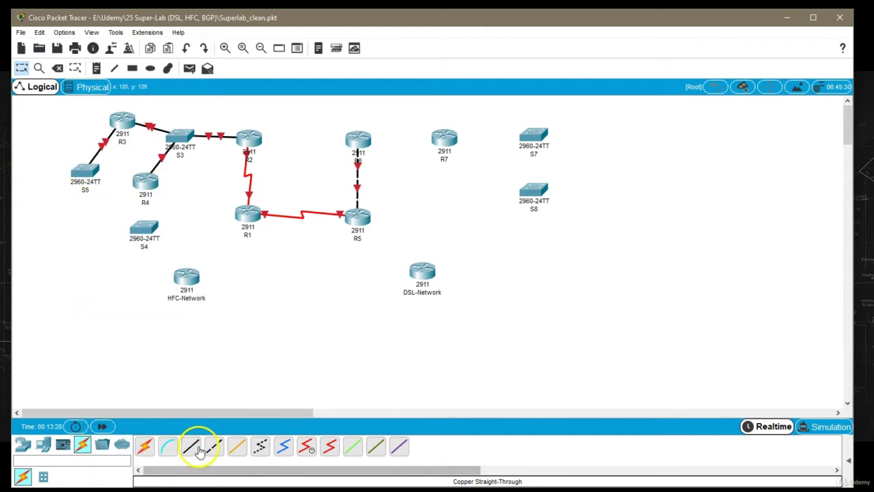
{"action": "left_click", "coordinate": [144, 181]}
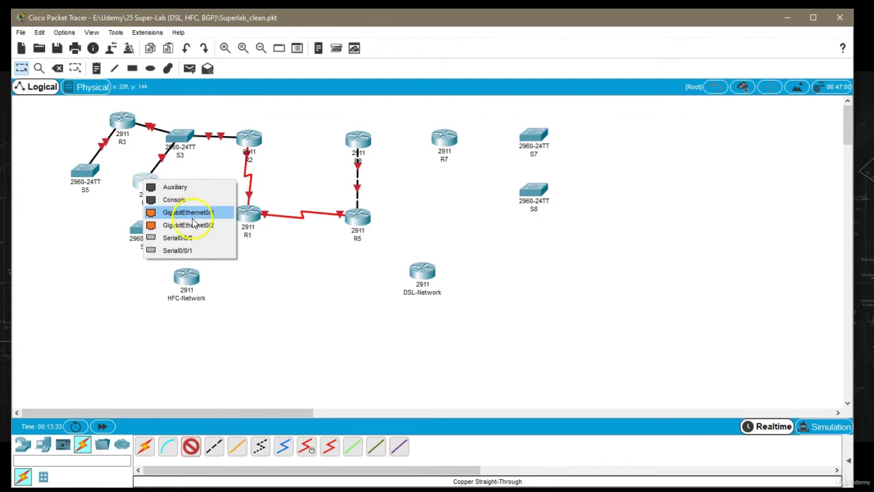
{"action": "left_click", "coordinate": [193, 213]}
{"action": "left_click", "coordinate": [142, 183]}
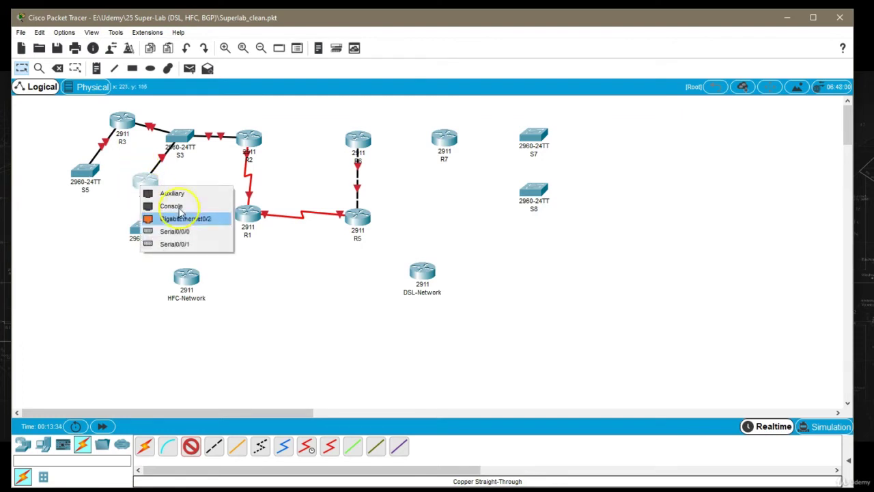
{"action": "left_click", "coordinate": [195, 244]}
{"action": "left_click", "coordinate": [487, 270]}
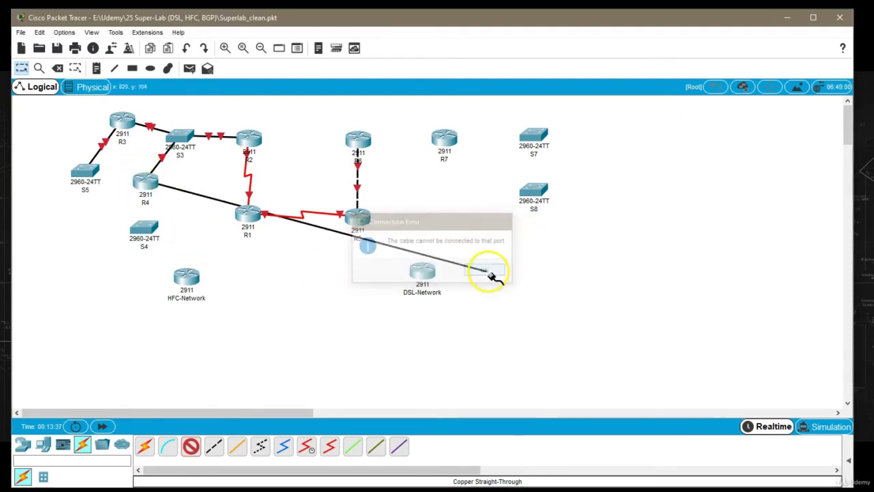
{"action": "left_click", "coordinate": [258, 286]}
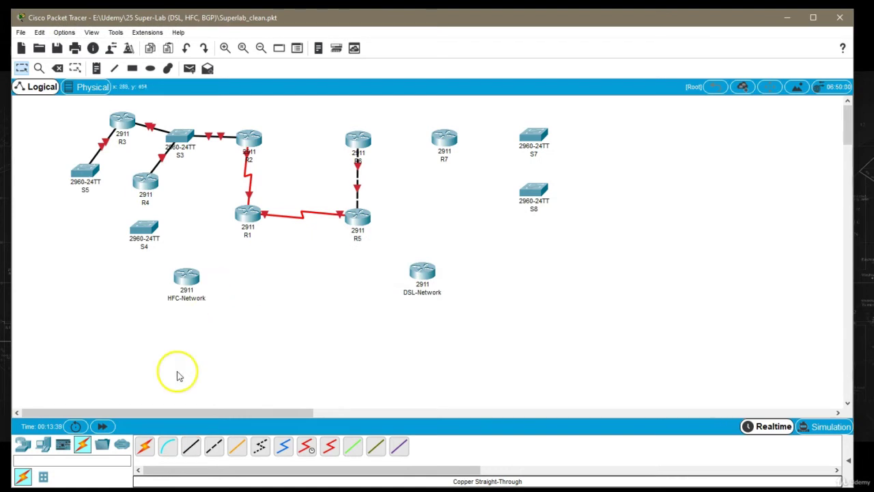
Connect R4's GigabitEthernet0/2 to GigabitEthernet0/2 on switch S4 with a Copper Straight-Through cable
{"action": "left_click", "coordinate": [191, 446]}
{"action": "left_click", "coordinate": [145, 185]}
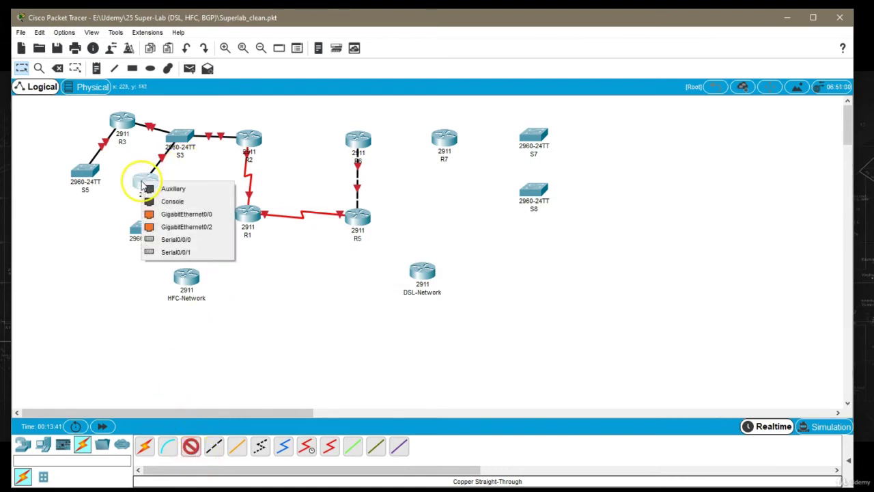
{"action": "left_click", "coordinate": [209, 230]}
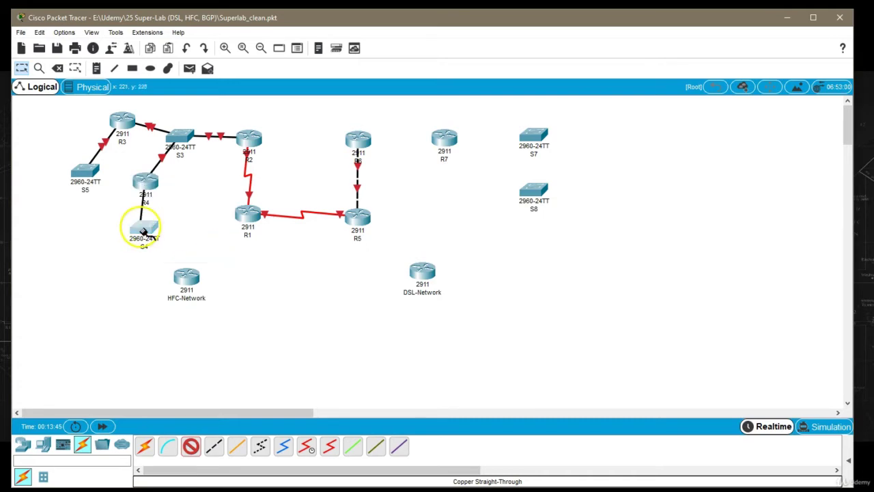
{"action": "left_click", "coordinate": [141, 227]}
{"action": "left_click", "coordinate": [197, 323]}
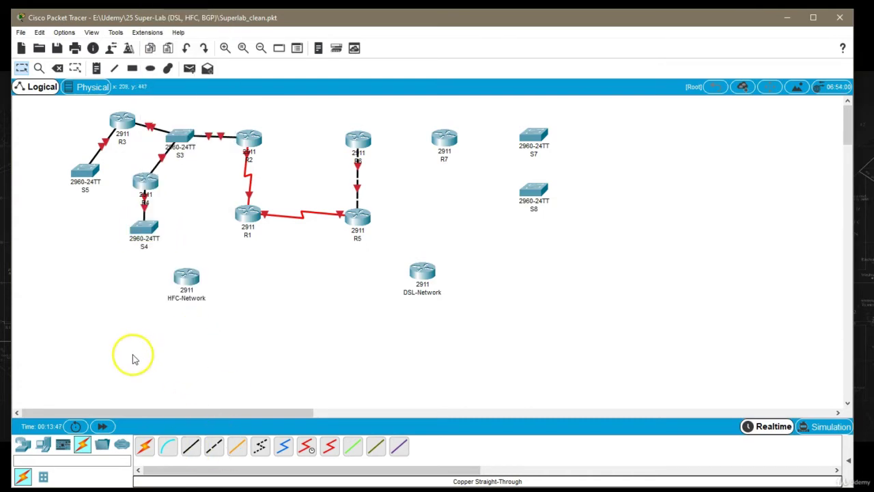
Place a PC below switch S5 and name it A
{"action": "left_click", "coordinate": [43, 446]}
{"action": "left_click", "coordinate": [144, 445]}
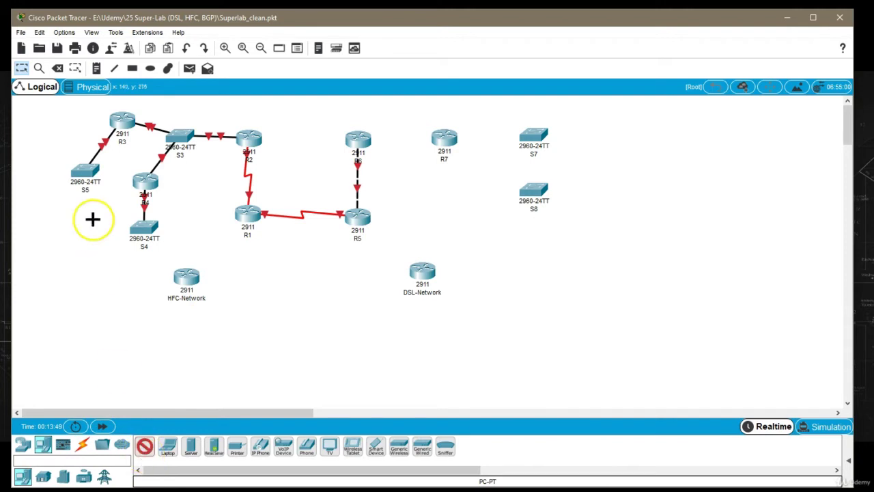
{"action": "left_click", "coordinate": [82, 226]}
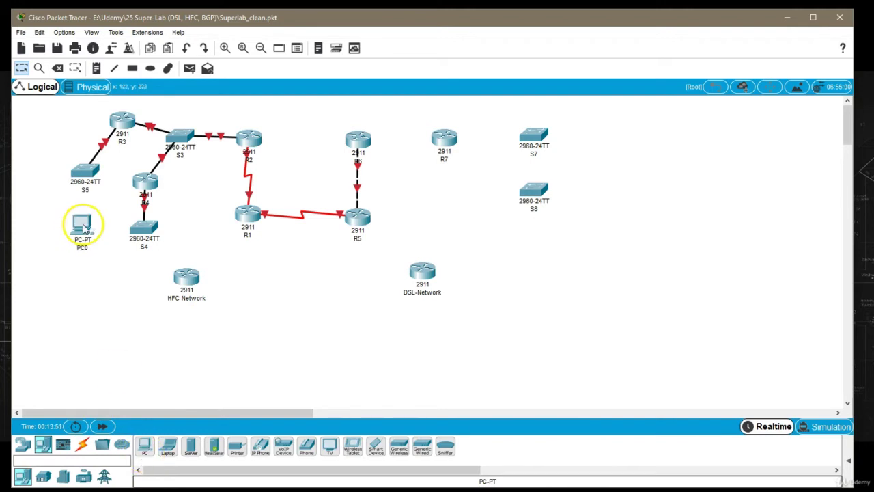
{"action": "left_click", "coordinate": [83, 248]}
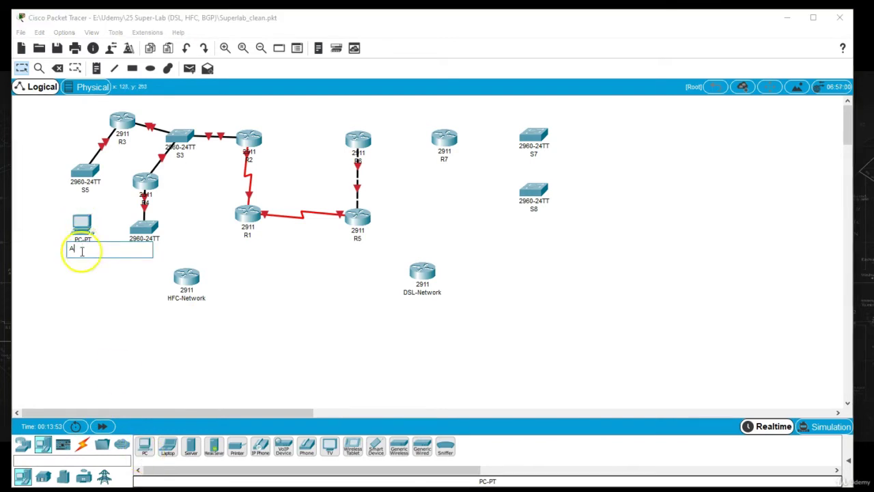
{"action": "type", "text": "A"}
{"action": "key", "text": "Return"}
Place two more PCs side by side below switch S4, moving the HFC-Network router aside to make room
{"action": "left_click", "coordinate": [144, 445]}
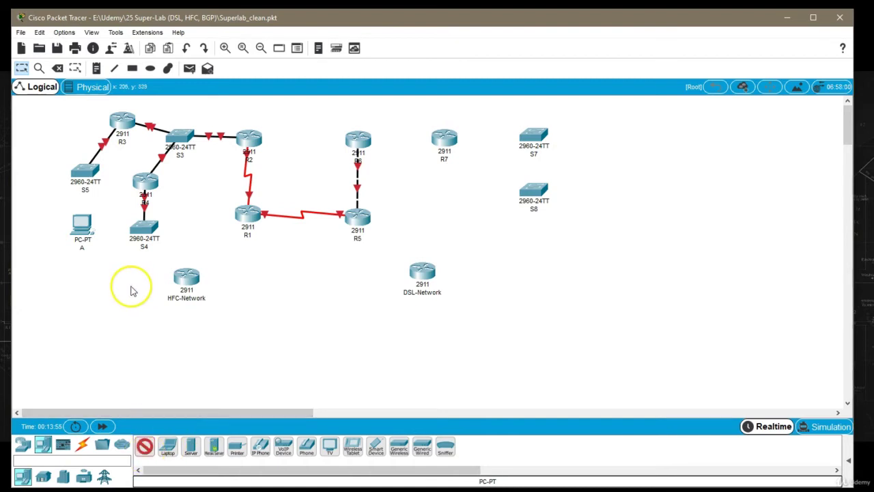
{"action": "left_click", "coordinate": [133, 290]}
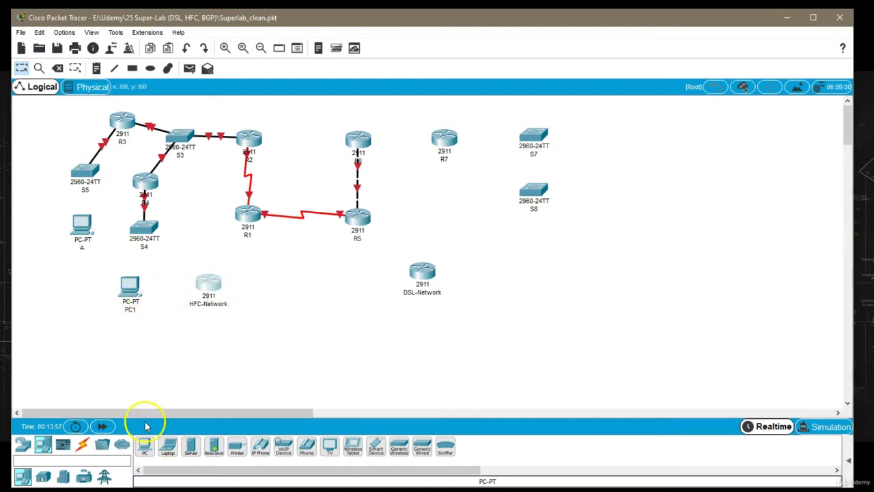
{"action": "left_click", "coordinate": [146, 456]}
{"action": "left_click", "coordinate": [158, 290]}
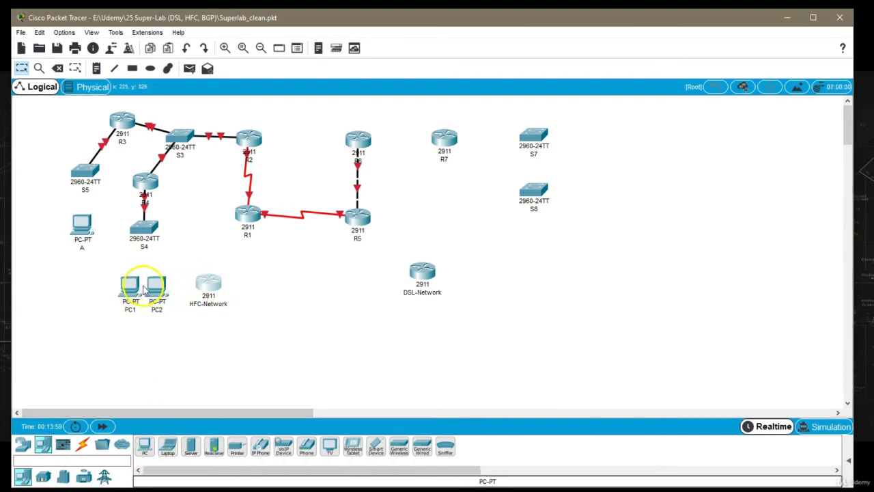
{"action": "mouse_move", "coordinate": [138, 288]}
{"action": "left_click_drag", "start_coordinate": [134, 288], "coordinate": [155, 285]}
Move the R3, R4, S3, S4, S5 and PC group slightly up and left, and bring PC A closer to S5
{"action": "left_click_drag", "start_coordinate": [191, 325], "coordinate": [176, 308]}
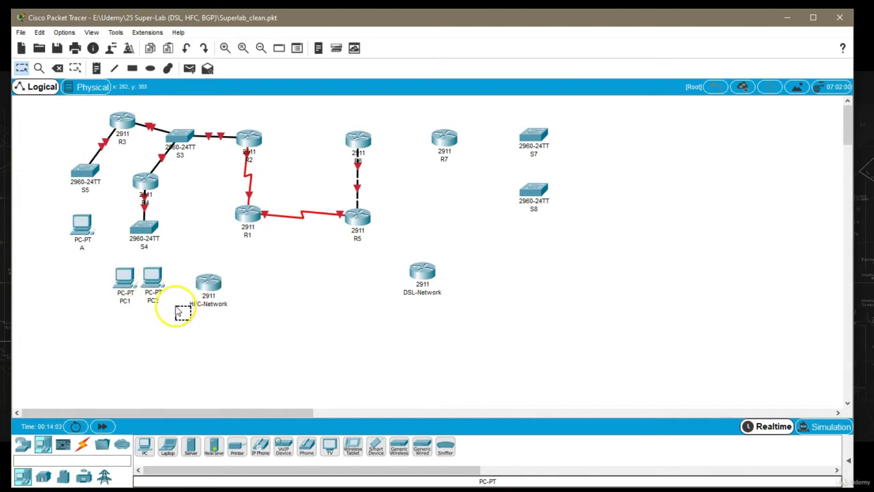
{"action": "left_click_drag", "start_coordinate": [51, 107], "coordinate": [177, 310]}
{"action": "left_click_drag", "start_coordinate": [156, 281], "coordinate": [144, 273]}
{"action": "left_click", "coordinate": [138, 331]}
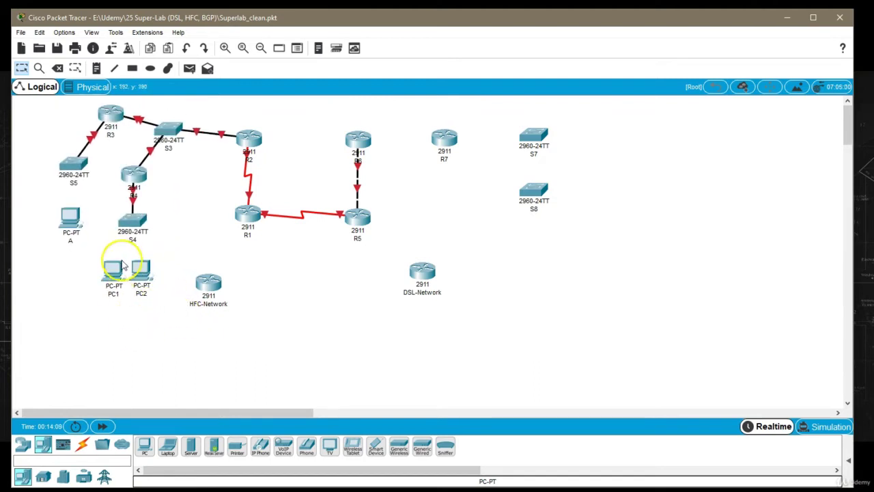
{"action": "left_click_drag", "start_coordinate": [73, 222], "coordinate": [74, 214]}
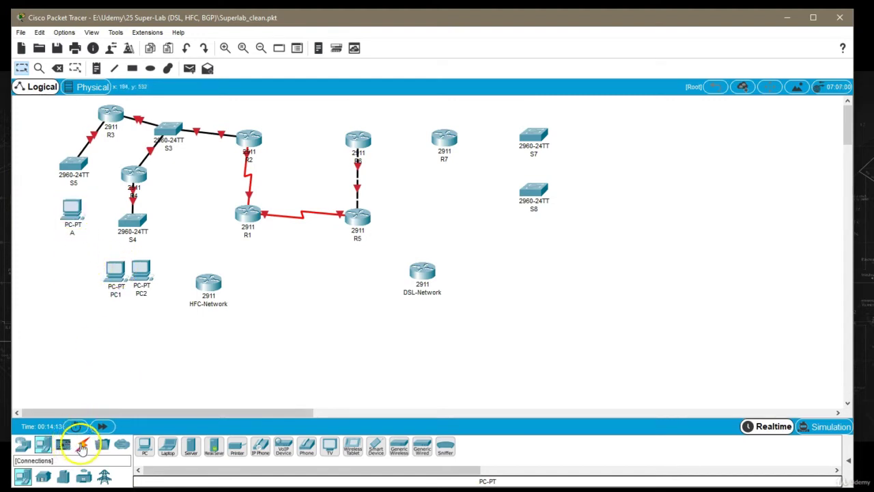
Connect switch S5 to PC A's FastEthernet0 with a Copper Straight-Through cable
{"action": "left_click", "coordinate": [82, 447]}
{"action": "left_click", "coordinate": [190, 445]}
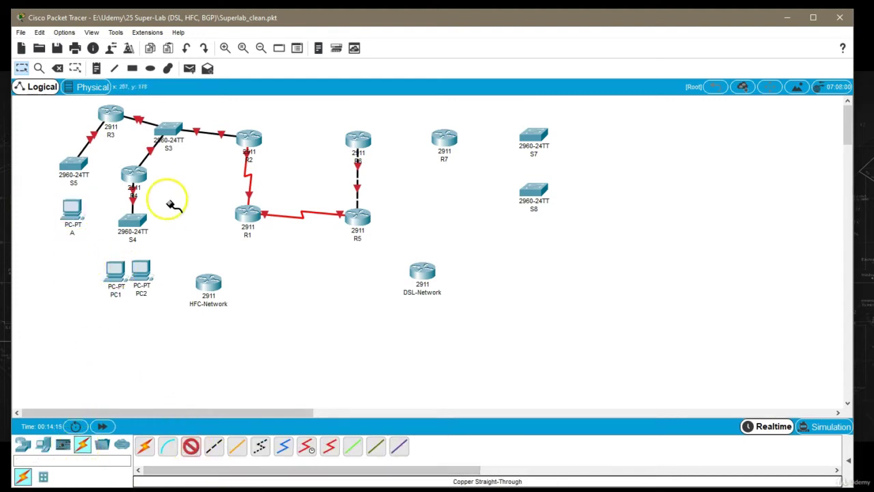
{"action": "left_click", "coordinate": [75, 163]}
{"action": "left_click", "coordinate": [104, 177]}
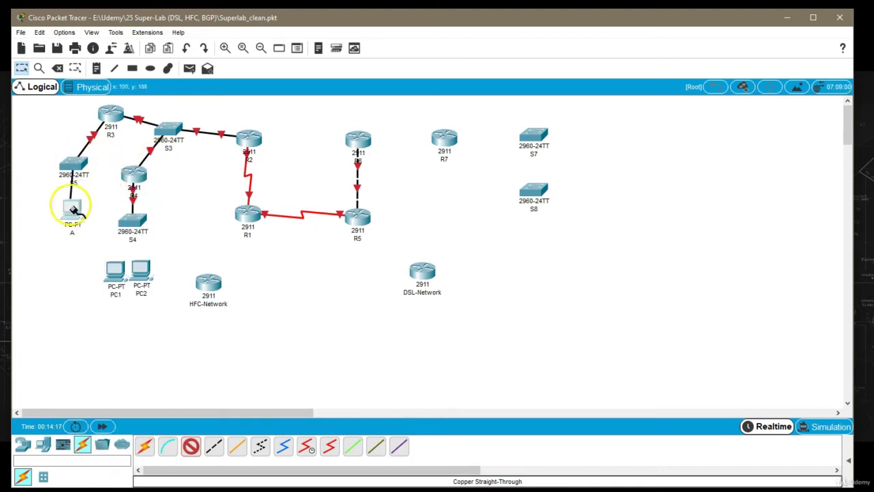
{"action": "left_click", "coordinate": [74, 210]}
{"action": "left_click", "coordinate": [92, 251]}
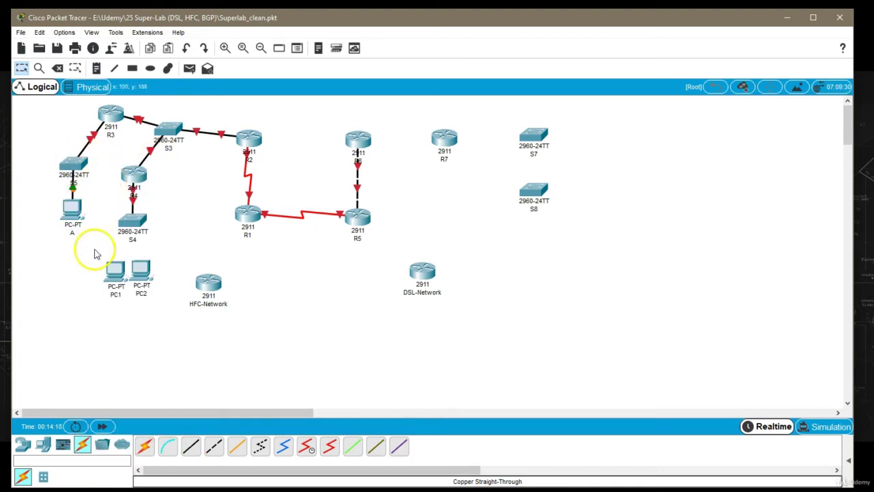
Connect FastEthernet0/1 on switch S4 to PC1 with a Copper Straight-Through cable
{"action": "left_click", "coordinate": [191, 448]}
{"action": "left_click", "coordinate": [131, 220]}
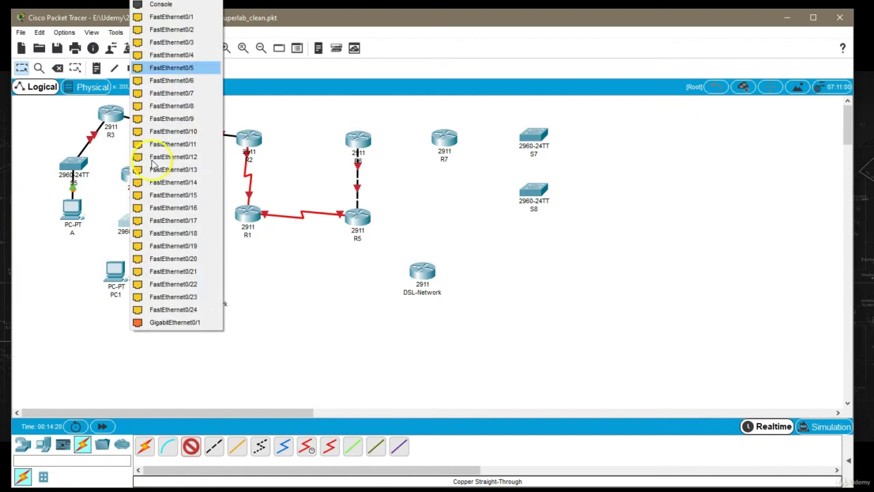
{"action": "left_click", "coordinate": [172, 17]}
{"action": "left_click", "coordinate": [117, 270]}
{"action": "left_click", "coordinate": [157, 318]}
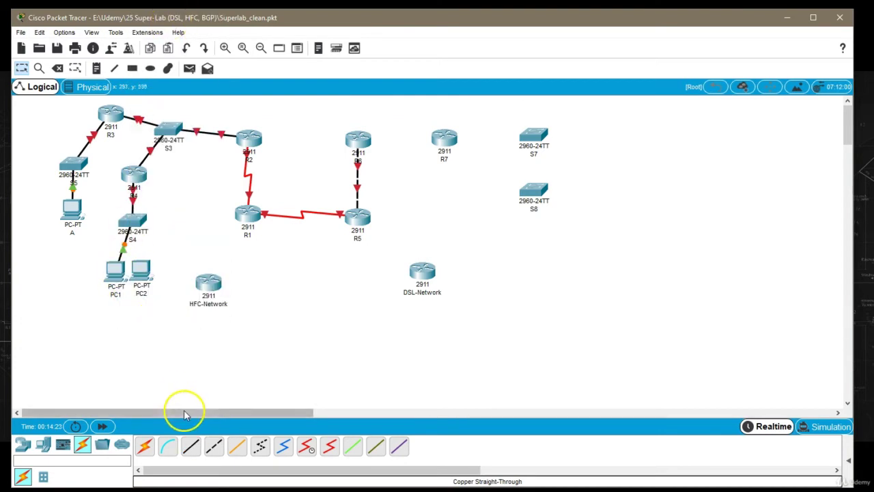
Connect FastEthernet0/2 on switch S4 to PC2's FastEthernet0 with a Copper Straight-Through cable
{"action": "left_click", "coordinate": [190, 447]}
{"action": "left_click", "coordinate": [133, 220]}
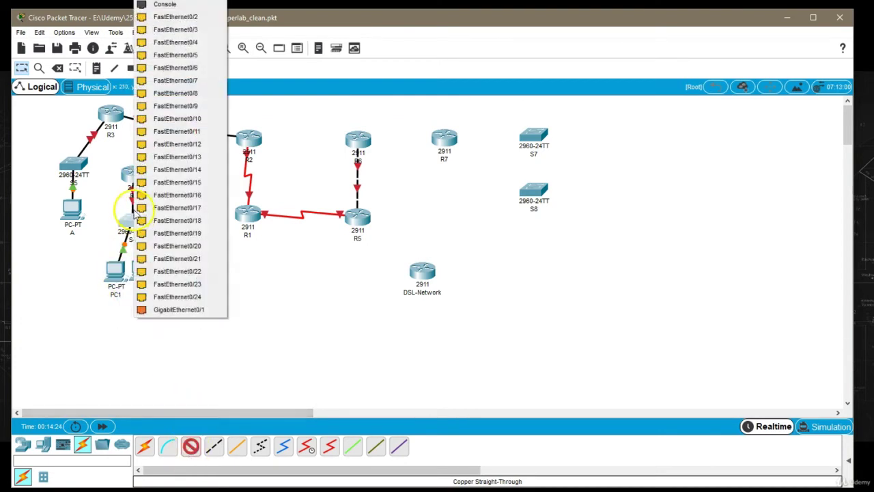
{"action": "left_click", "coordinate": [176, 17]}
{"action": "left_click", "coordinate": [143, 272]}
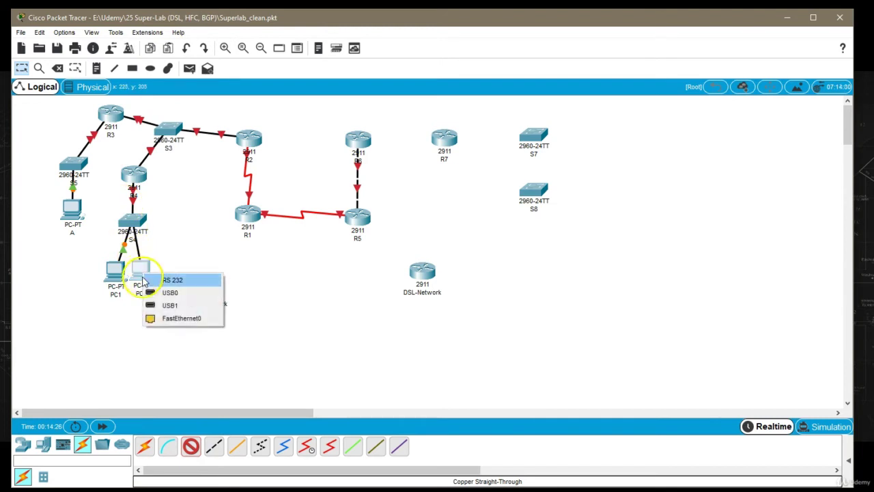
{"action": "left_click", "coordinate": [164, 319]}
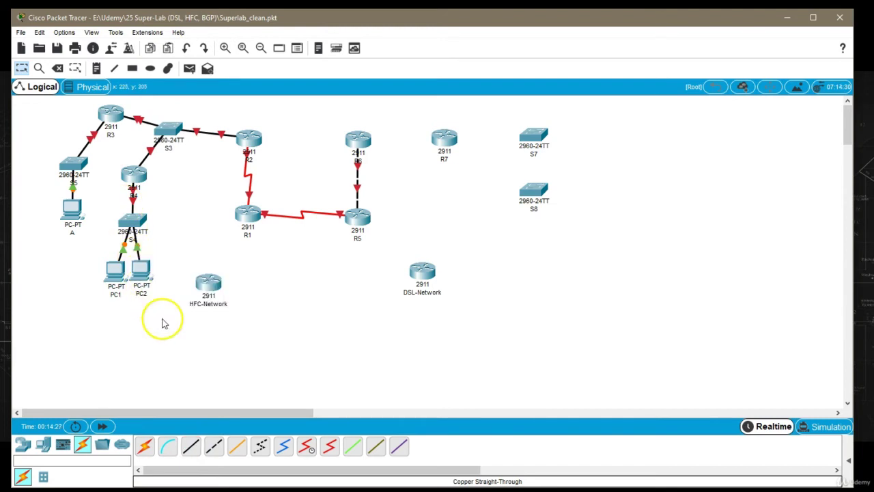
Rename PC1 as B and PC2 as C
{"action": "left_click", "coordinate": [115, 295]}
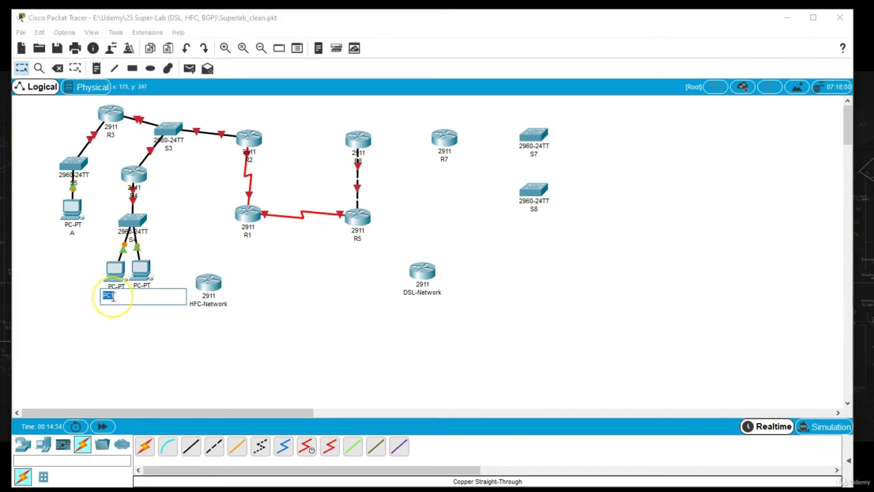
{"action": "type", "text": "B"}
{"action": "left_click", "coordinate": [183, 277]}
{"action": "left_click", "coordinate": [141, 295]}
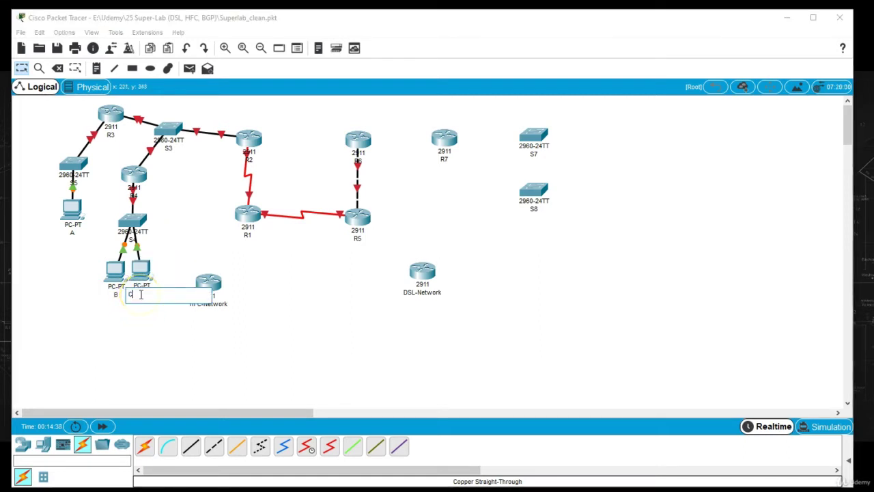
{"action": "left_click", "coordinate": [137, 353]}
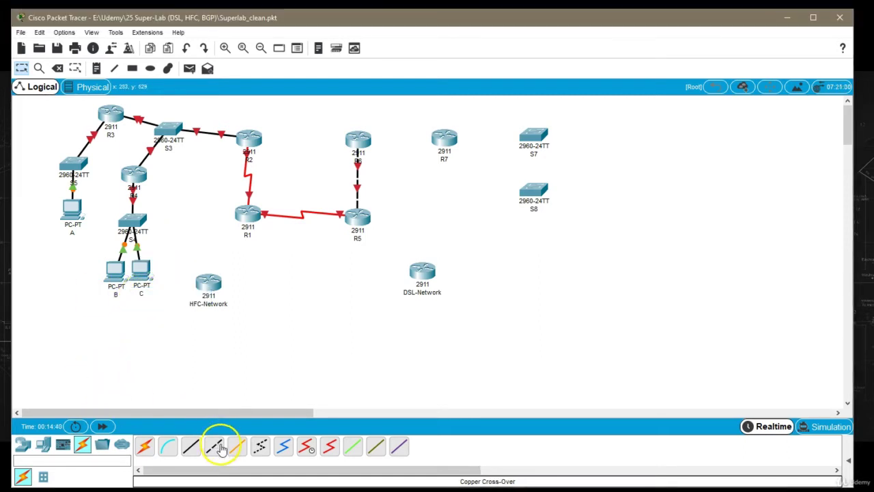
Connect GigabitEthernet0/1 on router R1 to GigabitEthernet0/1 on the HFC-Network router with a Copper Cross-Over cable
{"action": "left_click", "coordinate": [214, 446]}
{"action": "left_click", "coordinate": [247, 212]}
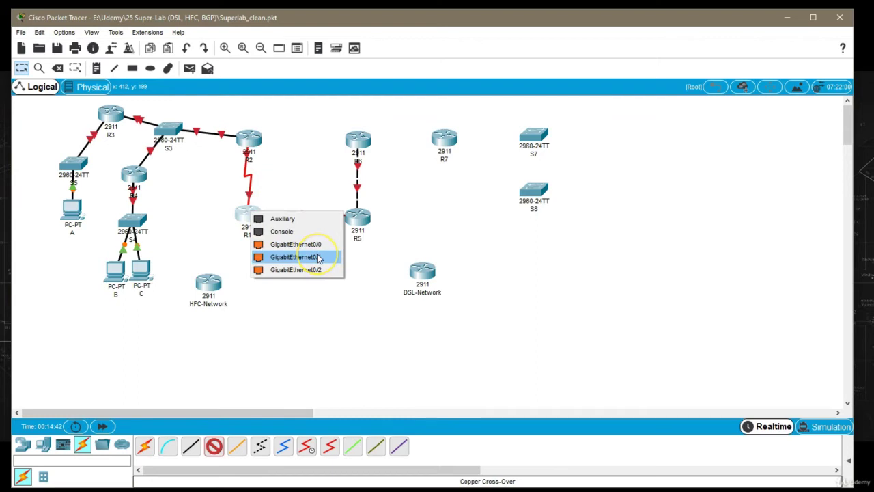
{"action": "left_click", "coordinate": [318, 256]}
{"action": "left_click", "coordinate": [206, 282]}
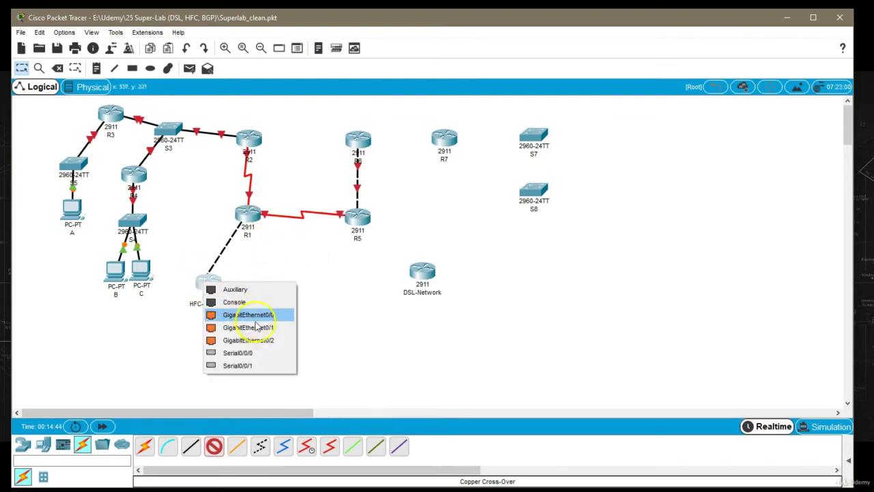
{"action": "left_click", "coordinate": [259, 330]}
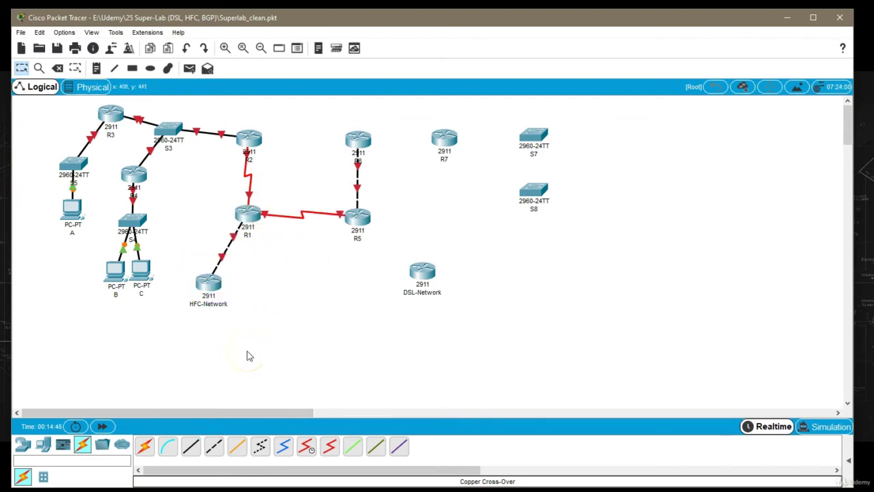
Connect router R5 to GigabitEthernet0/1 on the DSL-Network router with a Copper Cross-Over cable
{"action": "left_click", "coordinate": [213, 446]}
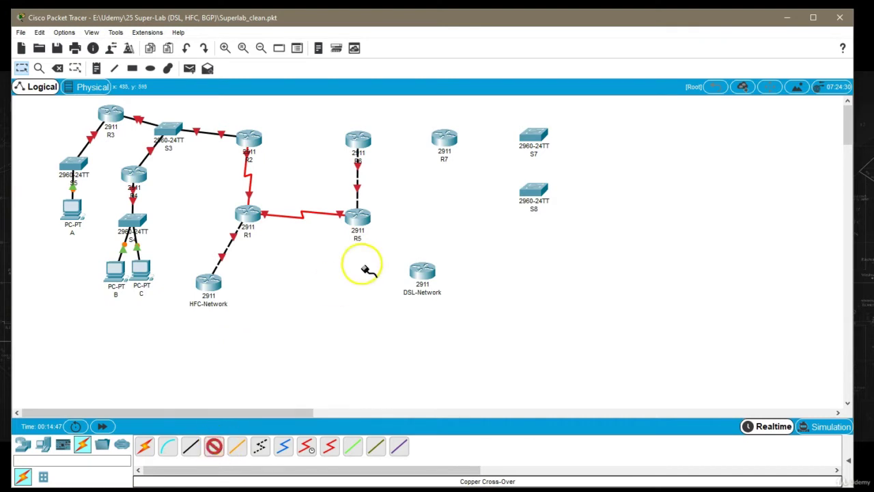
{"action": "left_click", "coordinate": [357, 218]}
{"action": "left_click", "coordinate": [413, 259]}
{"action": "left_click", "coordinate": [418, 270]}
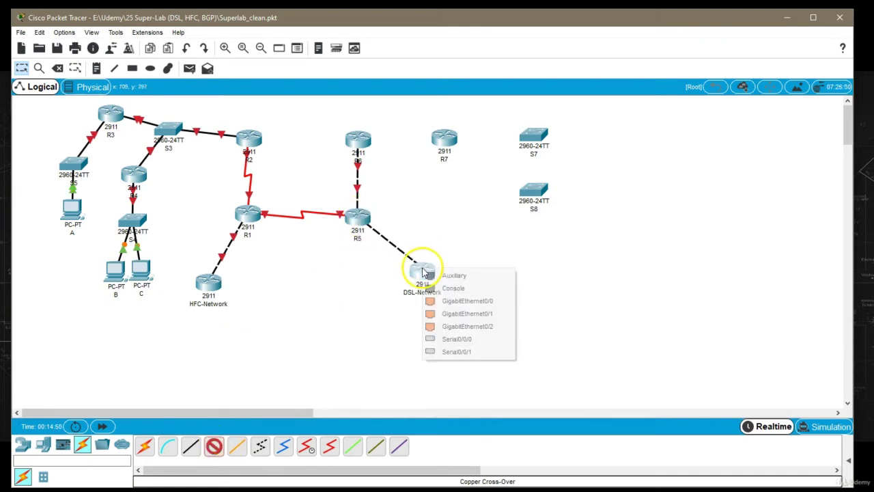
{"action": "left_click", "coordinate": [459, 314]}
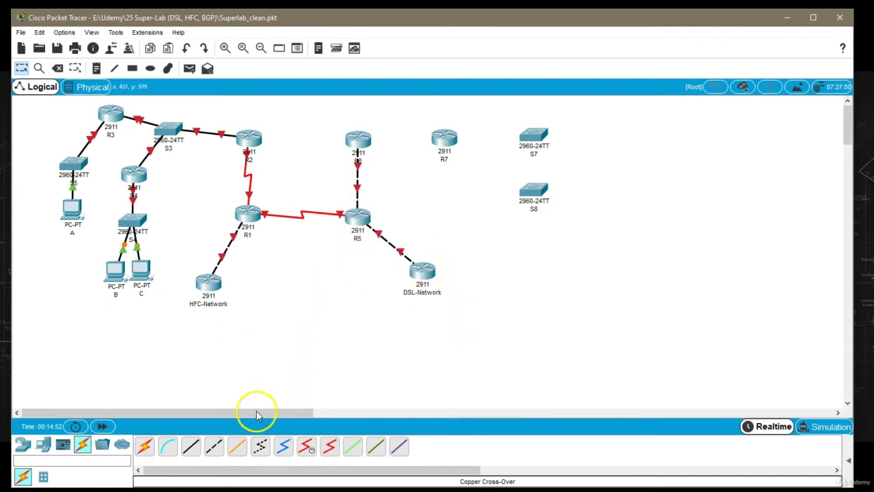
Connect router R6 to GigabitEthernet0/1 on router R7 with a Copper Cross-Over cable
{"action": "left_click", "coordinate": [357, 137]}
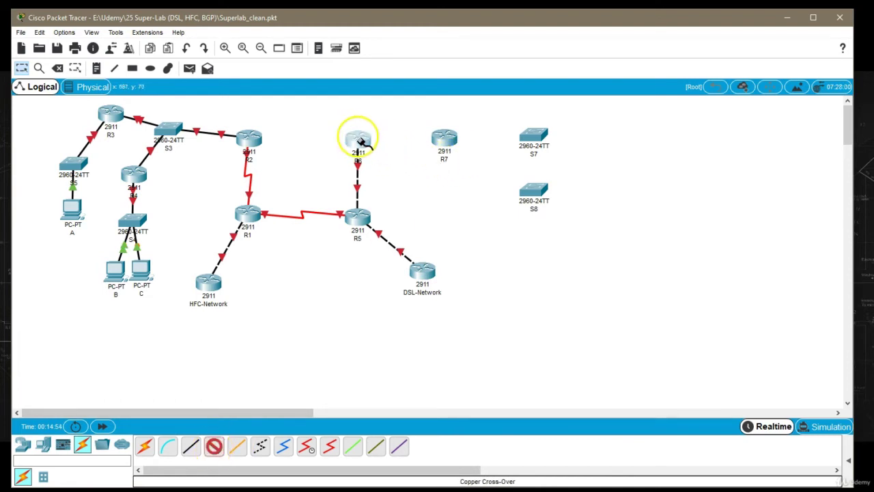
{"action": "left_click", "coordinate": [410, 170]}
{"action": "left_click", "coordinate": [442, 143]}
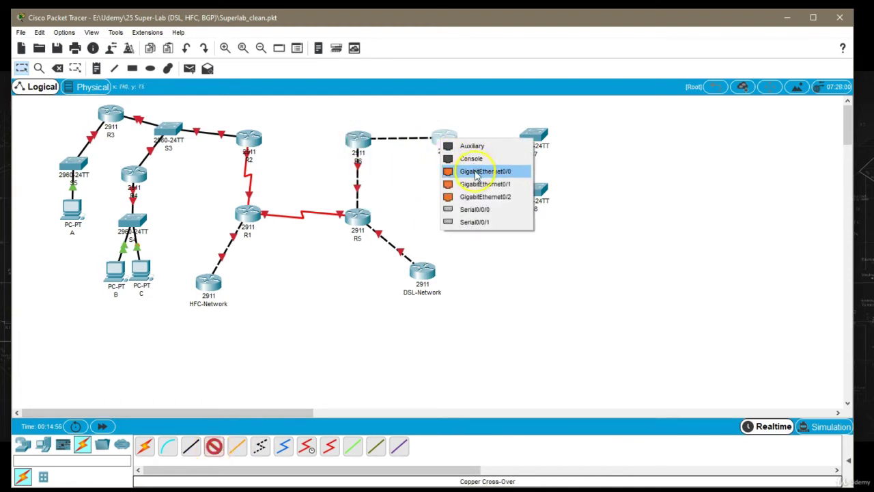
{"action": "left_click", "coordinate": [478, 182]}
Connect GigabitEthernet0/0 on router R7 to GigabitEthernet0/1 on switch S7 with a Copper Straight-Through cable
{"action": "left_click", "coordinate": [190, 445]}
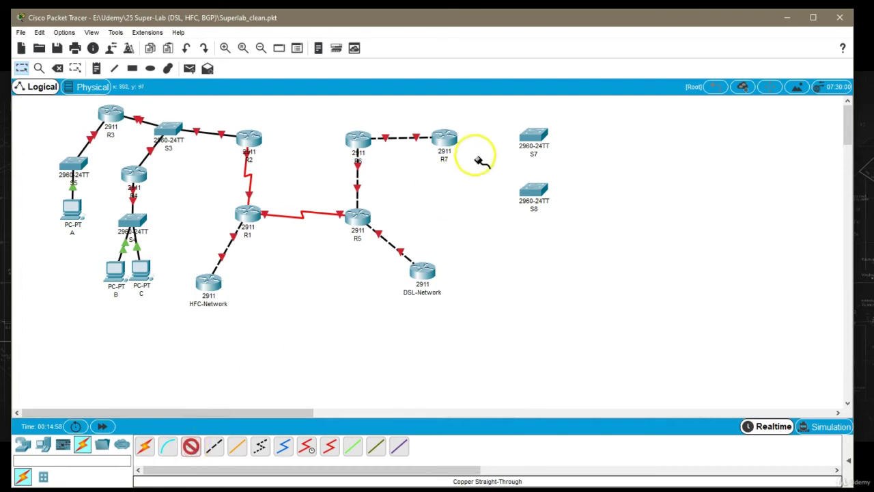
{"action": "left_click", "coordinate": [443, 139]}
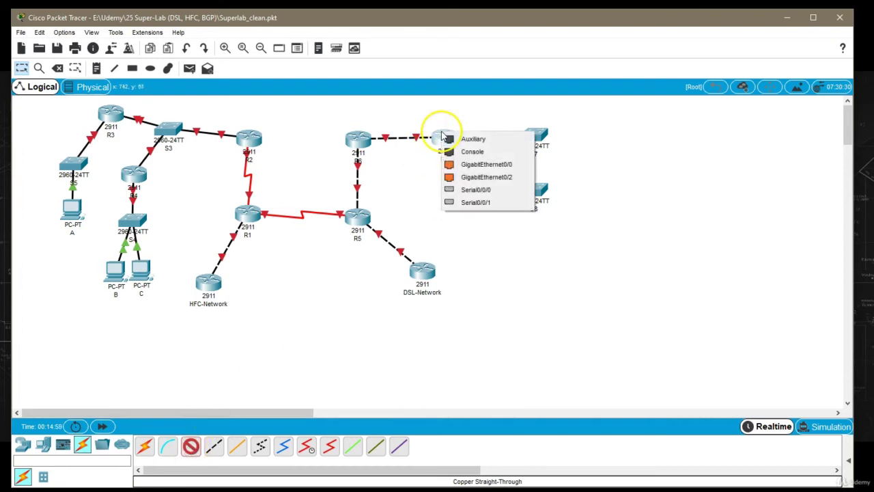
{"action": "left_click", "coordinate": [501, 151]}
{"action": "left_click", "coordinate": [544, 134]}
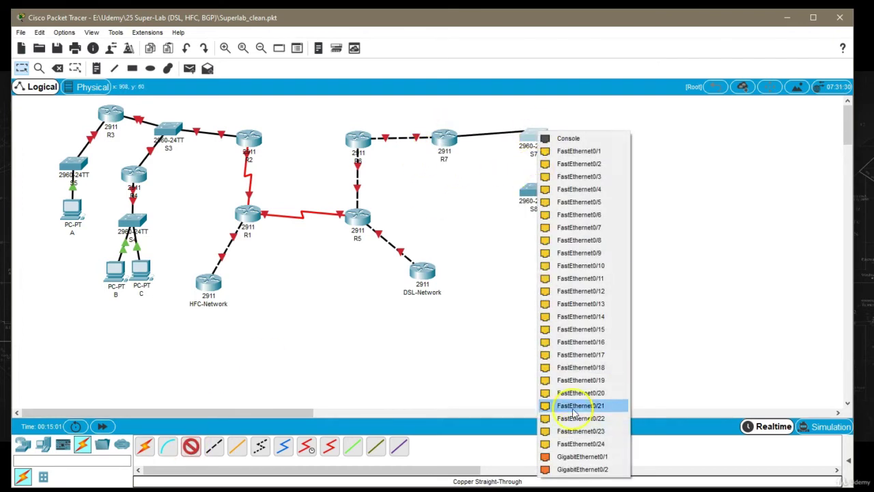
{"action": "left_click", "coordinate": [578, 455]}
Connect GigabitEthernet0/2 on router R7 to GigabitEthernet0/1 on switch S8 with a Copper Straight-Through cable
{"action": "left_click", "coordinate": [204, 448]}
{"action": "left_click", "coordinate": [190, 446]}
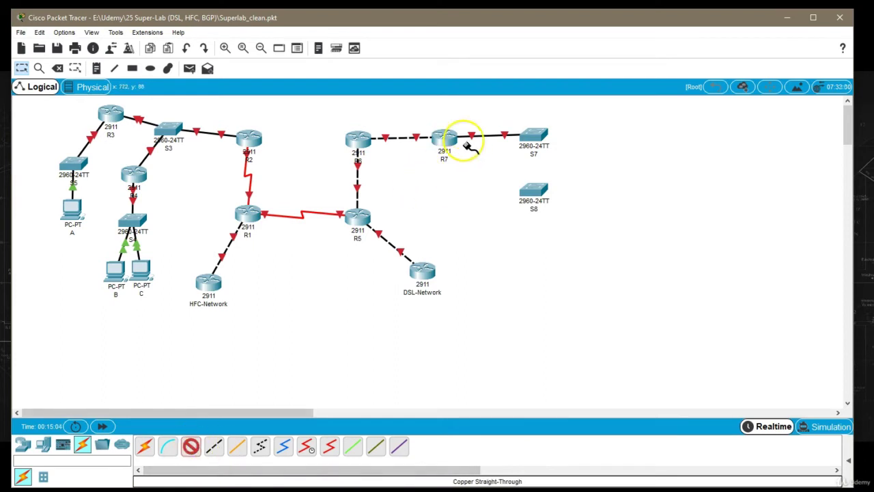
{"action": "left_click", "coordinate": [444, 142]}
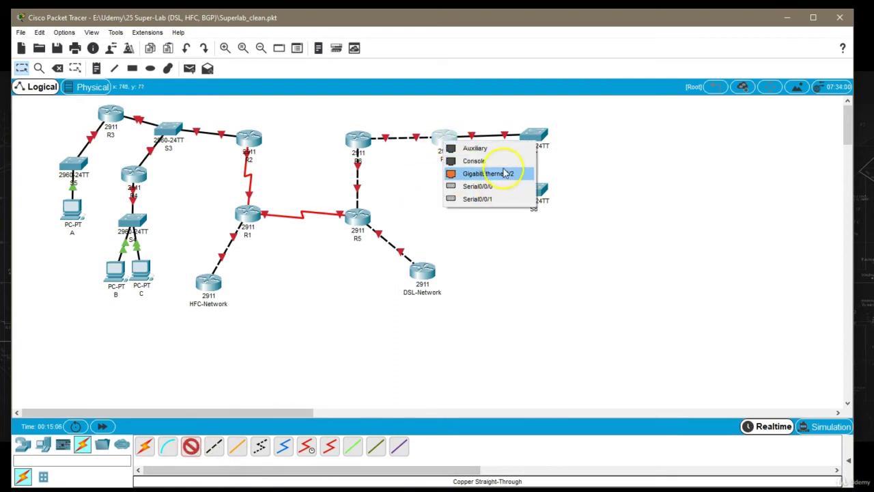
{"action": "left_click", "coordinate": [491, 173]}
{"action": "left_click", "coordinate": [532, 189]}
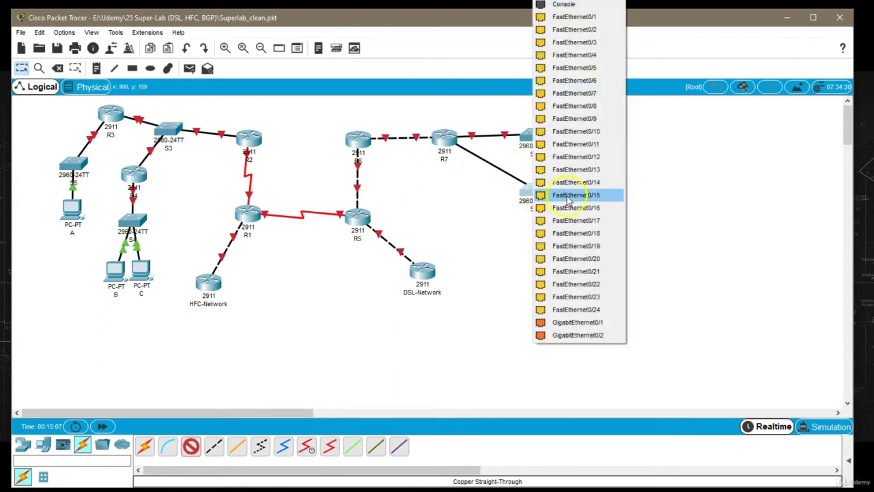
{"action": "left_click", "coordinate": [575, 322]}
Align switch S7 horizontally with router R7 and move switch S8 closer to R7
{"action": "left_click_drag", "start_coordinate": [540, 144], "coordinate": [537, 146]}
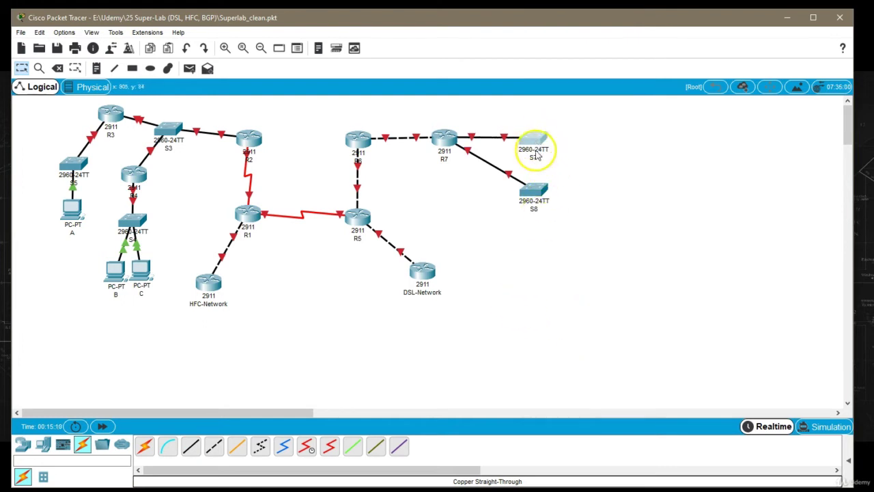
{"action": "left_click_drag", "start_coordinate": [536, 188], "coordinate": [532, 188]}
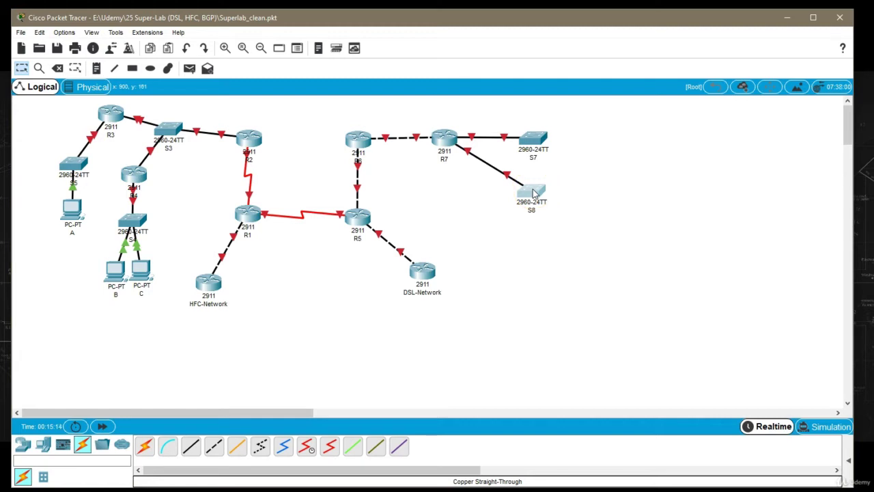
{"action": "left_click_drag", "start_coordinate": [534, 194], "coordinate": [512, 193]}
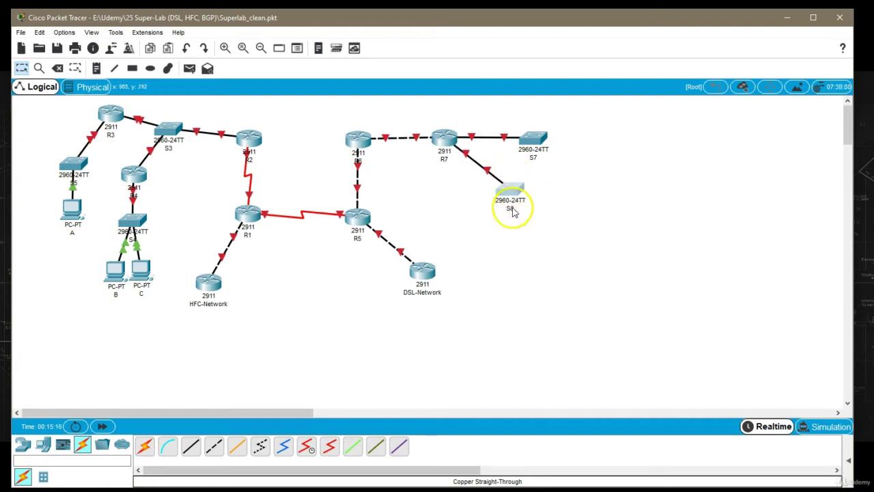
Place two Server-PT devices, one beside switch S7 and one beside switch S8
{"action": "left_click", "coordinate": [43, 445]}
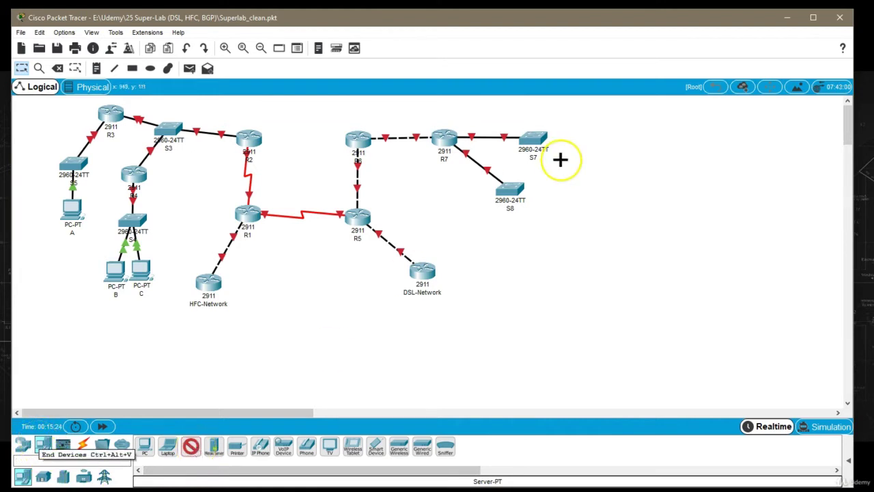
{"action": "left_click", "coordinate": [584, 140]}
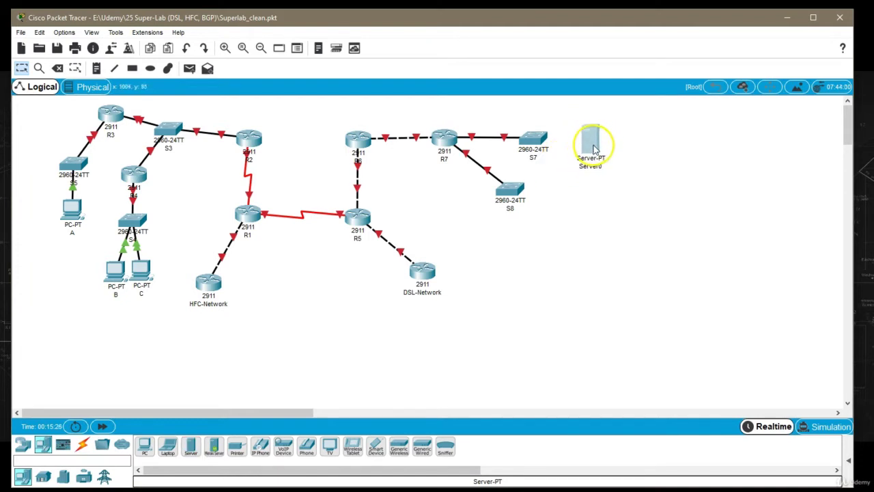
{"action": "left_click", "coordinate": [190, 448]}
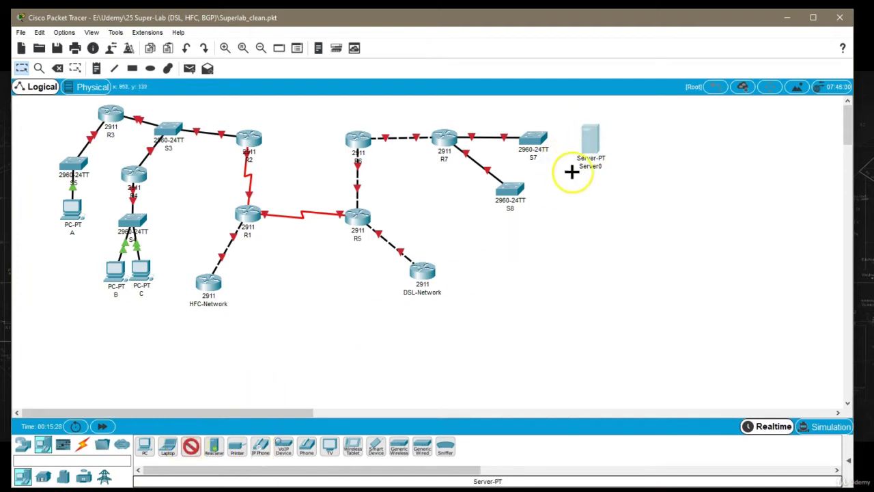
{"action": "left_click", "coordinate": [560, 204]}
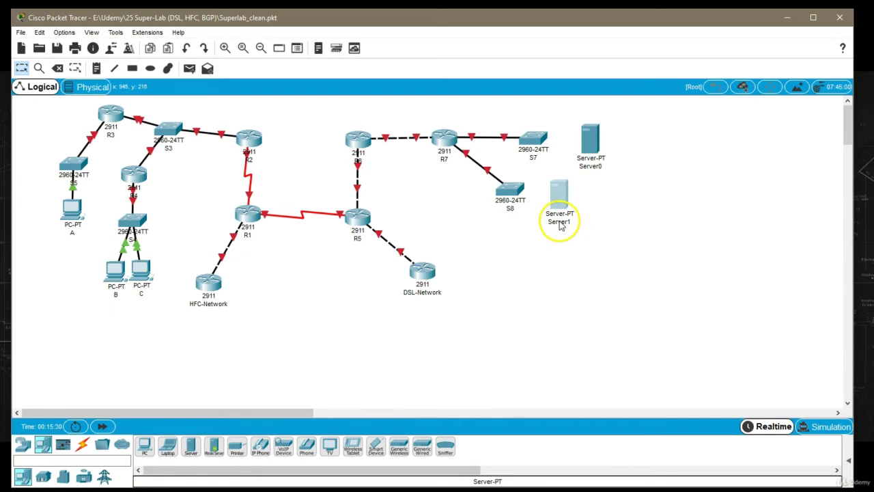
Rename the server beside S8 as Web2 and the server beside S7 as Web1
{"action": "left_click", "coordinate": [560, 222]}
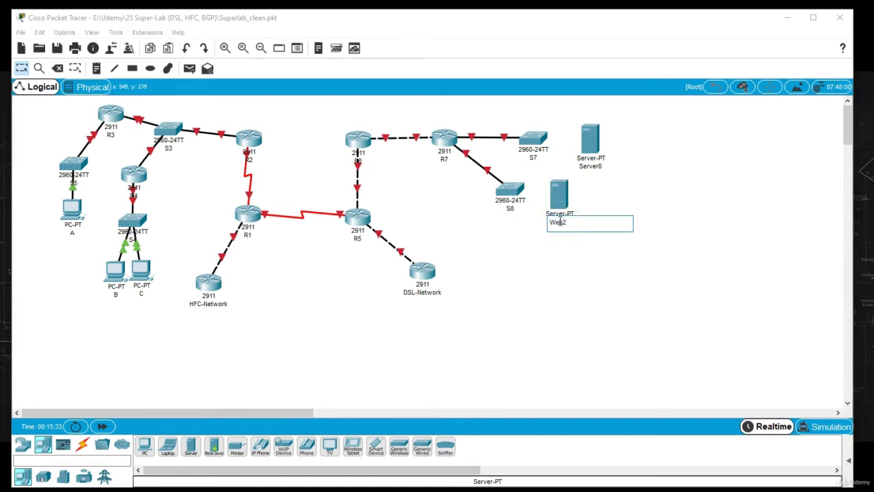
{"action": "left_click", "coordinate": [588, 166]}
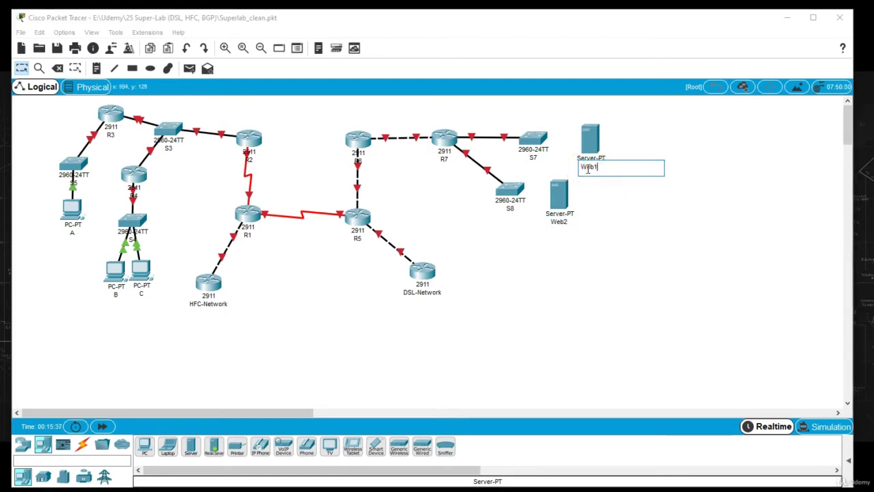
{"action": "left_click", "coordinate": [527, 278]}
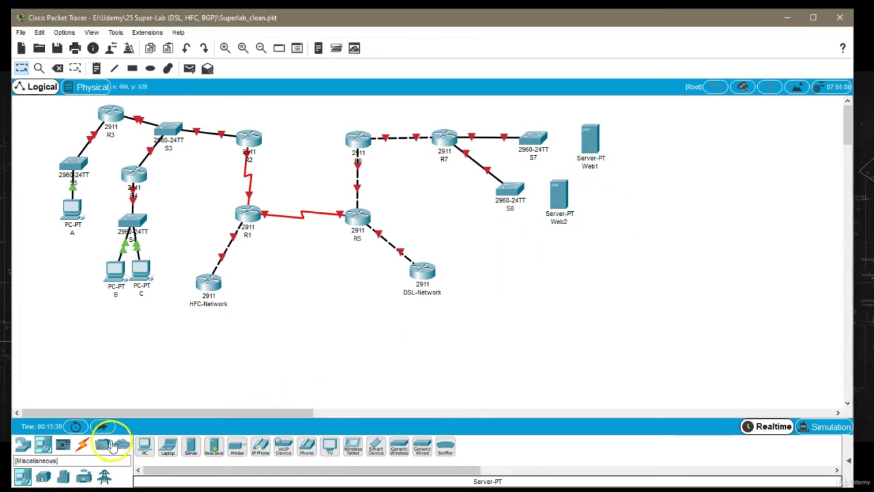
Connect FastEthernet0/1 on switch S7 to server Web1 with a Copper Straight-Through cable
{"action": "left_click", "coordinate": [83, 444]}
{"action": "left_click", "coordinate": [191, 446]}
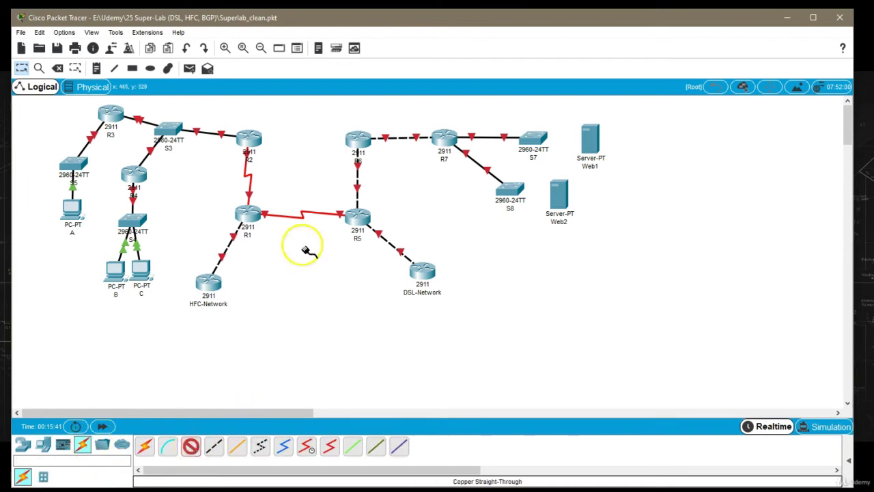
{"action": "left_click", "coordinate": [534, 136]}
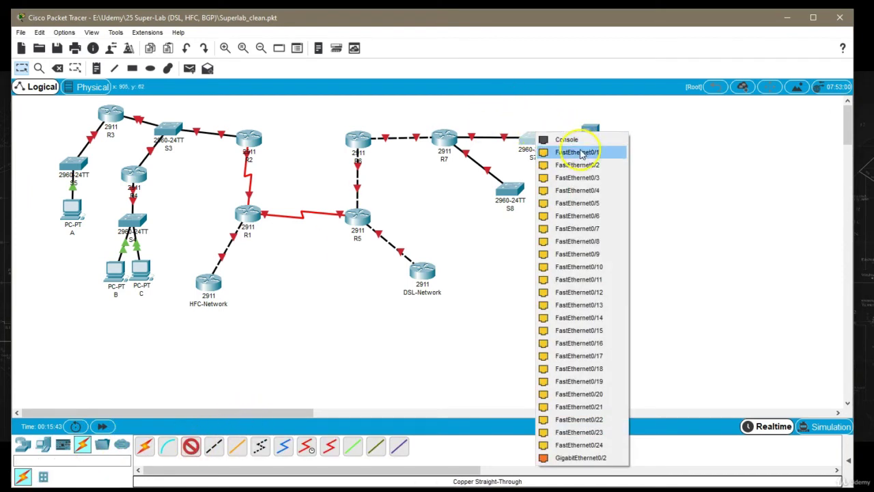
{"action": "left_click", "coordinate": [570, 150]}
{"action": "left_click", "coordinate": [596, 146]}
{"action": "left_click", "coordinate": [621, 148]}
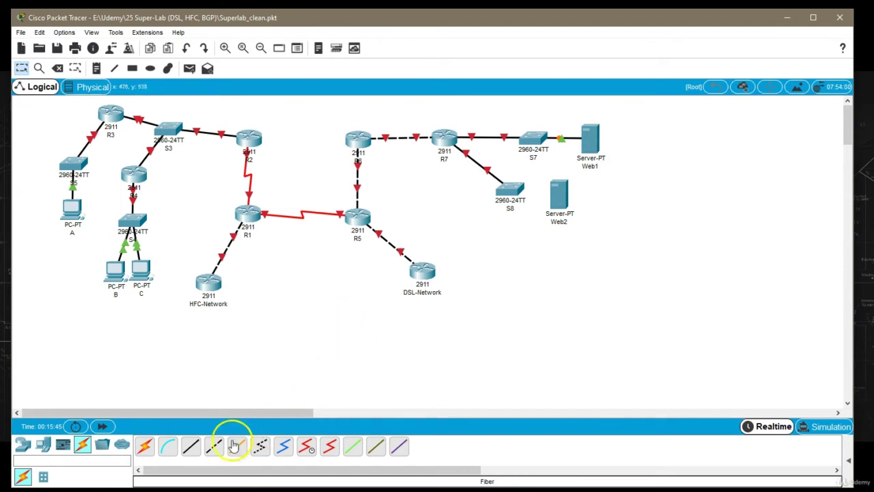
Connect FastEthernet0/1 on switch S8 to server Web2 with a Copper Straight-Through cable
{"action": "left_click", "coordinate": [512, 194]}
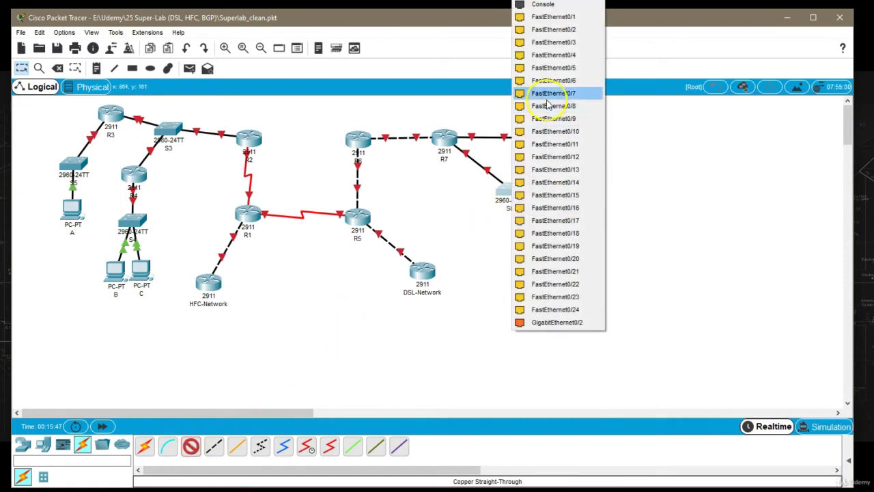
{"action": "left_click", "coordinate": [553, 17]}
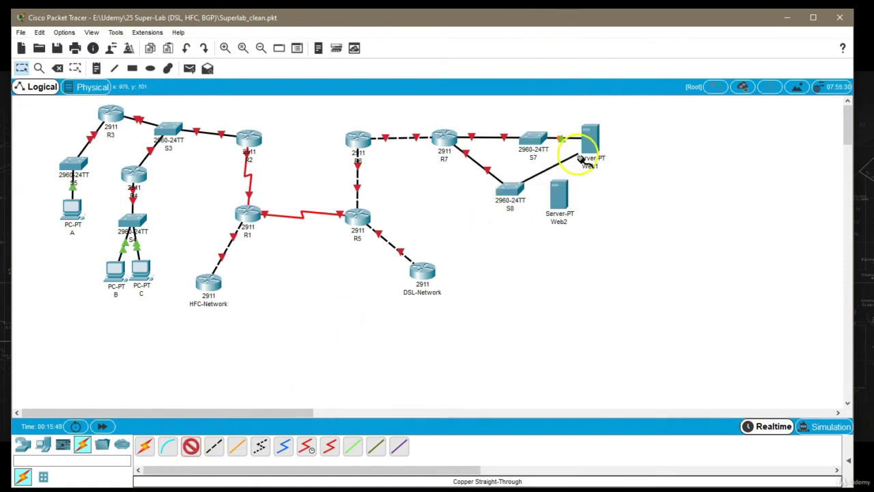
{"action": "left_click", "coordinate": [562, 195]}
{"action": "left_click", "coordinate": [588, 203]}
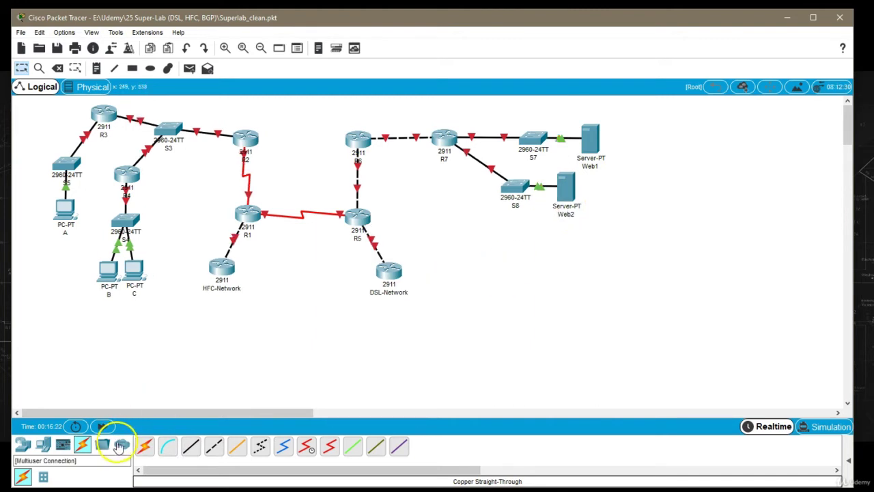
Place two PT-Cloud WAN emulation devices, one below router HFC-Network and one below router DSL-Network
{"action": "left_click", "coordinate": [123, 446]}
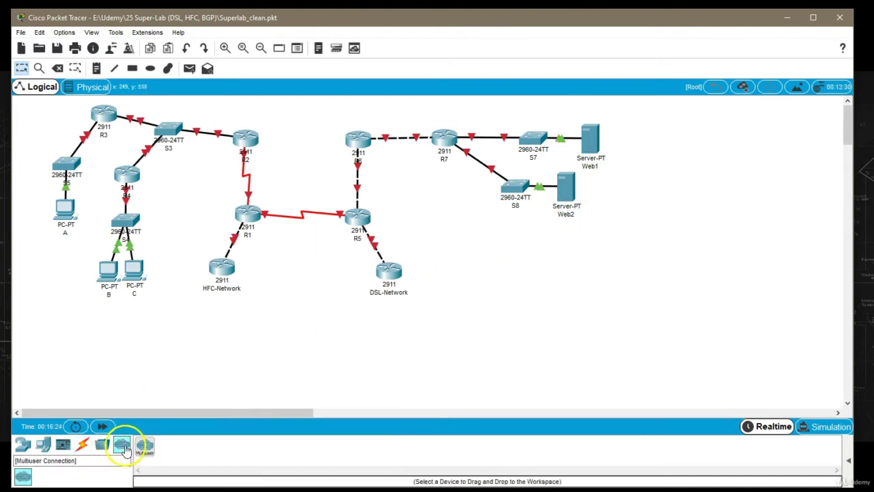
{"action": "left_click", "coordinate": [82, 444]}
{"action": "left_click", "coordinate": [23, 445]}
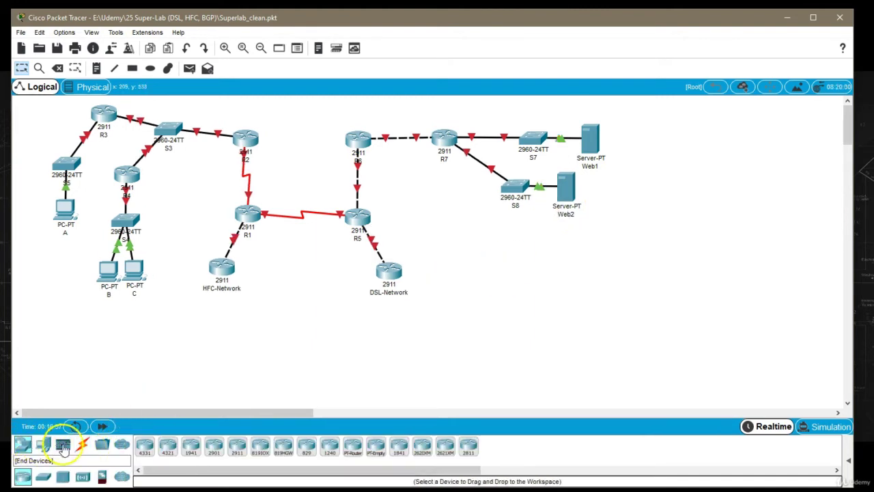
{"action": "left_click", "coordinate": [122, 478]}
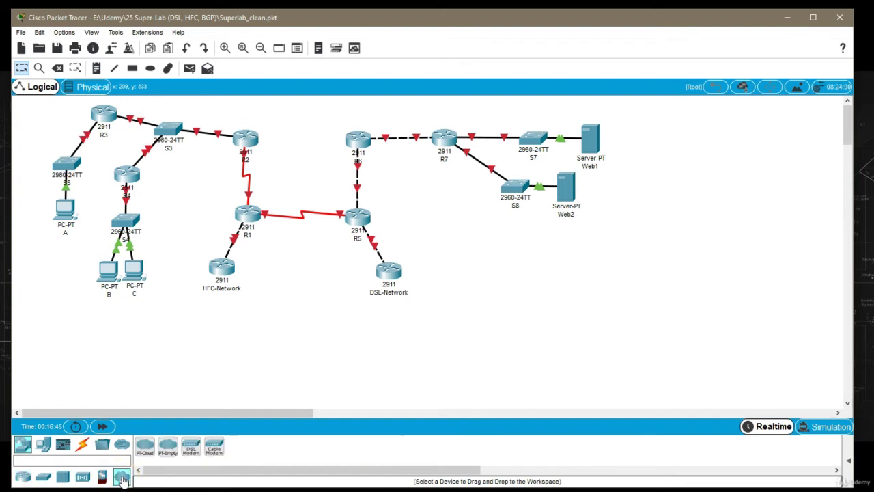
{"action": "left_click", "coordinate": [191, 440]}
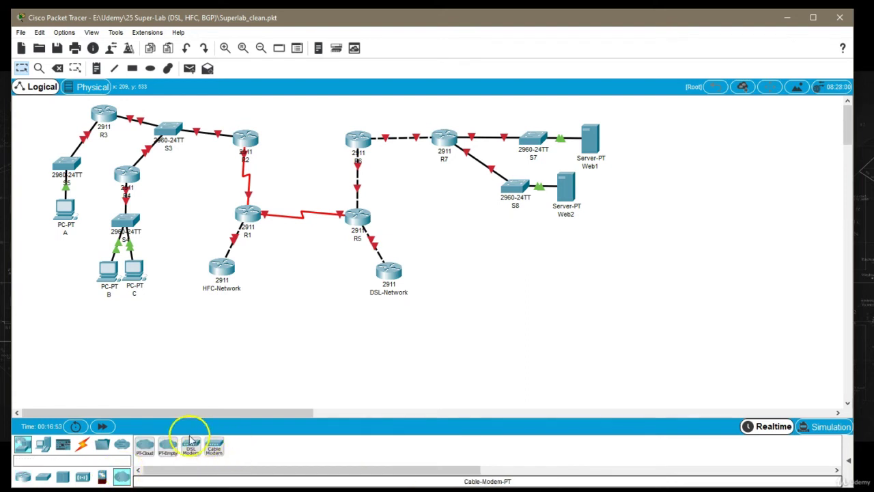
{"action": "left_click", "coordinate": [152, 454]}
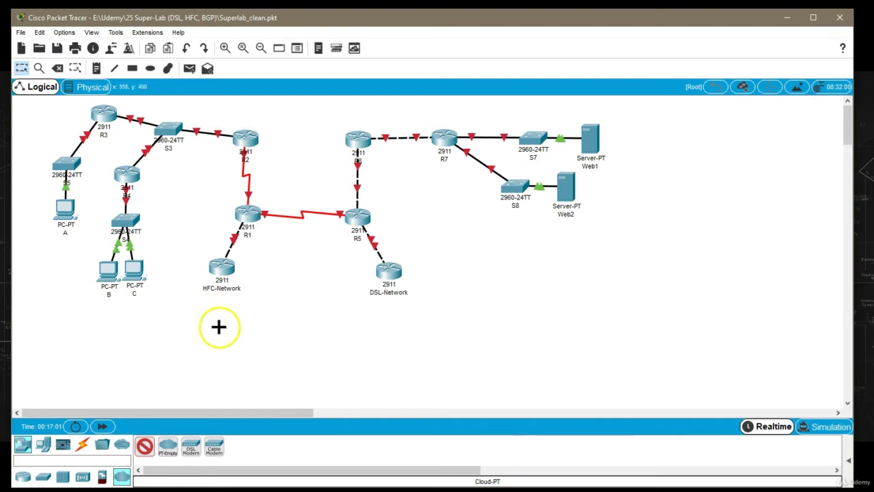
{"action": "left_click", "coordinate": [218, 327]}
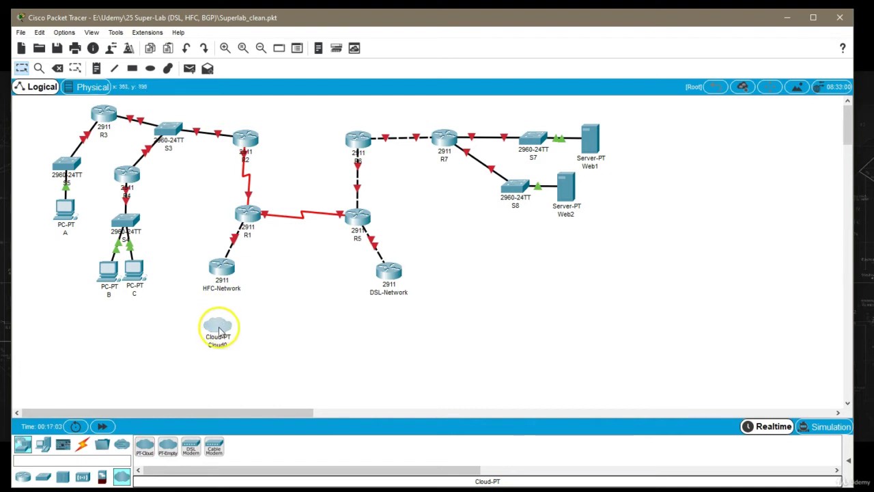
{"action": "left_click", "coordinate": [145, 448]}
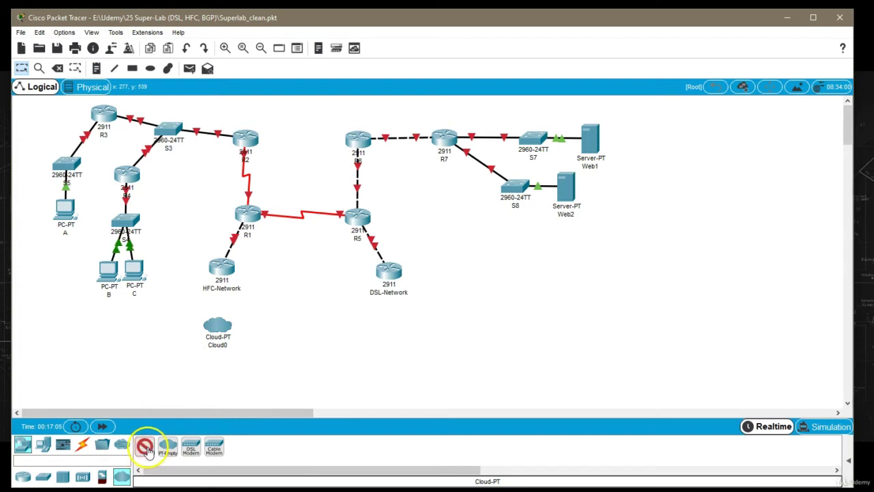
{"action": "left_click", "coordinate": [394, 334]}
{"action": "left_click_drag", "start_coordinate": [399, 341], "coordinate": [392, 337]}
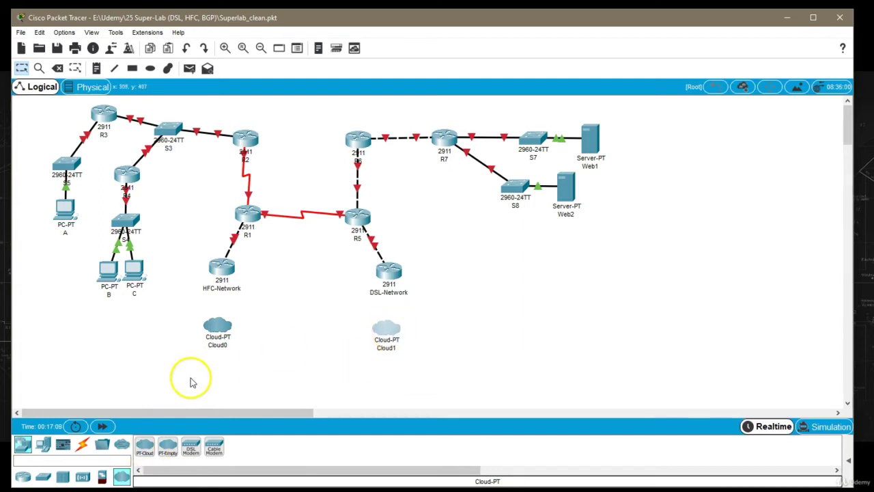
Rename the cloud below HFC-Network as HFC and the one below DSL-Network as PSTN, and align the PSTN cloud under its router
{"action": "left_click", "coordinate": [216, 345]}
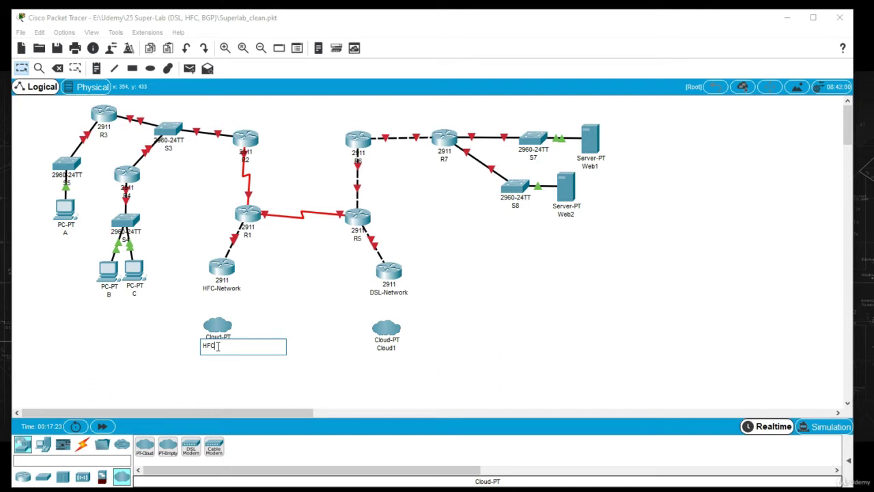
{"action": "left_click", "coordinate": [386, 348]}
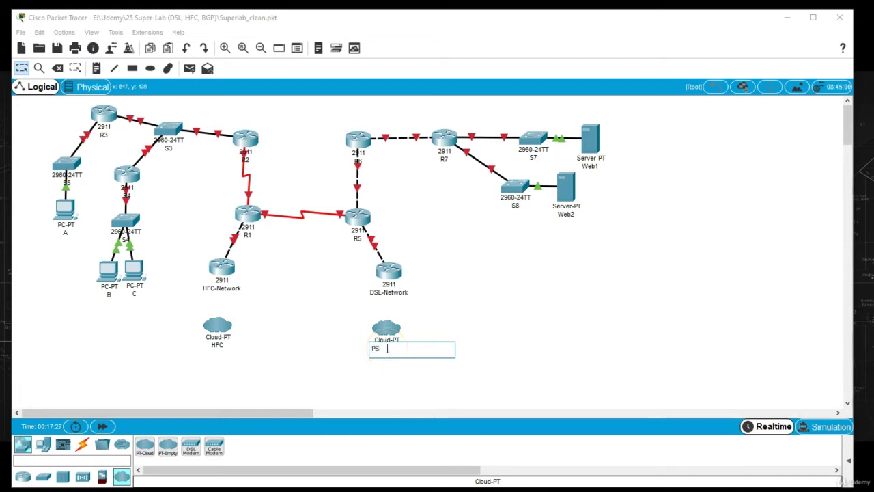
{"action": "left_click", "coordinate": [323, 361]}
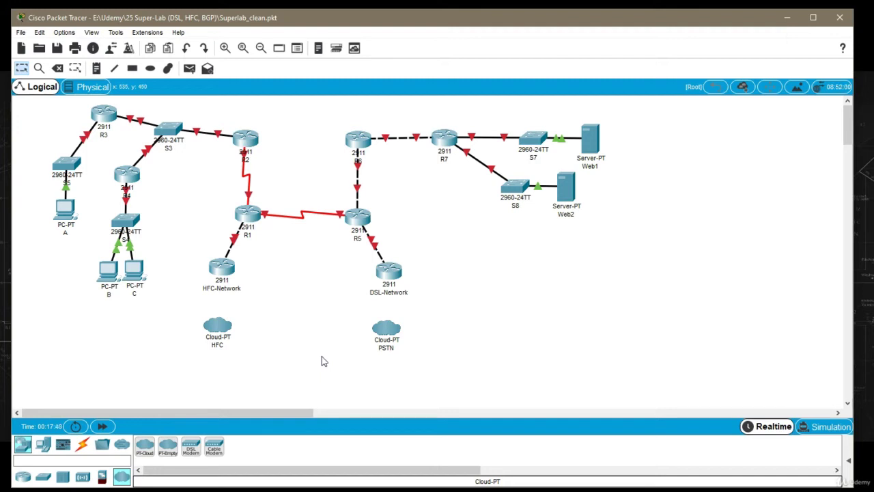
{"action": "left_click_drag", "start_coordinate": [386, 329], "coordinate": [396, 329]}
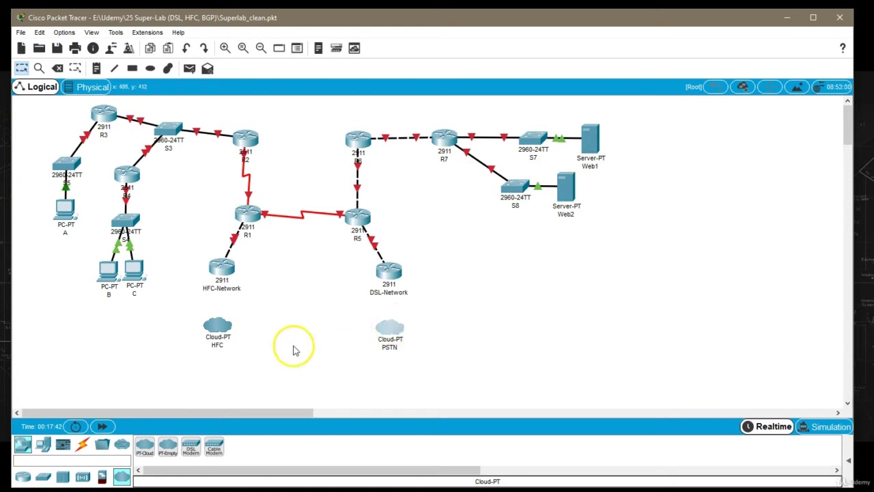
Place a Cable Modem below the HFC cloud and rename it MODEM1
{"action": "left_click", "coordinate": [191, 452]}
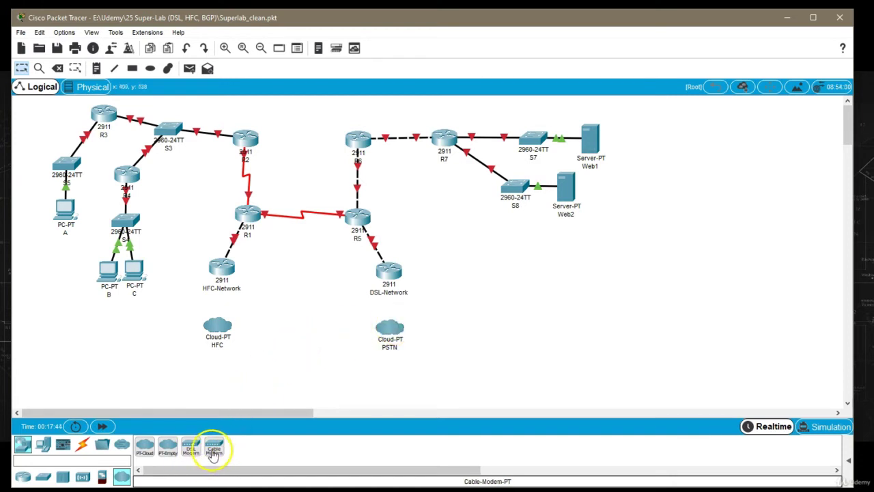
{"action": "left_click", "coordinate": [214, 449]}
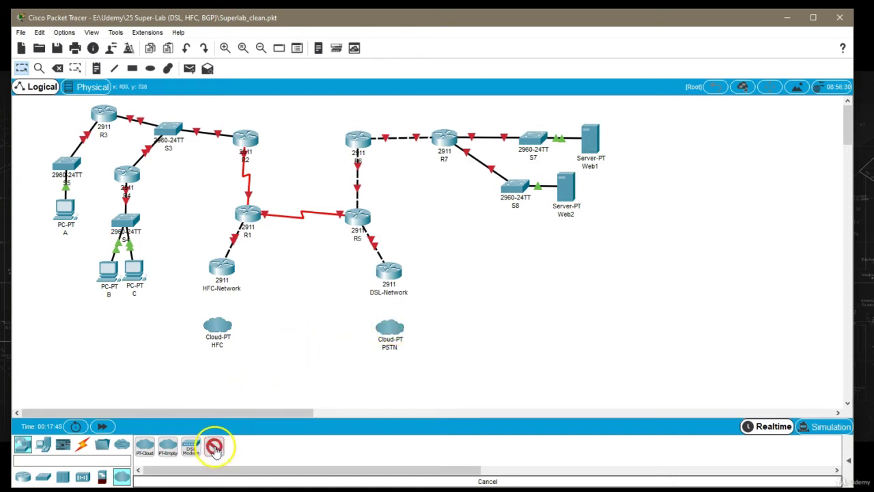
{"action": "left_click", "coordinate": [239, 373]}
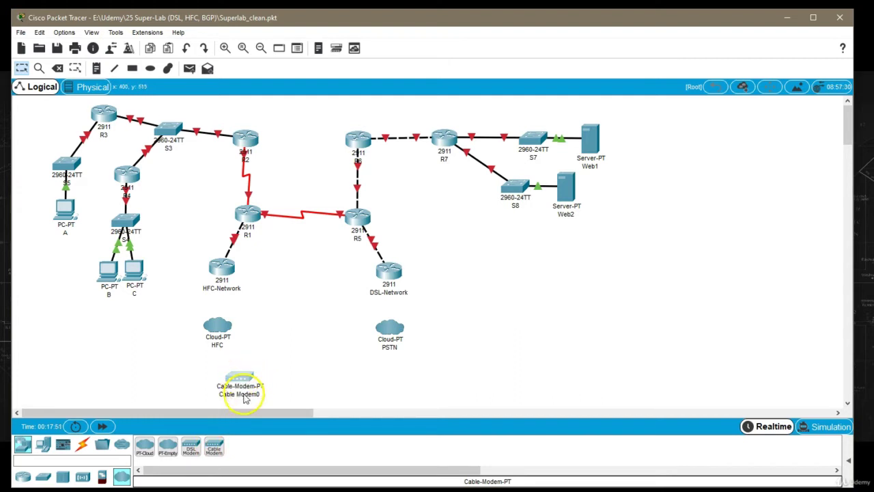
{"action": "left_click", "coordinate": [244, 395]}
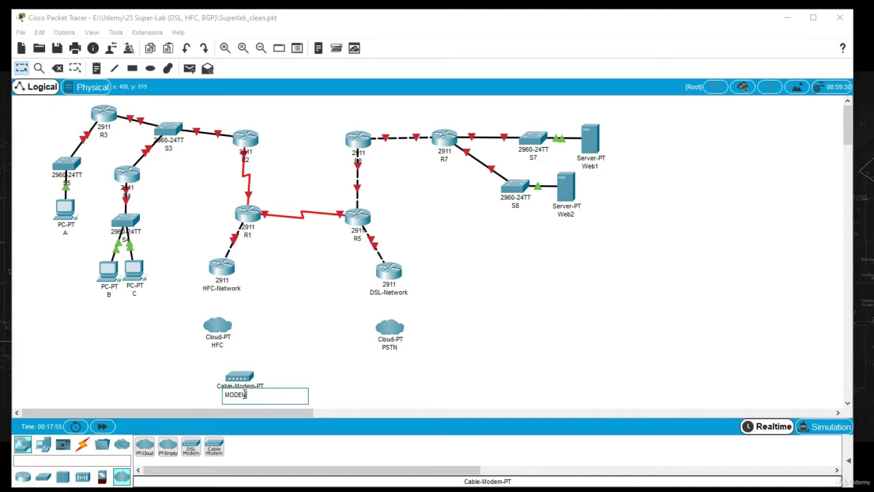
{"action": "left_click", "coordinate": [306, 375]}
Place a DSL Modem below the PSTN cloud and rename it MODEM2
{"action": "left_click", "coordinate": [195, 454]}
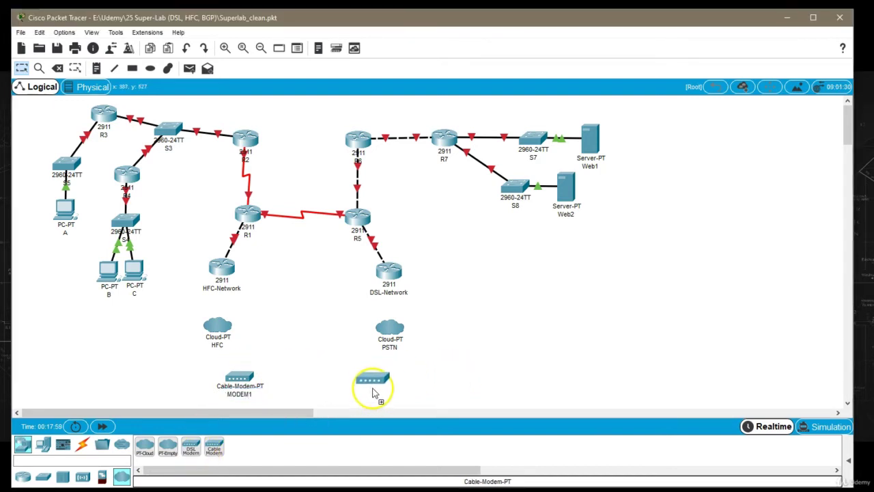
{"action": "left_click", "coordinate": [353, 396]}
{"action": "left_click_drag", "start_coordinate": [353, 397], "coordinate": [352, 383]}
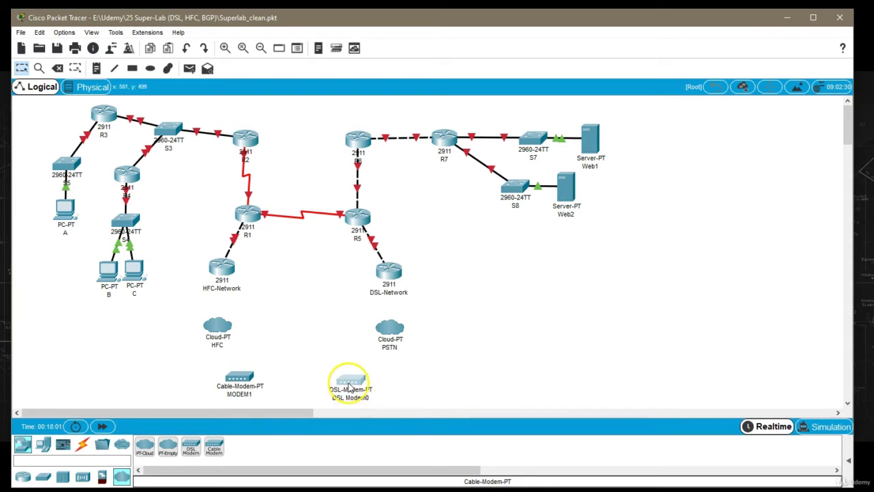
{"action": "double_click", "coordinate": [351, 398]}
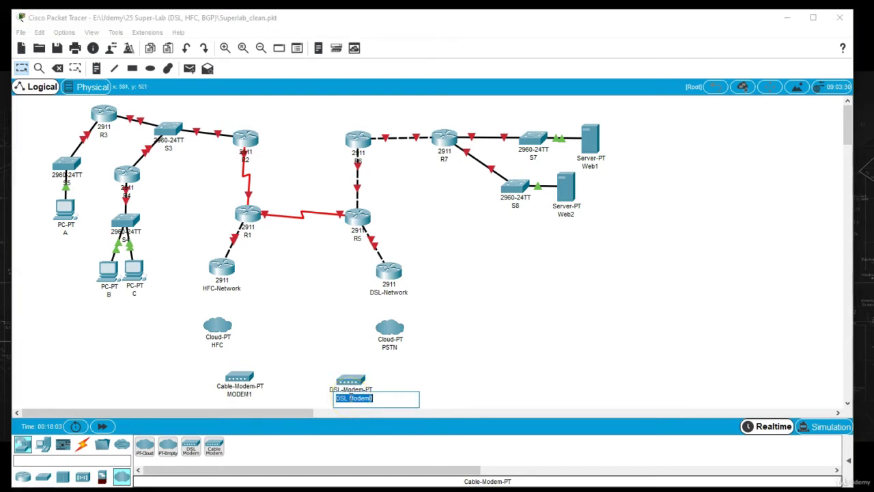
{"action": "key", "text": "Return"}
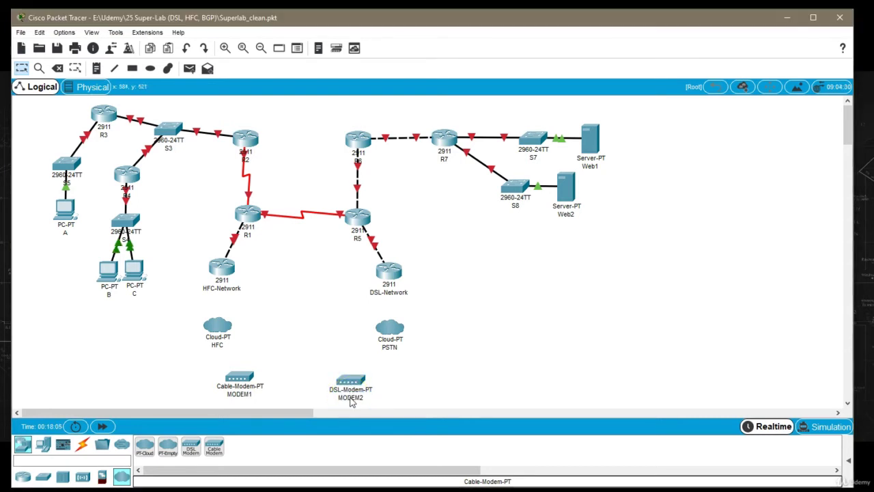
Enlarge the program window vertically and move the whole topology up and slightly left to free space beneath it
{"action": "left_click_drag", "start_coordinate": [332, 8], "coordinate": [332, 4]}
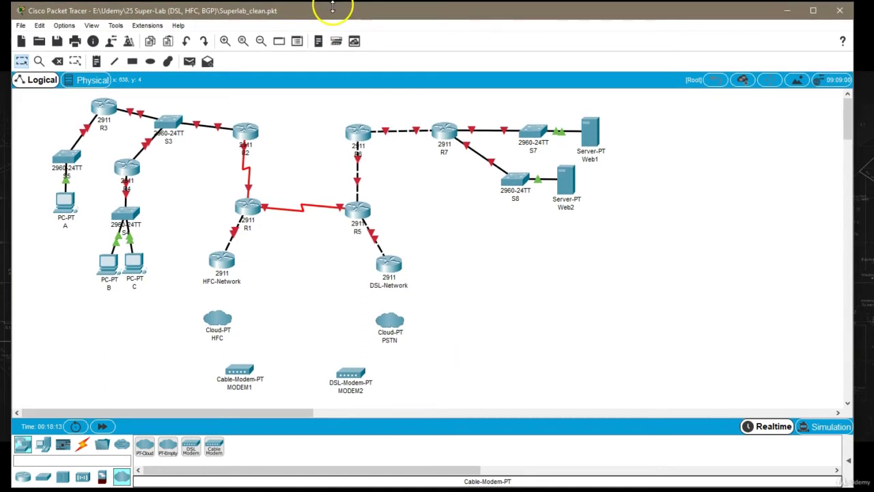
{"action": "left_click_drag", "start_coordinate": [294, 484], "coordinate": [294, 485]}
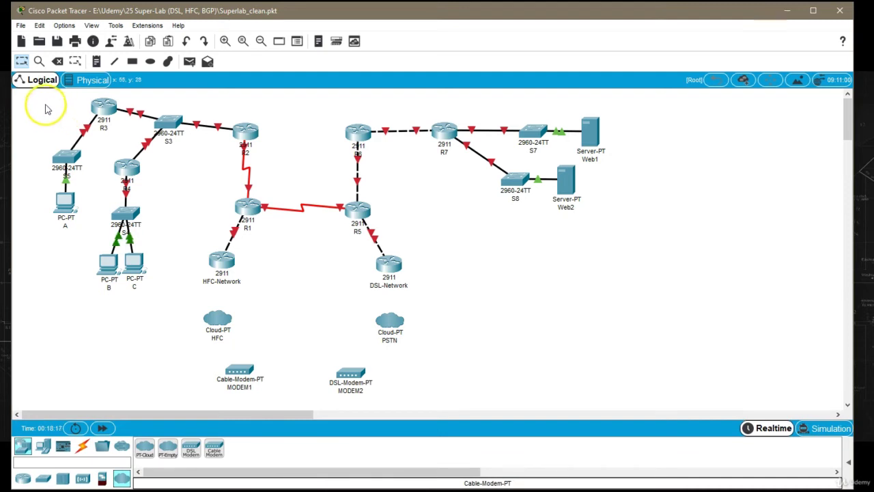
{"action": "left_click_drag", "start_coordinate": [43, 99], "coordinate": [142, 278]}
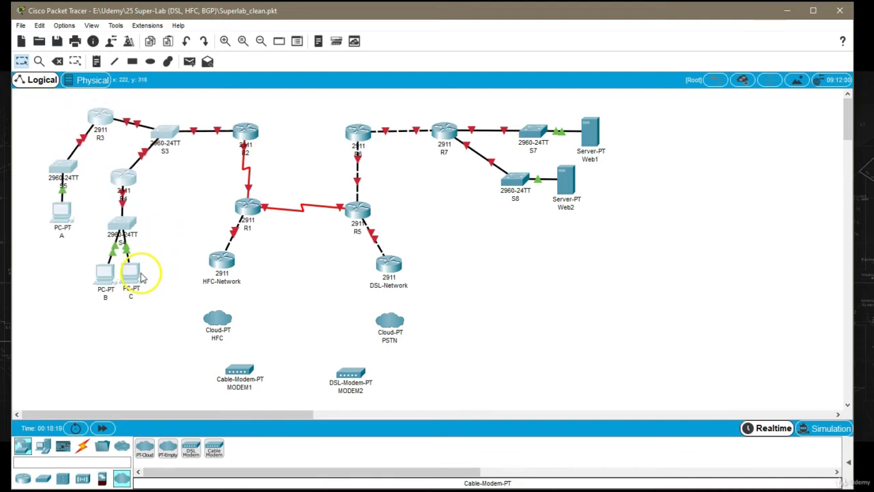
{"action": "left_click_drag", "start_coordinate": [31, 102], "coordinate": [634, 396]}
{"action": "mouse_move", "coordinate": [390, 321]}
{"action": "left_mouse_down"}
{"action": "mouse_move", "coordinate": [390, 312]}
{"action": "mouse_move", "coordinate": [373, 310]}
{"action": "mouse_move", "coordinate": [383, 312]}
{"action": "left_mouse_up"}
{"action": "left_click", "coordinate": [496, 317]}
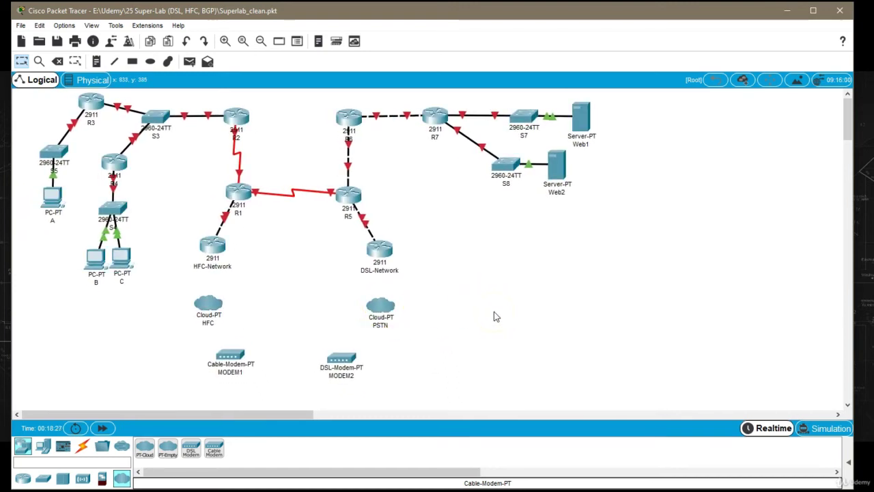
Make two copies of router R6, place one on the outer side of MODEM1 and rename it HFC-Home
{"action": "left_click", "coordinate": [345, 120]}
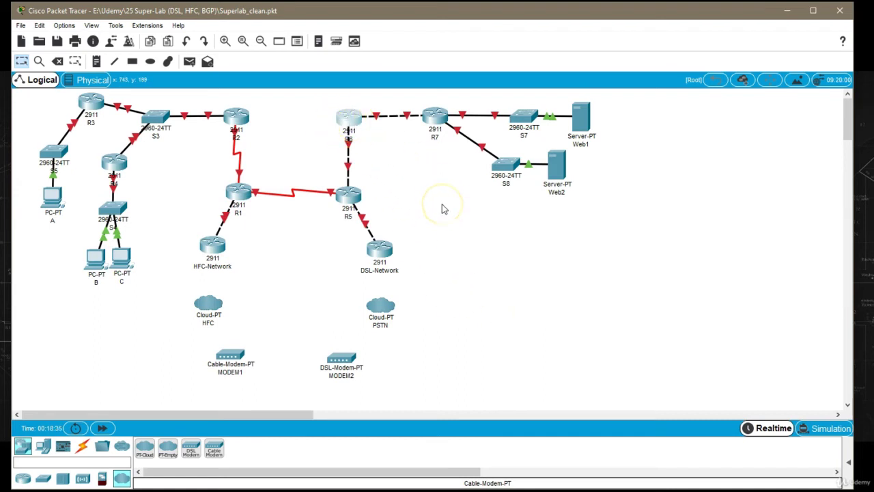
{"action": "key", "text": "ctrl+v"}
{"action": "key", "text": "ctrl+v"}
{"action": "left_click_drag", "start_coordinate": [349, 121], "coordinate": [152, 357]}
{"action": "left_click", "coordinate": [147, 377]}
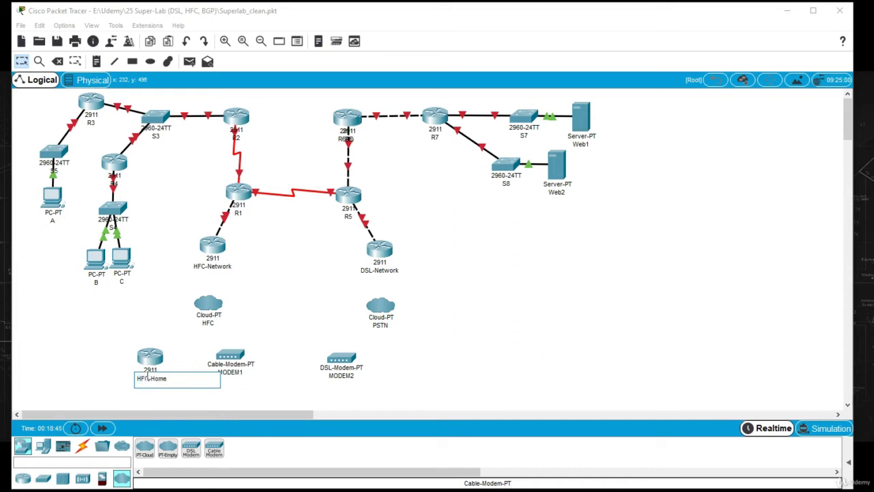
{"action": "left_click", "coordinate": [99, 350]}
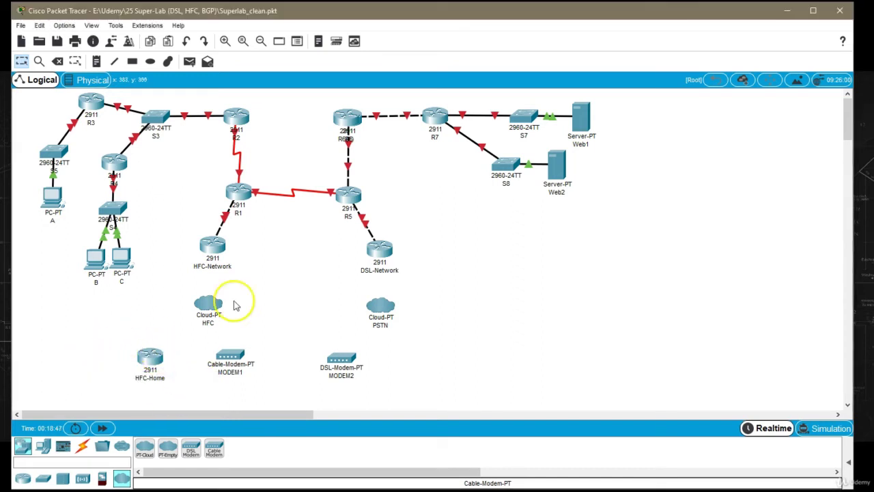
Move the remaining router copy beside MODEM2 and rename it DSL-Home
{"action": "left_click_drag", "start_coordinate": [360, 121], "coordinate": [417, 360]}
{"action": "left_click", "coordinate": [414, 380]}
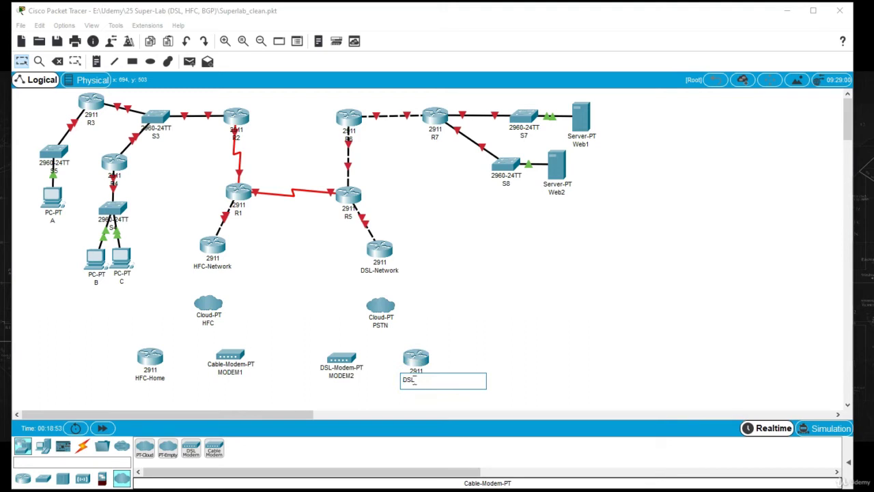
{"action": "type", "text": "DSL-Home"}
{"action": "left_click", "coordinate": [502, 296]}
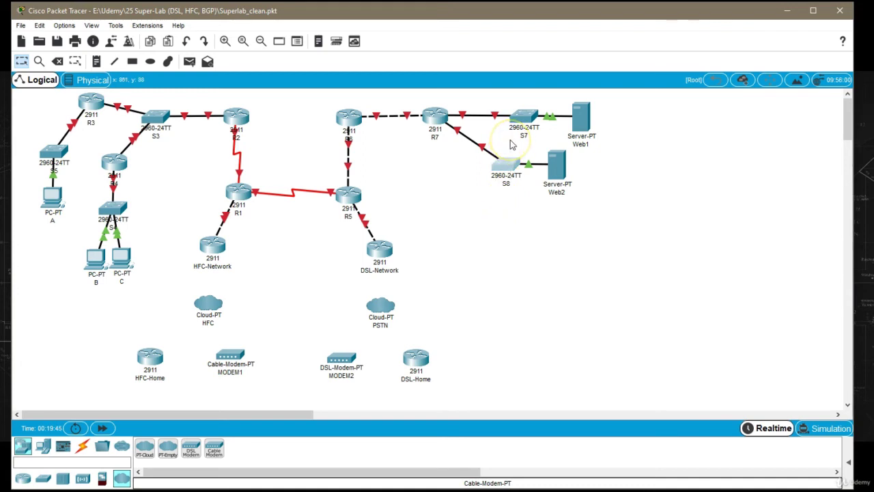
Make two copies of switch S8 and place one beside router DSL-Home and the other beside router HFC-Home
{"action": "key", "text": "ctrl+v"}
{"action": "left_click_drag", "start_coordinate": [509, 144], "coordinate": [484, 376]}
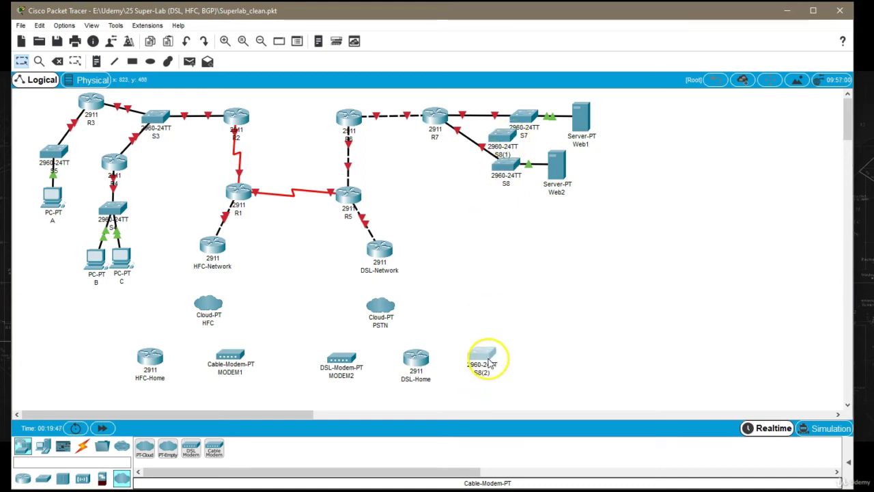
{"action": "left_click", "coordinate": [511, 155]}
{"action": "left_click_drag", "start_coordinate": [511, 157], "coordinate": [97, 356]}
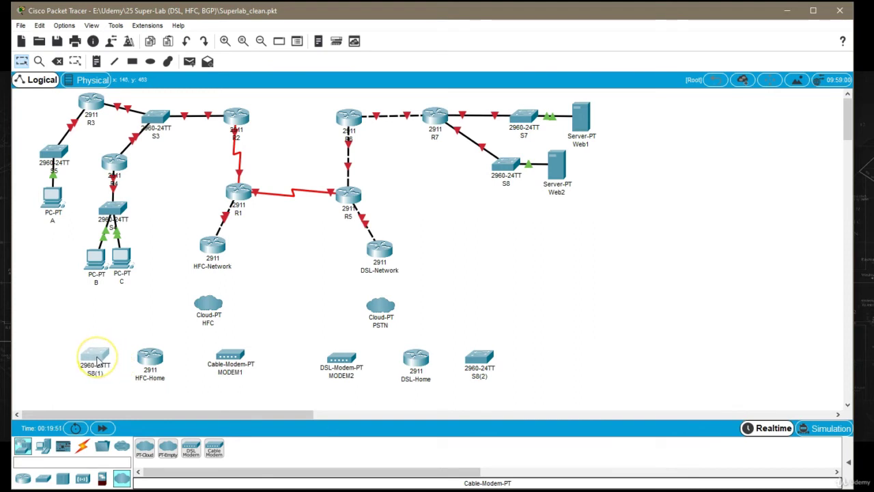
Rename the switch beside HFC-Home as HFC-SW and the switch beside DSL-Home as DSL-SW
{"action": "left_click", "coordinate": [94, 373]}
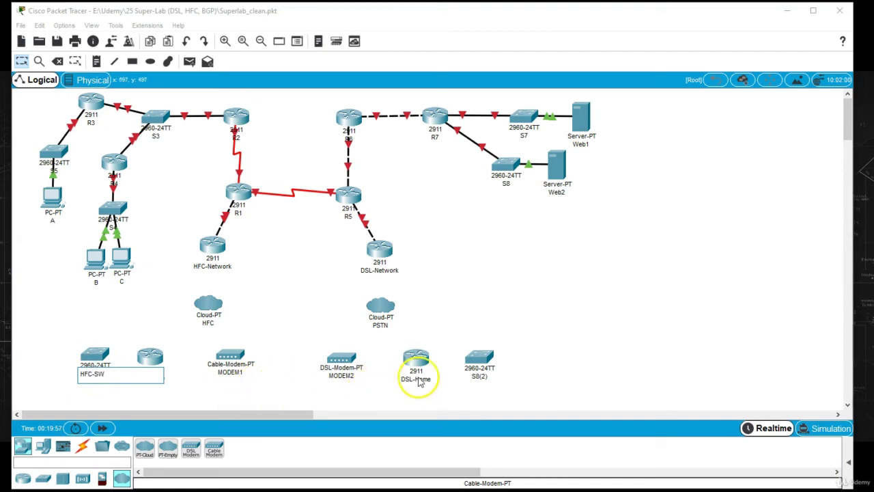
{"action": "left_click", "coordinate": [478, 378]}
{"action": "left_click", "coordinate": [478, 380]}
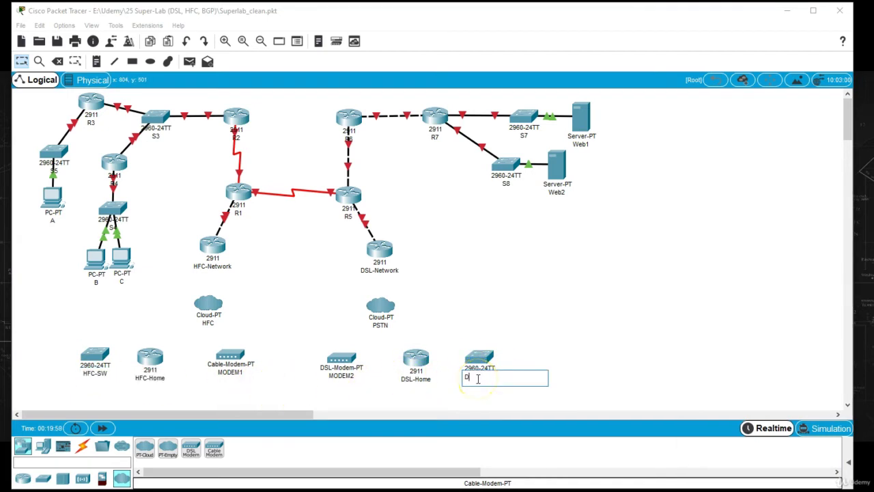
{"action": "key", "text": "Return"}
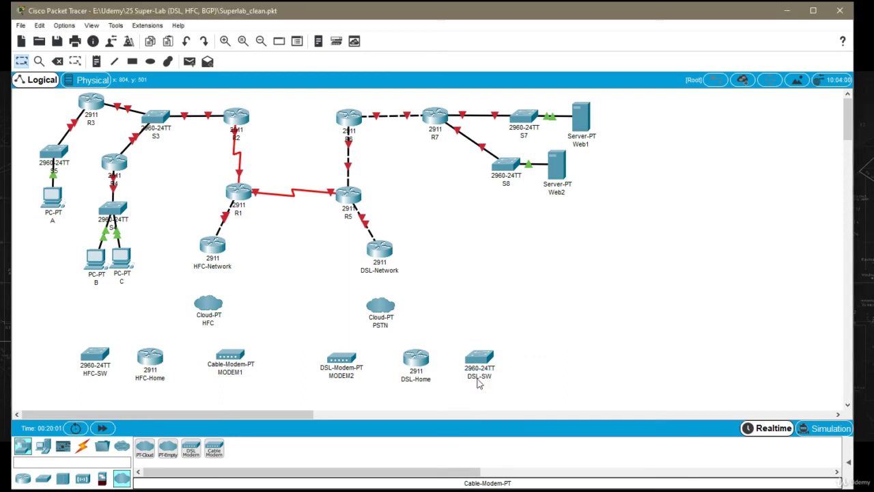
Place two PCs one above the other on the outer side of switch HFC-SW
{"action": "left_click", "coordinate": [42, 445]}
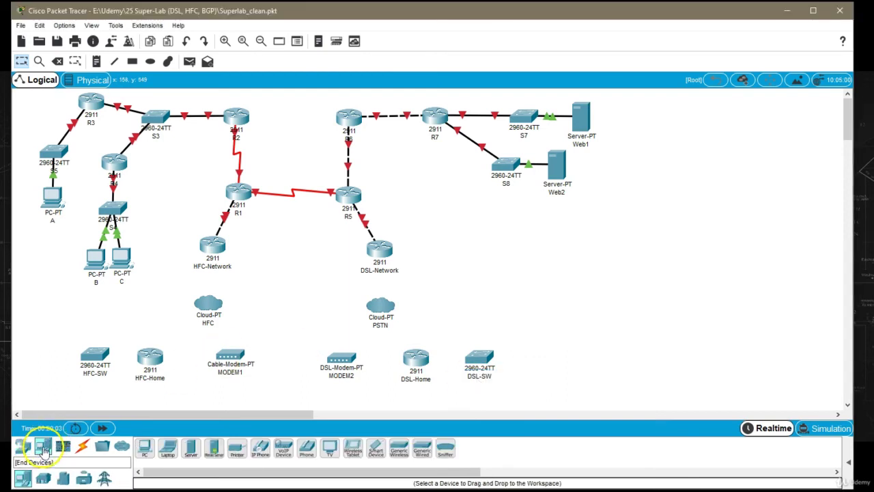
{"action": "left_click", "coordinate": [144, 447]}
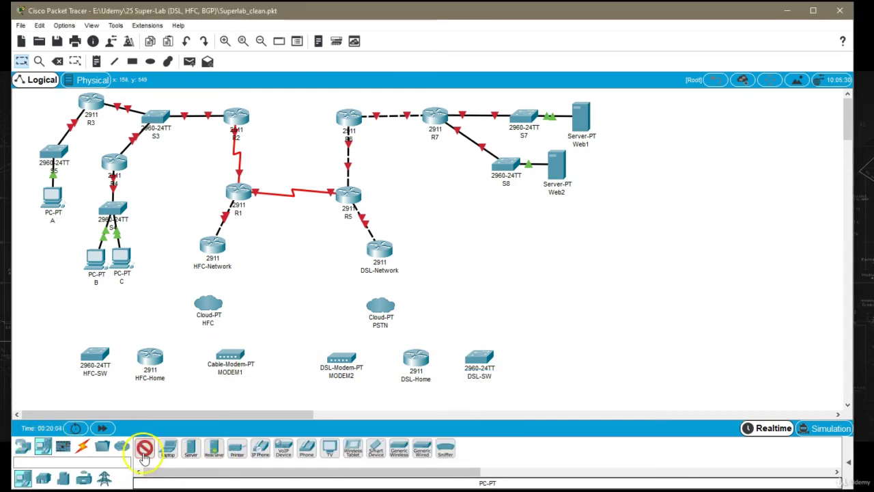
{"action": "left_click", "coordinate": [44, 330]}
{"action": "left_click", "coordinate": [144, 447]}
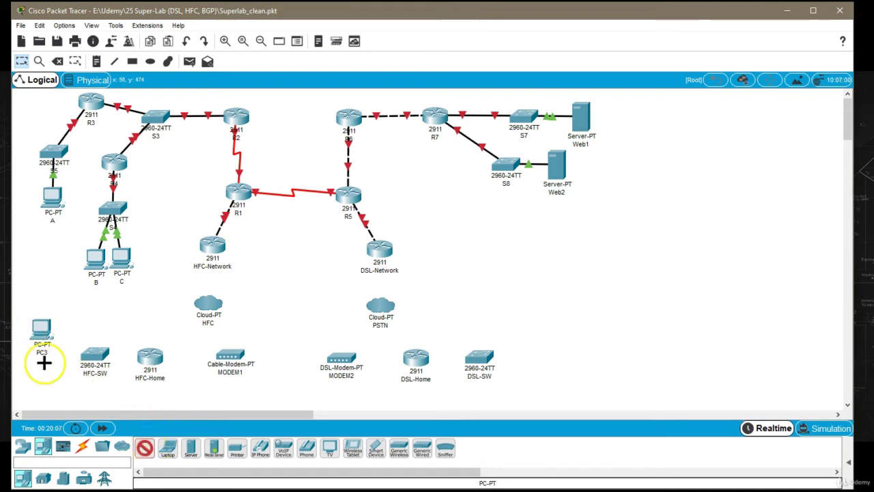
{"action": "left_click", "coordinate": [43, 377]}
{"action": "left_click_drag", "start_coordinate": [45, 380], "coordinate": [43, 374]}
Place two more PCs one above the other on the outer side of switch DSL-SW
{"action": "left_click", "coordinate": [144, 447]}
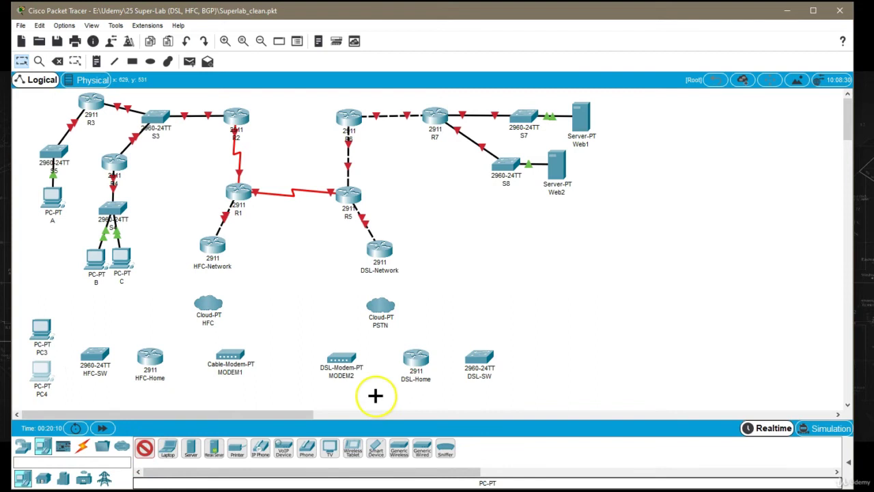
{"action": "left_click", "coordinate": [531, 341]}
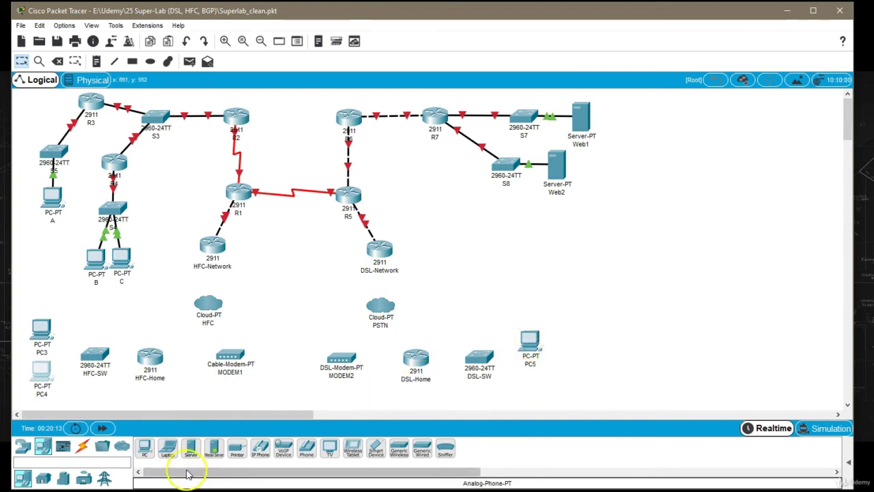
{"action": "left_click", "coordinate": [149, 455]}
{"action": "left_click", "coordinate": [530, 384]}
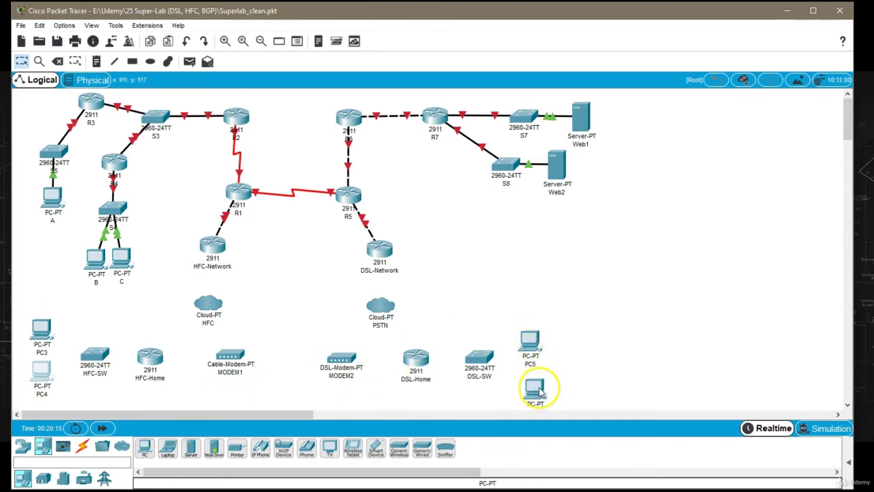
{"action": "left_click_drag", "start_coordinate": [531, 385], "coordinate": [534, 384]}
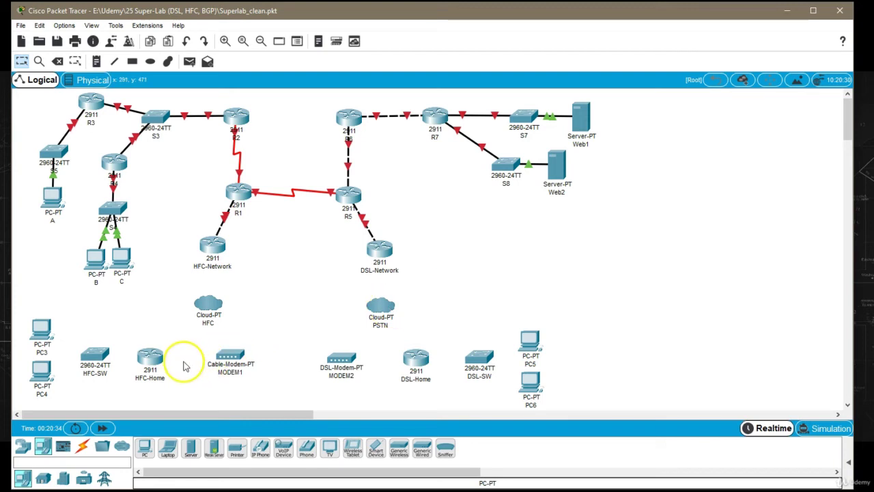
Rename the upper and lower PCs beside HFC-SW as D and E, and those beside DSL-SW as F and G
{"action": "left_click", "coordinate": [42, 352]}
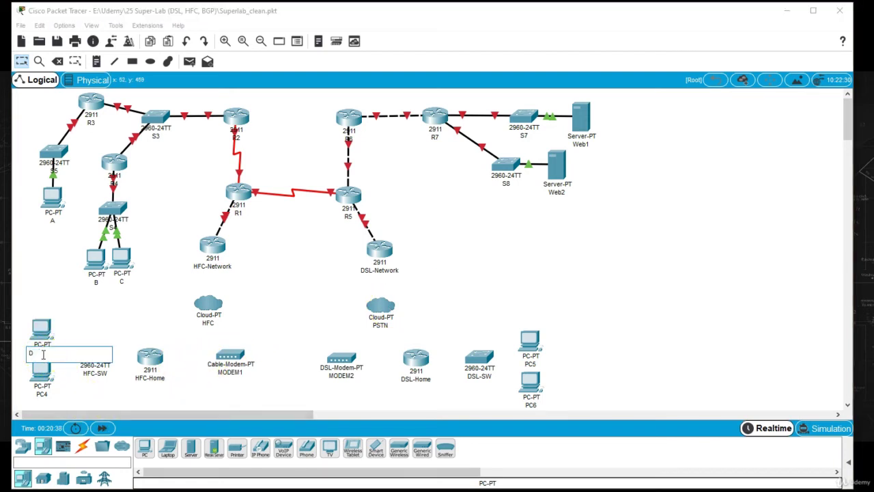
{"action": "type", "text": "D"}
{"action": "left_click", "coordinate": [42, 394]}
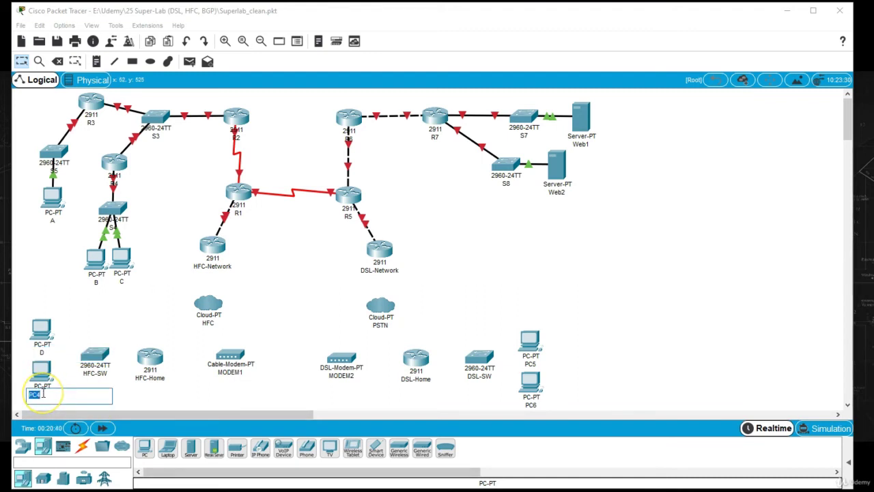
{"action": "type", "text": "E"}
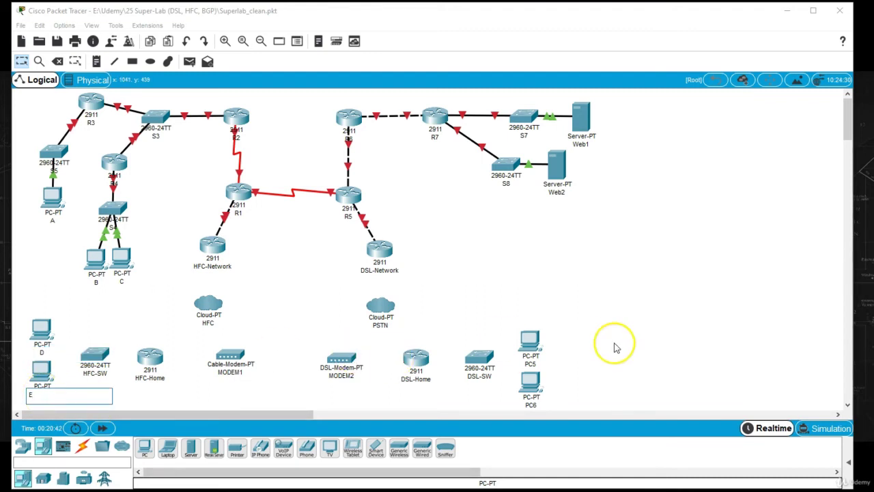
{"action": "left_click", "coordinate": [532, 368]}
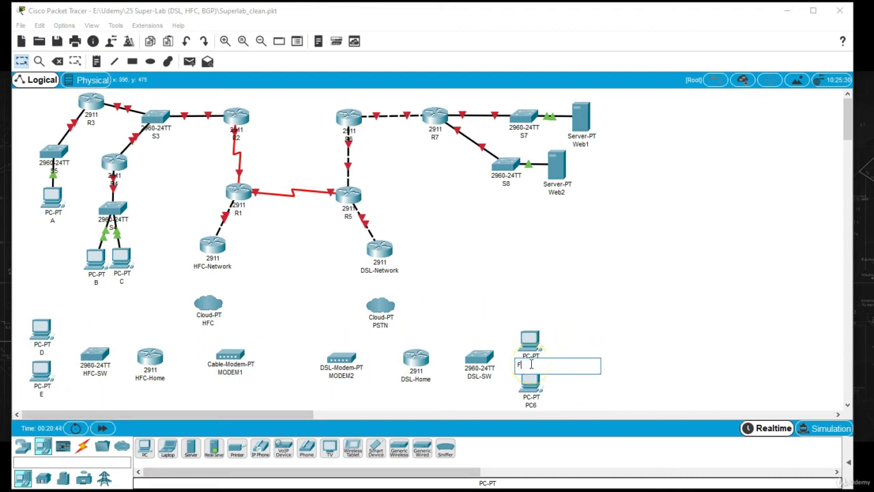
{"action": "type", "text": "F"}
{"action": "left_click", "coordinate": [530, 404]}
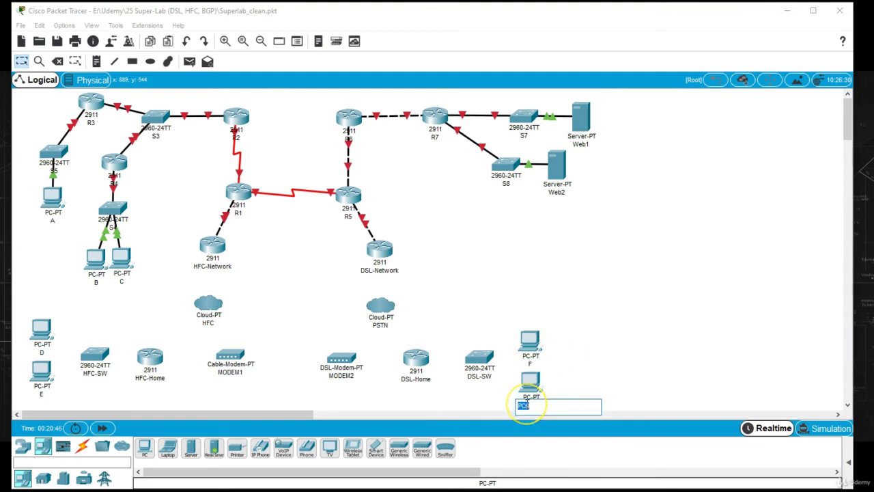
{"action": "type", "text": "G"}
{"action": "key", "text": "Return"}
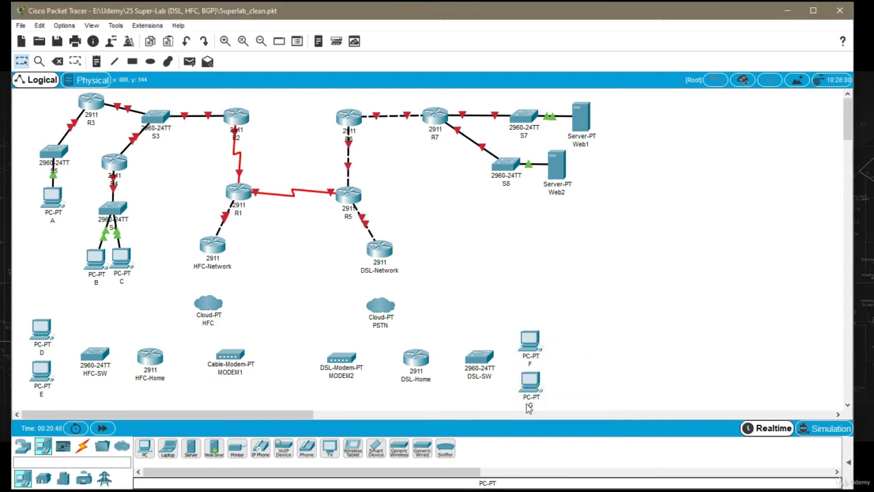
Connect FastEthernet0 of PC D to a FastEthernet port of HFC-SW with a copper straight-through cable
{"action": "left_click", "coordinate": [82, 446]}
{"action": "left_click", "coordinate": [191, 448]}
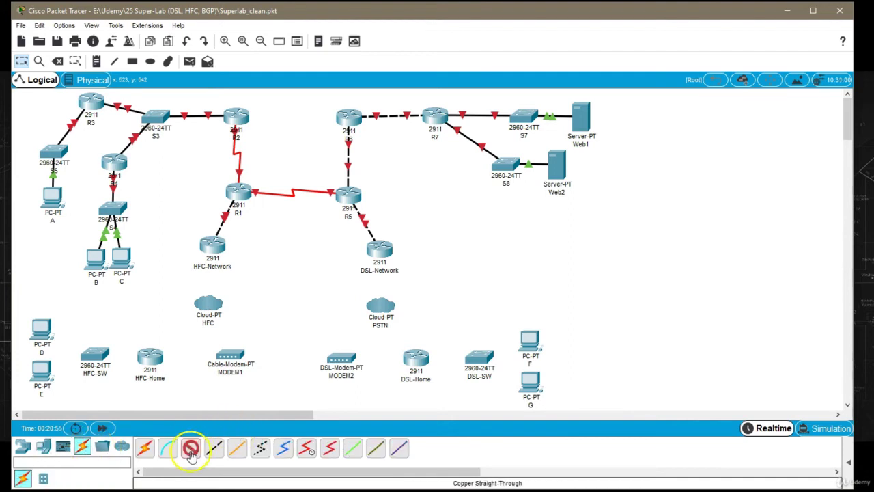
{"action": "left_click", "coordinate": [43, 332]}
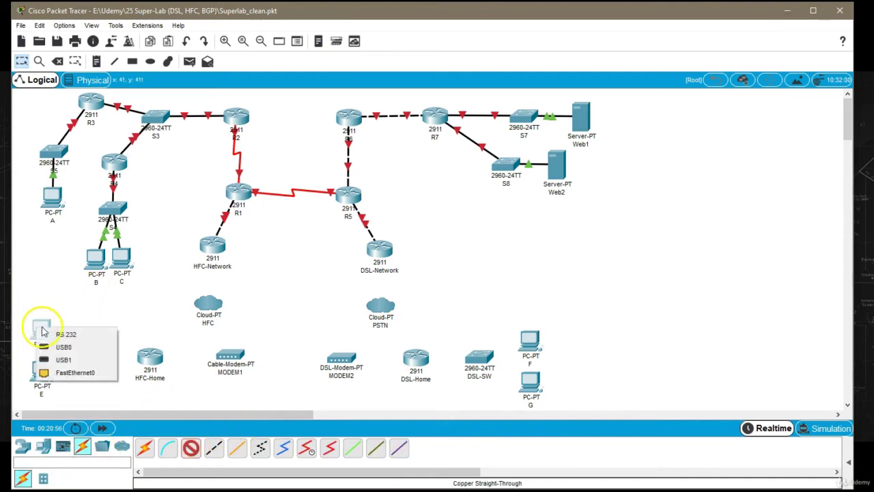
{"action": "left_click", "coordinate": [73, 373]}
{"action": "left_click", "coordinate": [94, 356]}
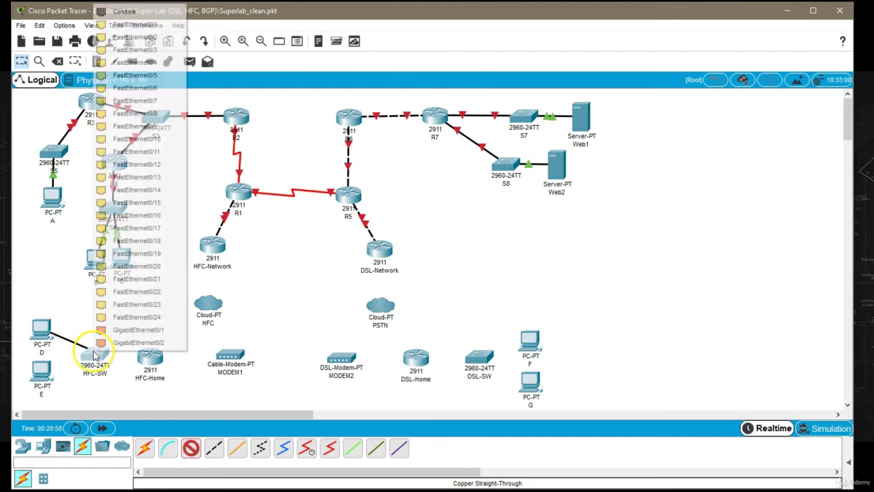
{"action": "left_click", "coordinate": [141, 280]}
Connect FastEthernet0 of PC E to another FastEthernet port of HFC-SW with a copper straight-through cable
{"action": "left_click", "coordinate": [190, 448]}
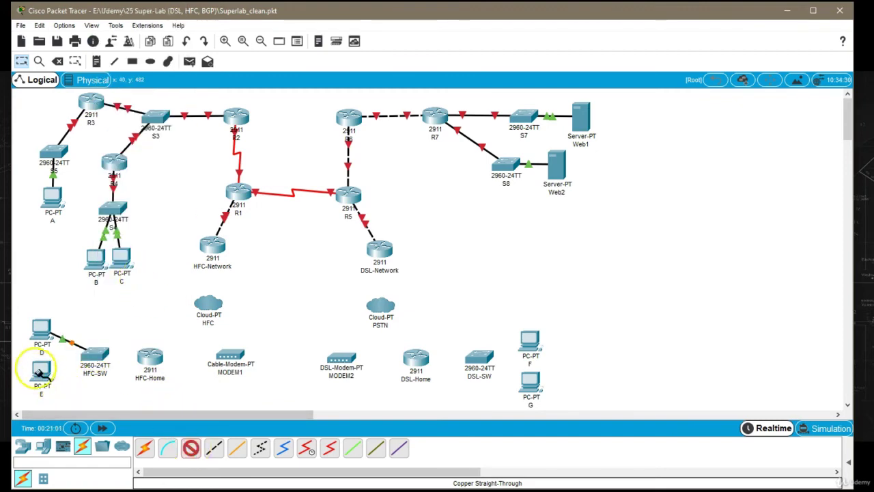
{"action": "left_click", "coordinate": [41, 372]}
{"action": "left_click", "coordinate": [75, 413]}
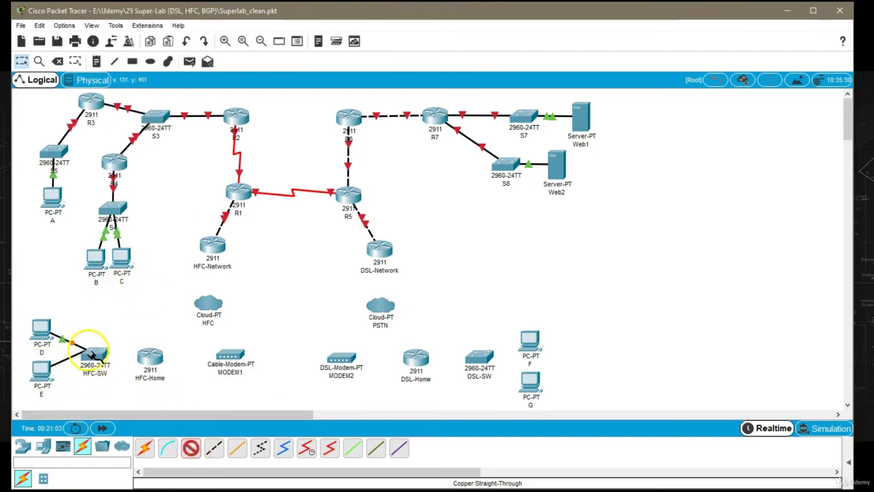
{"action": "left_click", "coordinate": [95, 355]}
{"action": "left_click", "coordinate": [140, 290]}
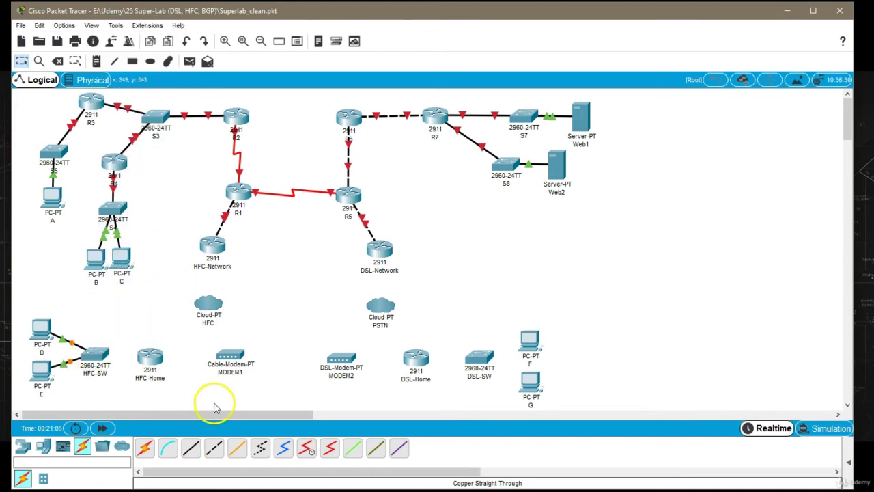
Connect FastEthernet0 of PC F to a FastEthernet port of DSL-SW with a copper straight-through cable
{"action": "left_click", "coordinate": [190, 448]}
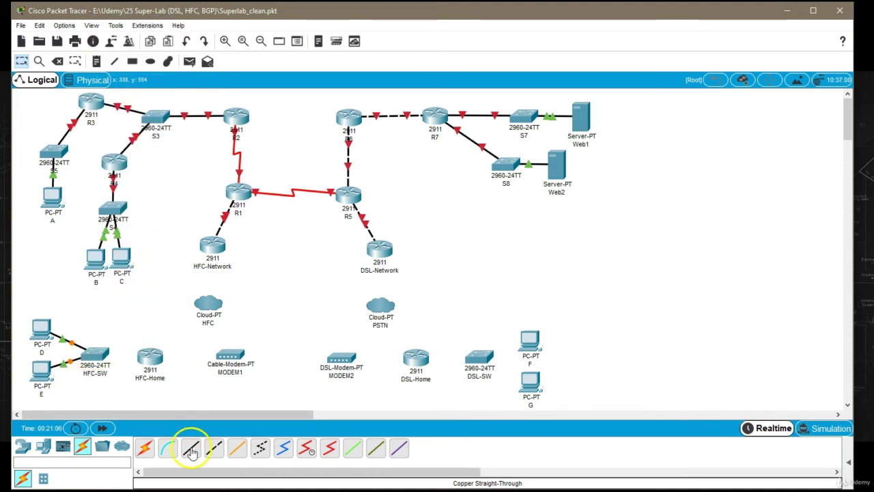
{"action": "left_click", "coordinate": [530, 345]}
{"action": "left_click", "coordinate": [579, 384]}
{"action": "left_click", "coordinate": [480, 356]}
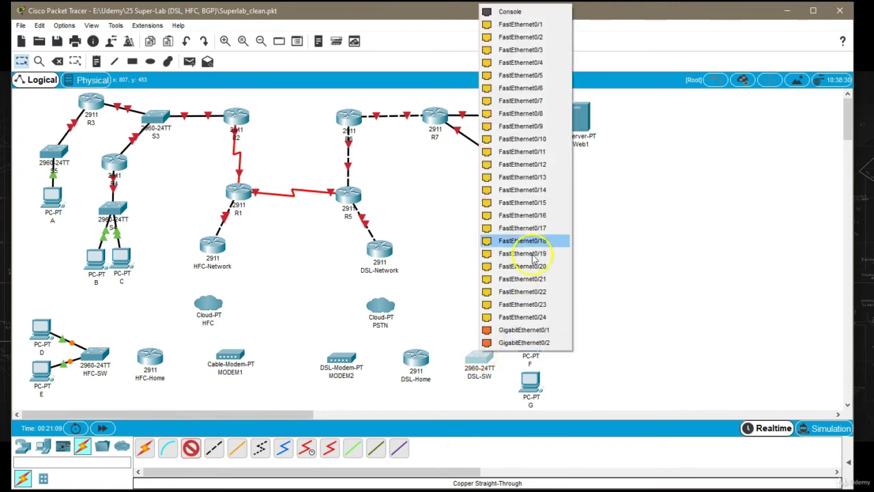
{"action": "left_click", "coordinate": [533, 256]}
Connect FastEthernet0 of PC G to another FastEthernet port of DSL-SW with a copper straight-through cable
{"action": "left_click", "coordinate": [190, 448]}
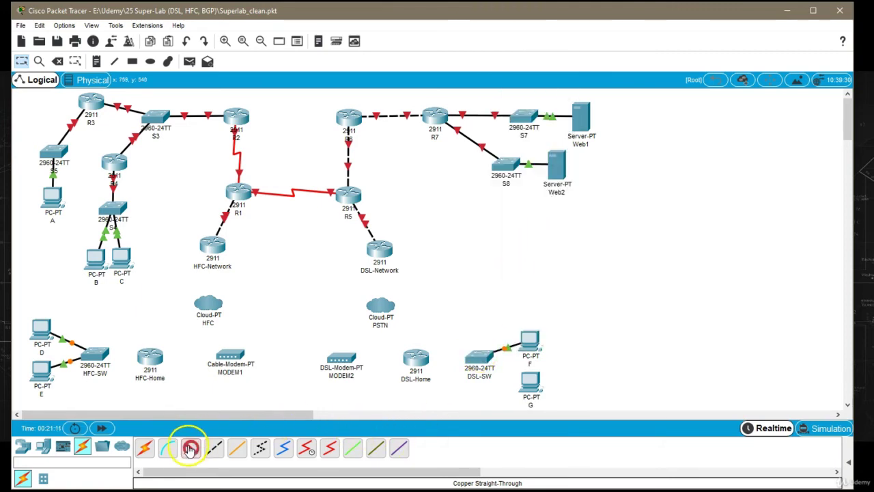
{"action": "left_click", "coordinate": [519, 384]}
{"action": "left_click", "coordinate": [543, 428]}
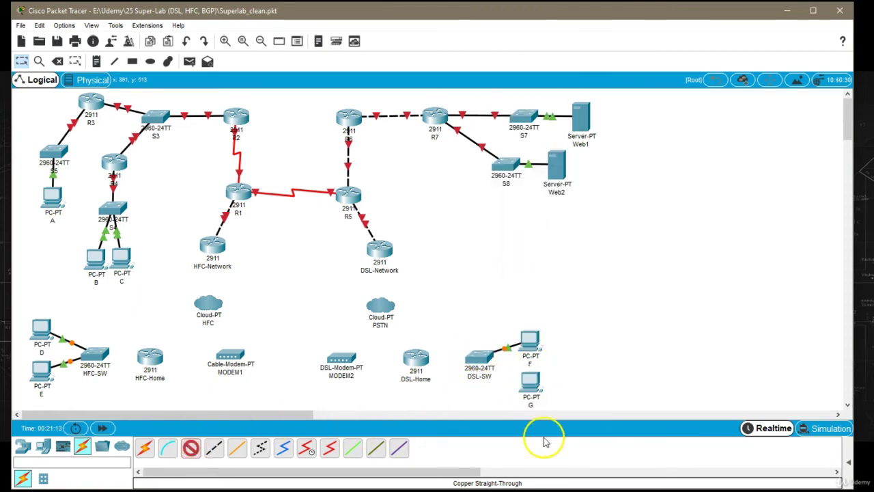
{"action": "left_click", "coordinate": [485, 370]}
{"action": "left_click", "coordinate": [512, 255]}
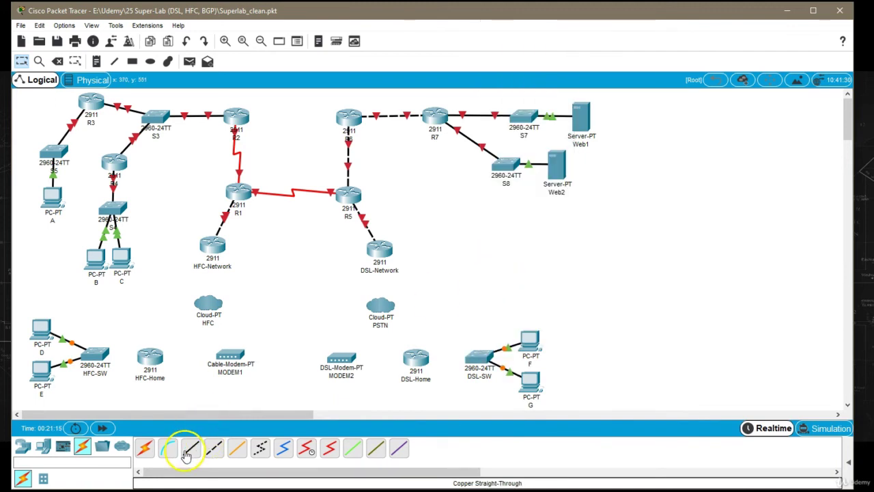
Connect GigabitEthernet0/1 of router HFC-Home to a GigabitEthernet port of HFC-SW with a copper straight-through cable
{"action": "left_click", "coordinate": [190, 449]}
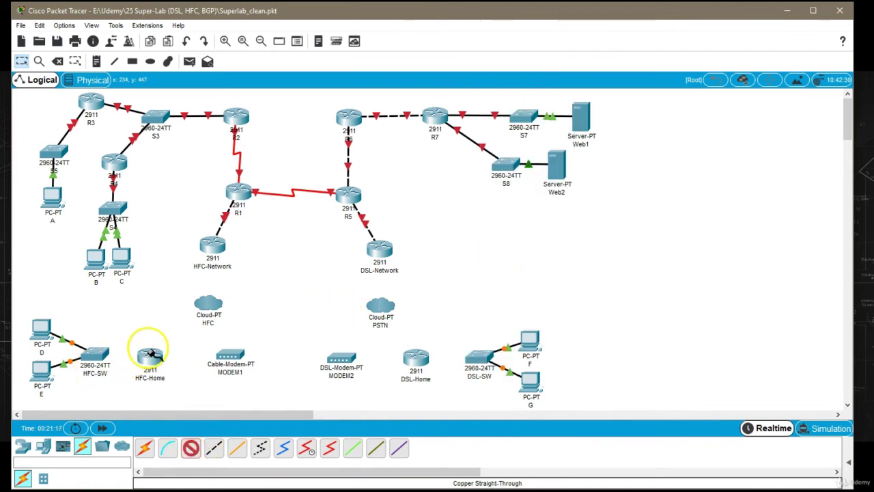
{"action": "left_click", "coordinate": [149, 352]}
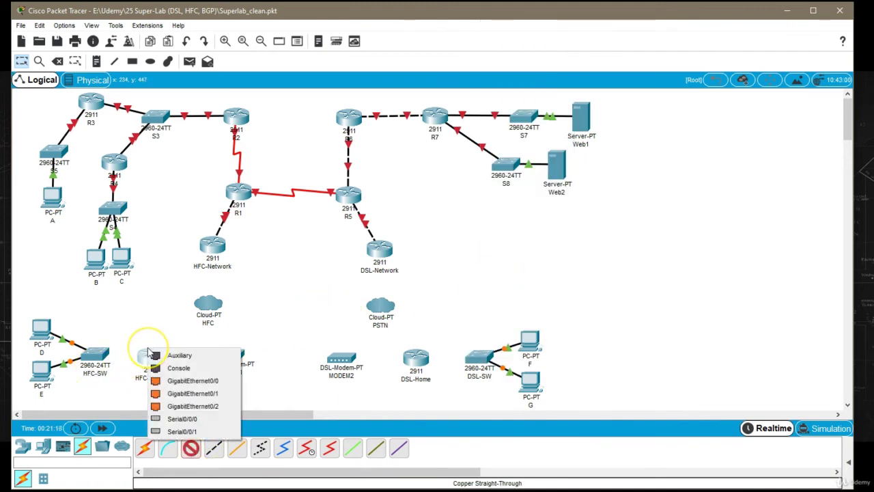
{"action": "left_click", "coordinate": [193, 399]}
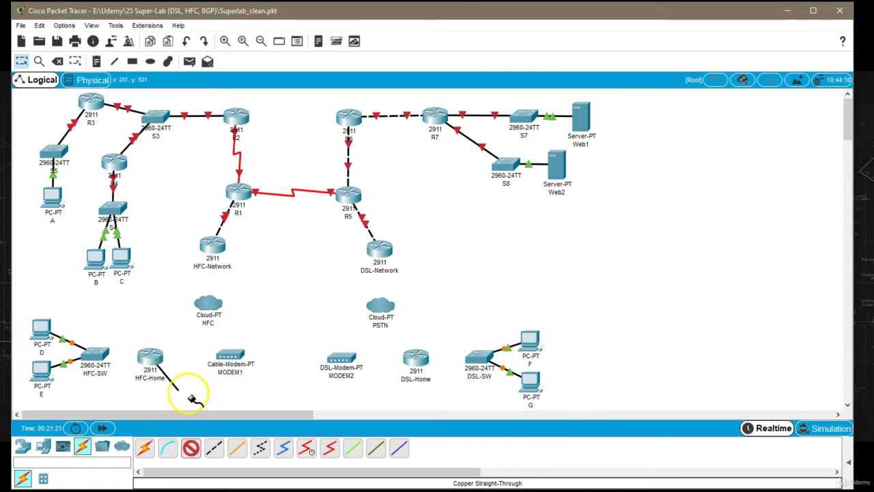
{"action": "left_click", "coordinate": [95, 356]}
{"action": "left_click", "coordinate": [140, 336]}
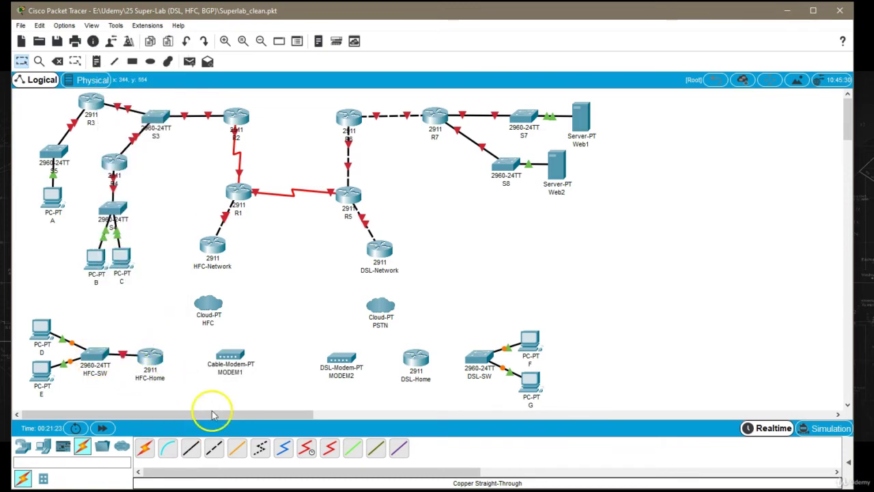
Connect a GigabitEthernet port of router DSL-Home to a GigabitEthernet port of DSL-SW with a copper straight-through cable
{"action": "left_click", "coordinate": [190, 447]}
{"action": "left_click", "coordinate": [415, 360]}
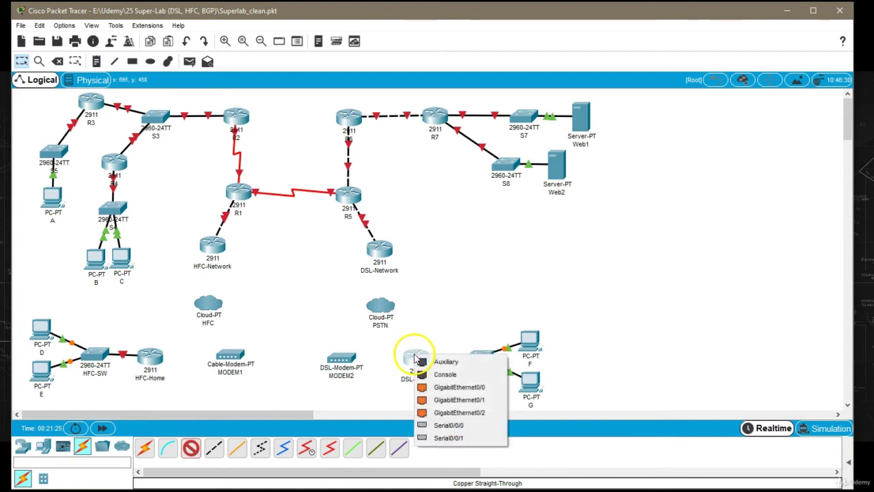
{"action": "left_click", "coordinate": [467, 386]}
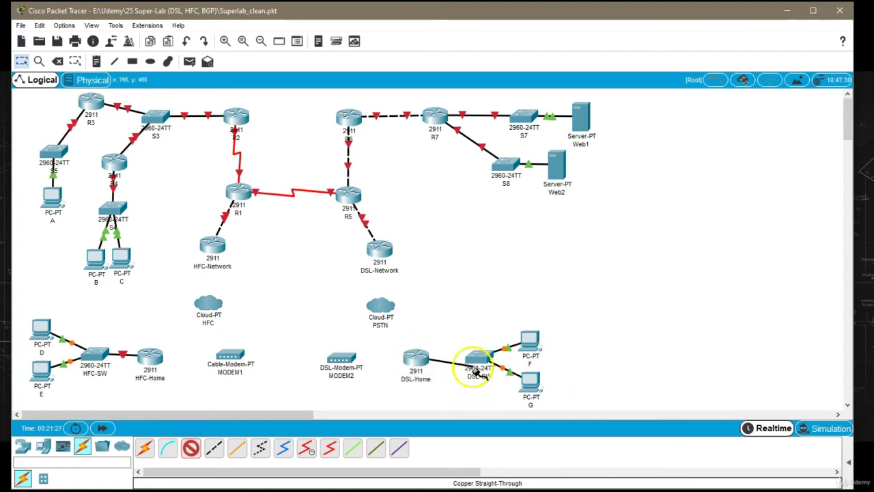
{"action": "left_click", "coordinate": [478, 355]}
{"action": "left_click", "coordinate": [499, 339]}
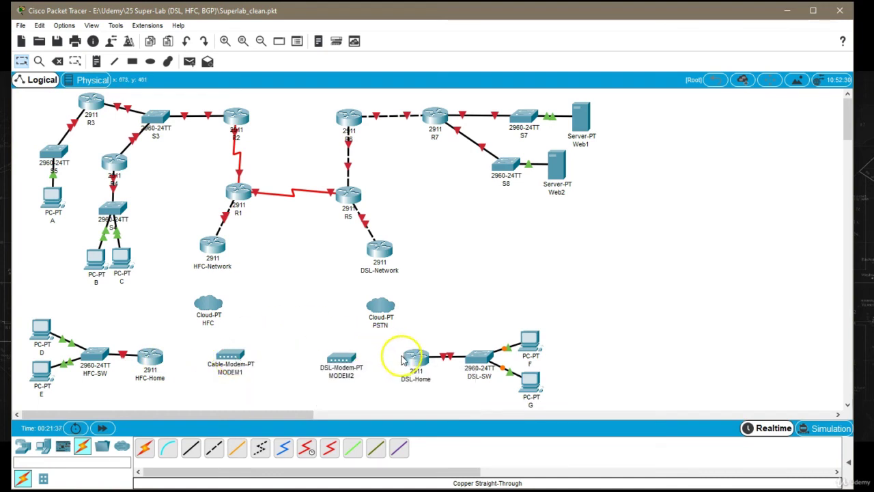
Connect GigabitEthernet0/0 of router HFC-Home to Port 1 of MODEM1 with a copper straight-through cable
{"action": "left_click", "coordinate": [191, 448]}
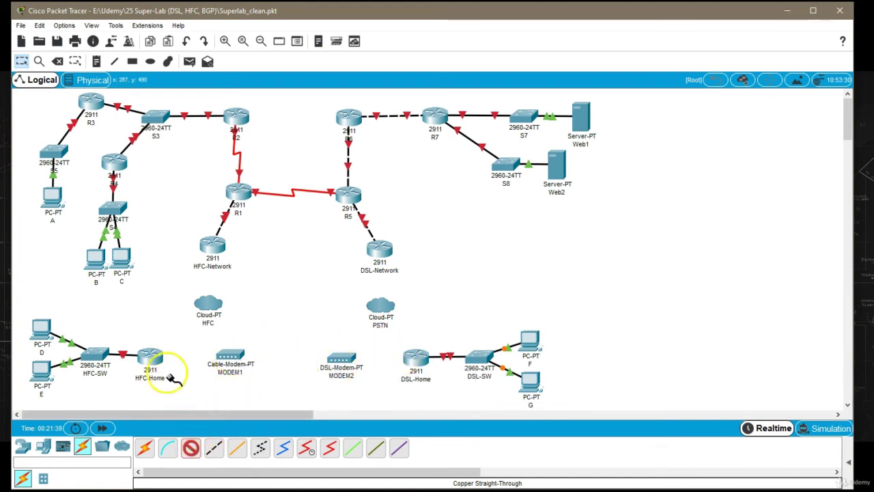
{"action": "left_click", "coordinate": [144, 356]}
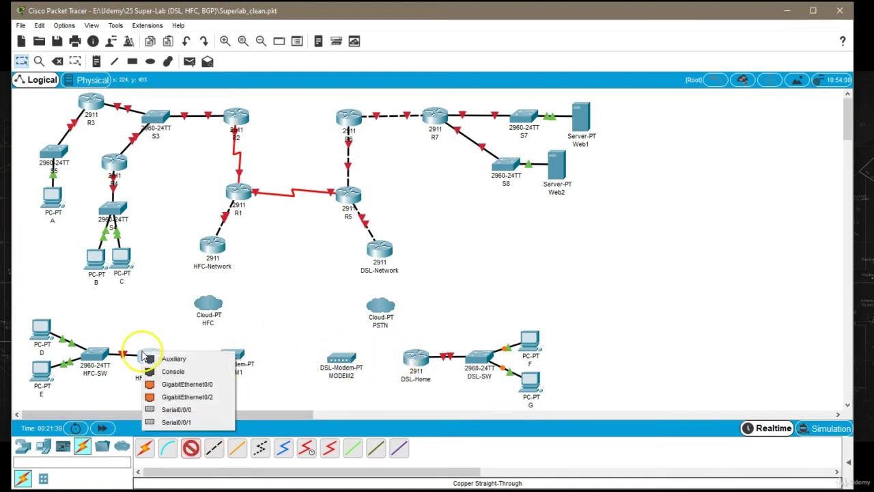
{"action": "left_click", "coordinate": [200, 387]}
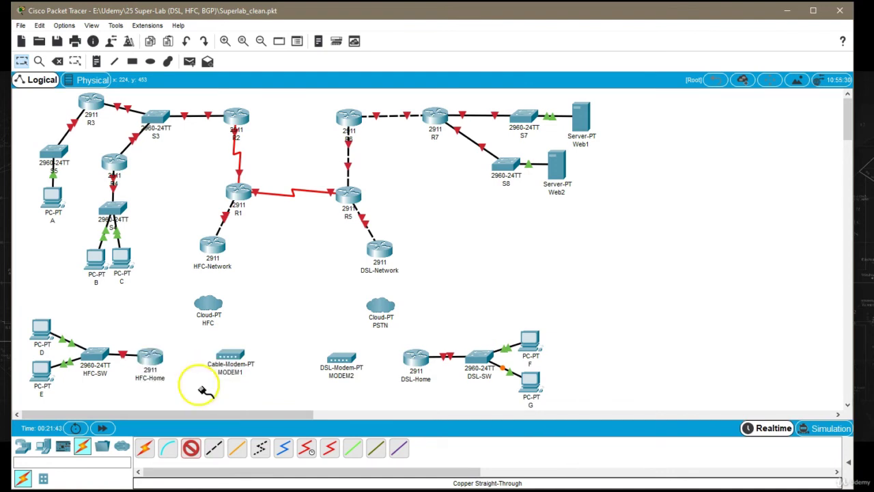
{"action": "left_click", "coordinate": [234, 356]}
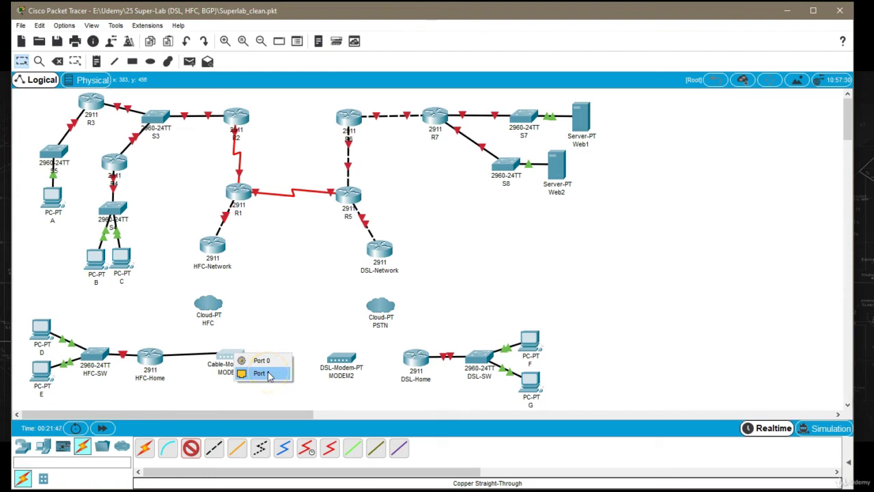
{"action": "left_click", "coordinate": [261, 373]}
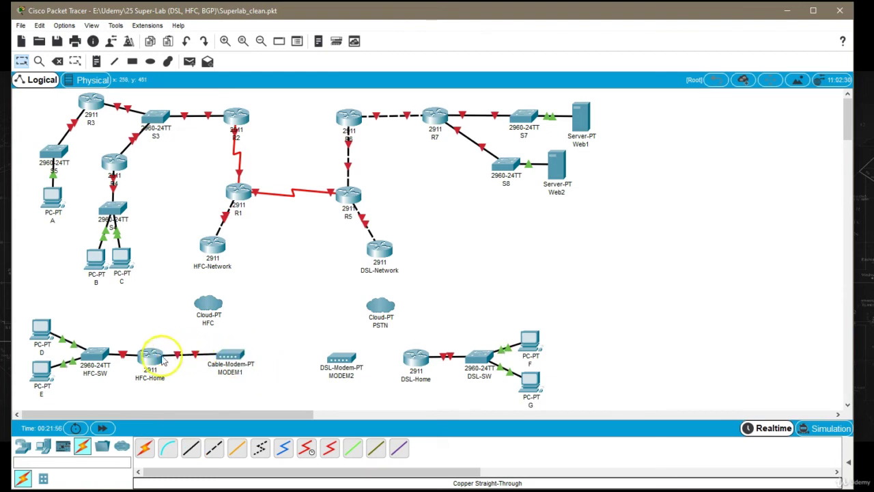
Connect GigabitEthernet0/0 of router DSL-Home to Port 1 of MODEM2 with a copper straight-through cable
{"action": "left_click", "coordinate": [191, 449]}
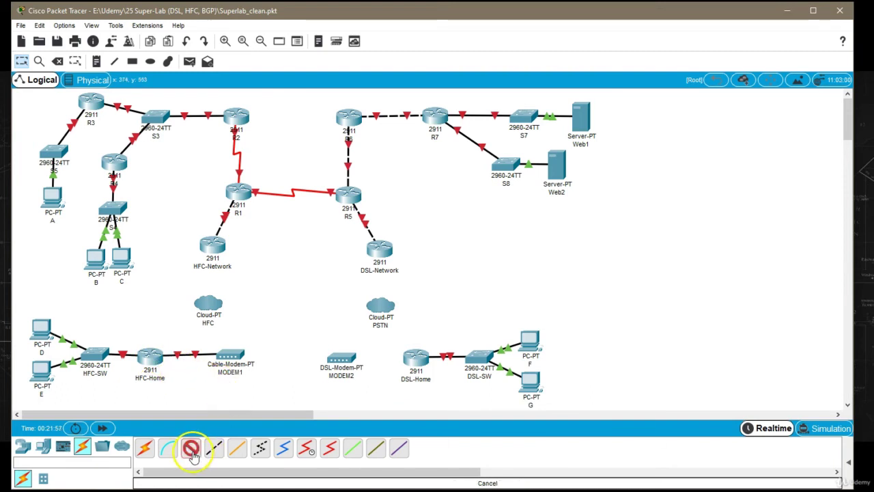
{"action": "left_click", "coordinate": [416, 351]}
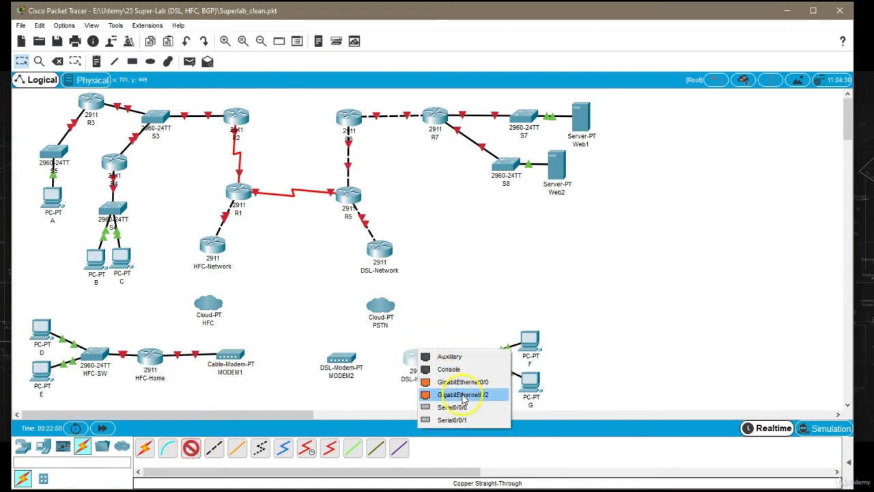
{"action": "left_click", "coordinate": [465, 382]}
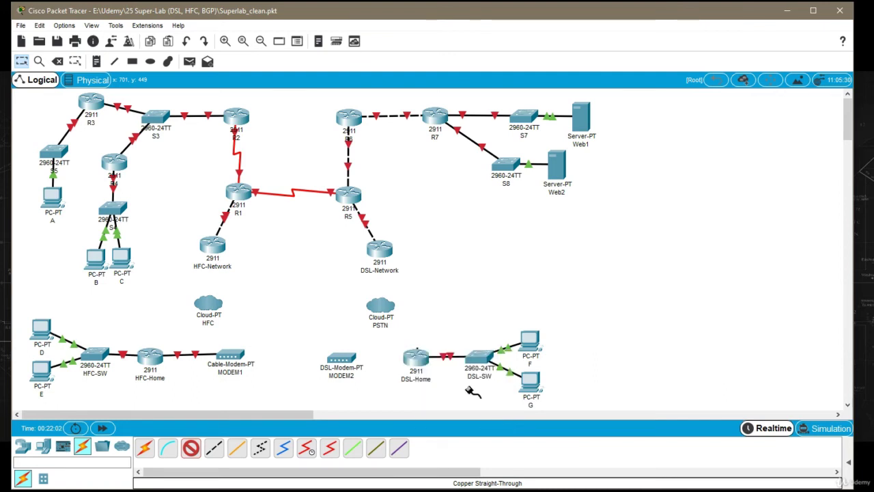
{"action": "left_click", "coordinate": [346, 361]}
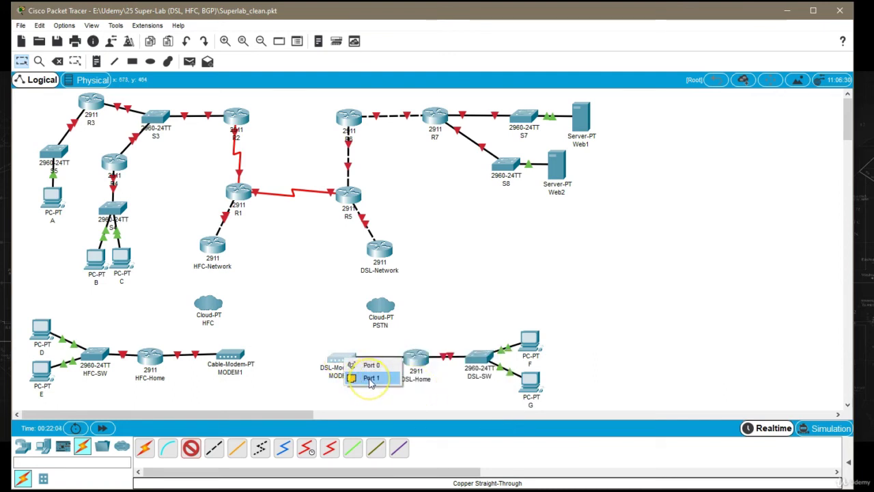
{"action": "left_click", "coordinate": [371, 379]}
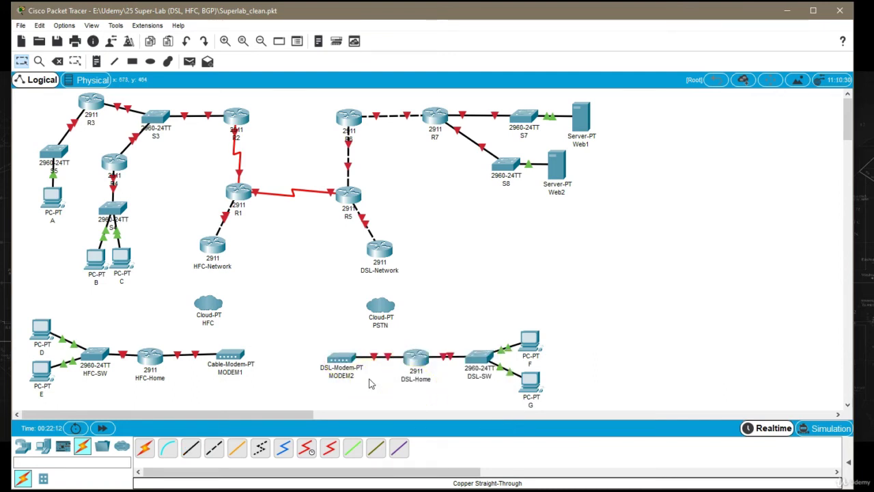
{"action": "left_click", "coordinate": [297, 347]}
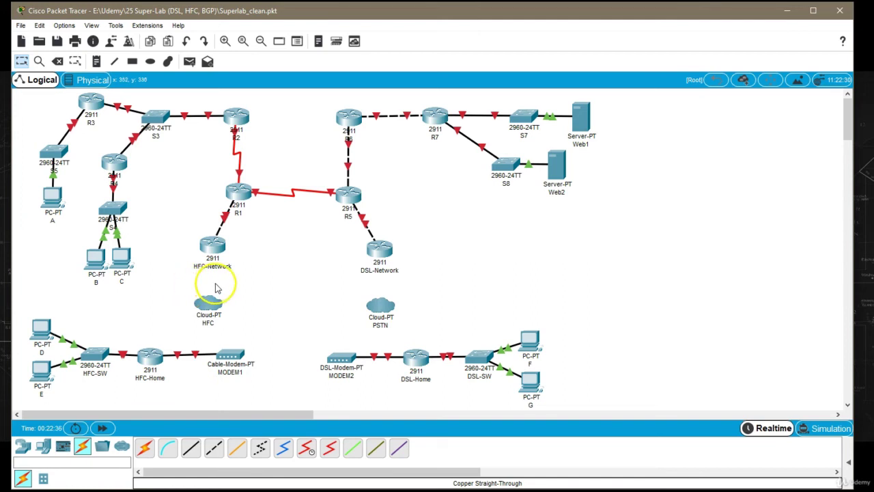
Connect Port 0 of MODEM1 to the Coaxial7 port of the HFC cloud with a coaxial cable
{"action": "left_click", "coordinate": [291, 455]}
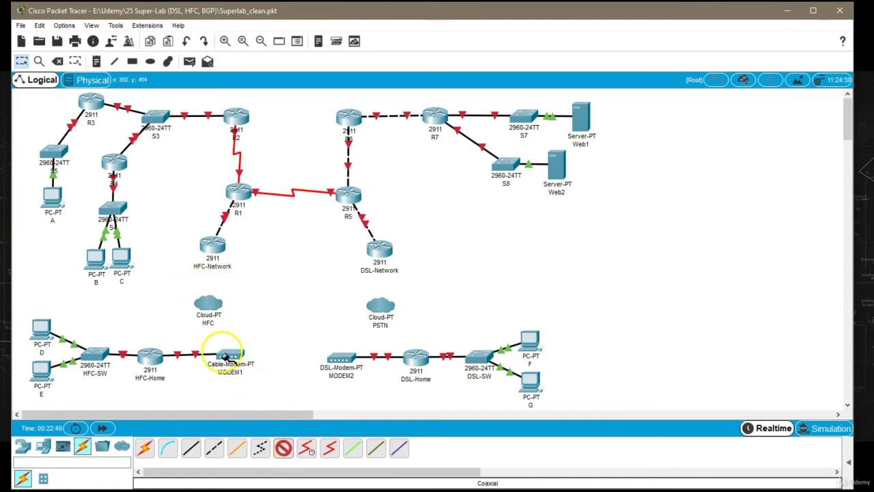
{"action": "left_click", "coordinate": [224, 355]}
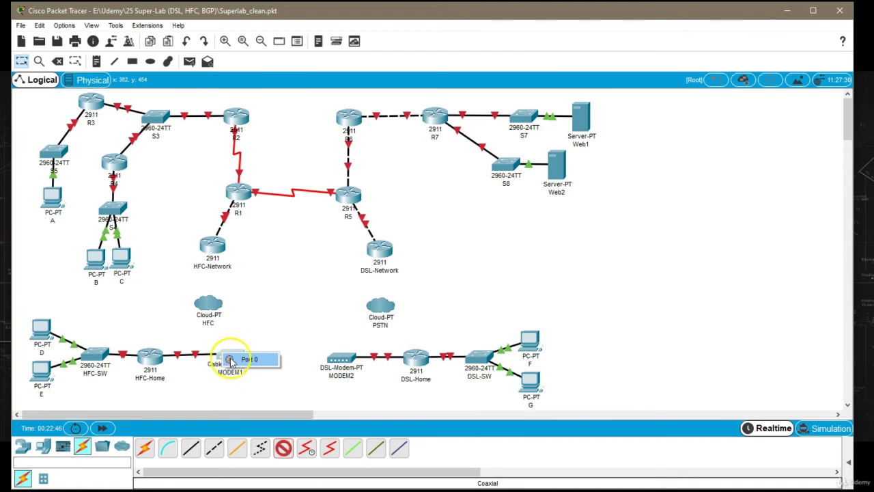
{"action": "left_click", "coordinate": [231, 360]}
{"action": "left_click", "coordinate": [210, 307]}
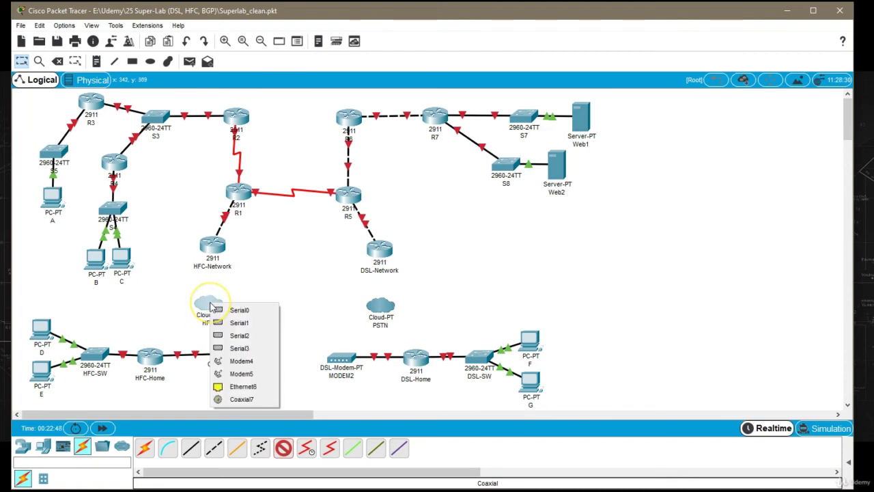
{"action": "left_click", "coordinate": [241, 400]}
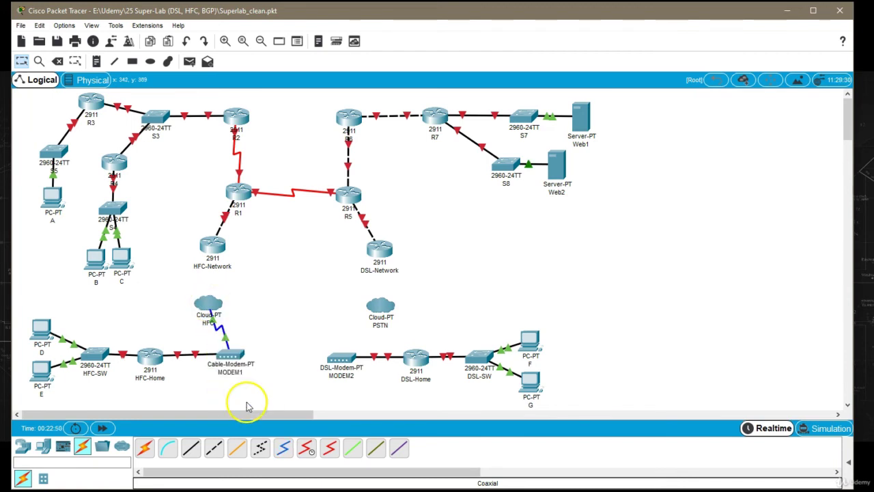
Connect Port 0 of MODEM2 to the Modem4 port of the PSTN cloud with a phone cable
{"action": "left_click", "coordinate": [264, 449]}
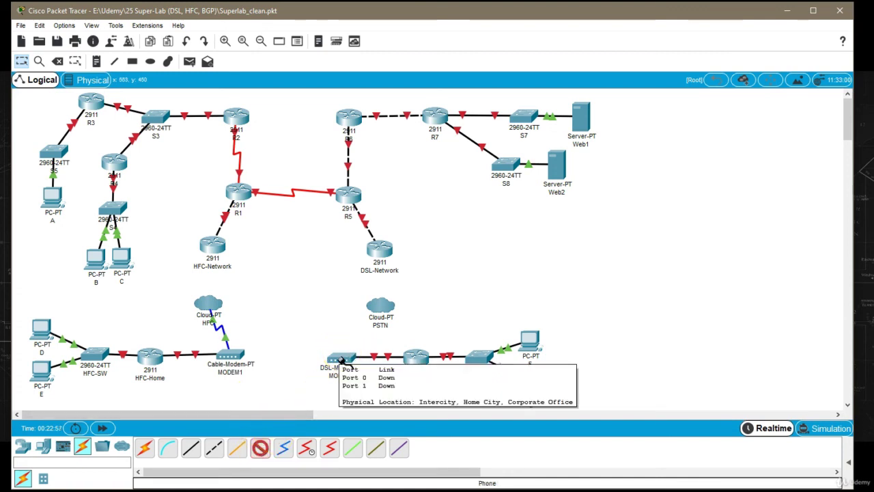
{"action": "left_click", "coordinate": [345, 362]}
{"action": "left_click", "coordinate": [364, 362]}
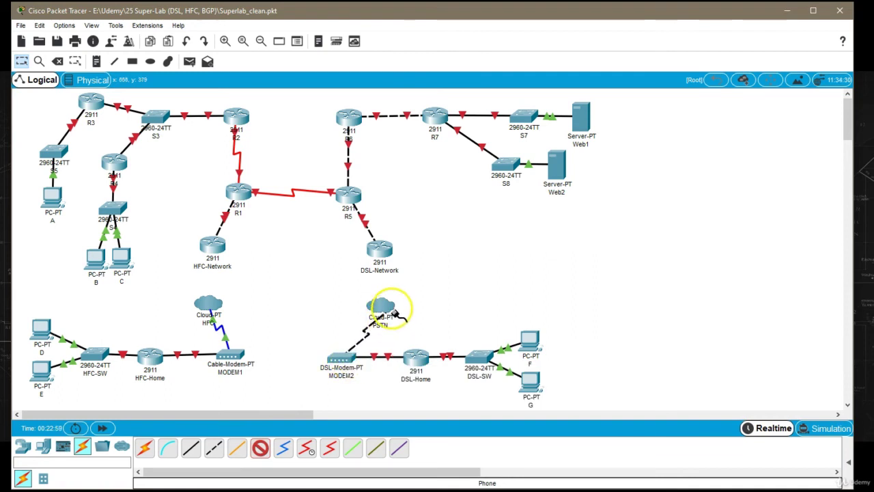
{"action": "left_click", "coordinate": [382, 307]}
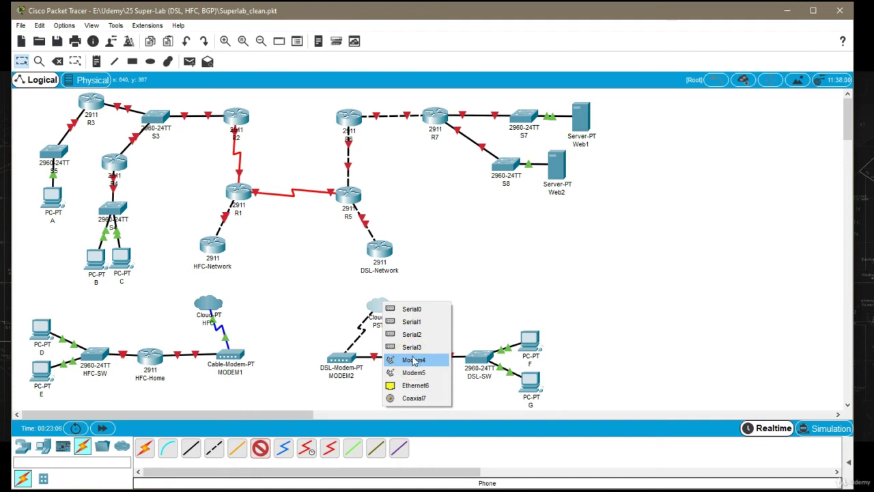
{"action": "left_click", "coordinate": [413, 360]}
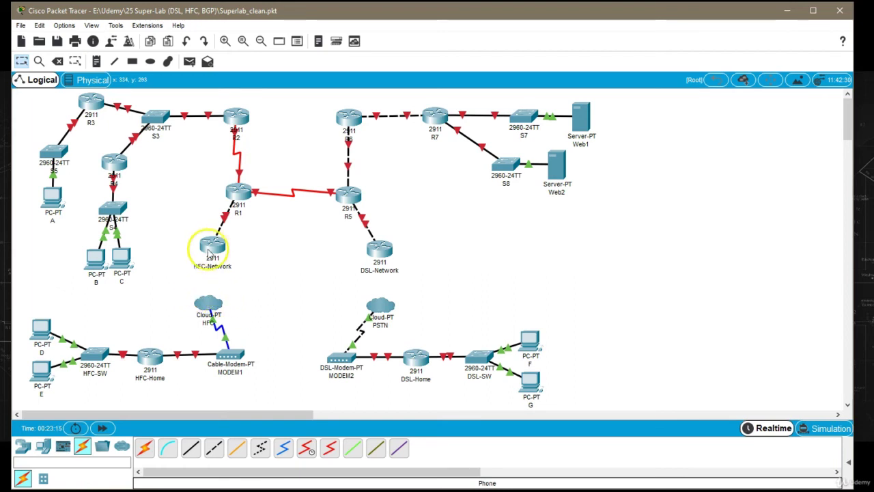
Connect GigabitEthernet0/0 of router HFC-Network to Ethernet6 of the HFC cloud with a copper straight-through cable
{"action": "left_click", "coordinate": [191, 448]}
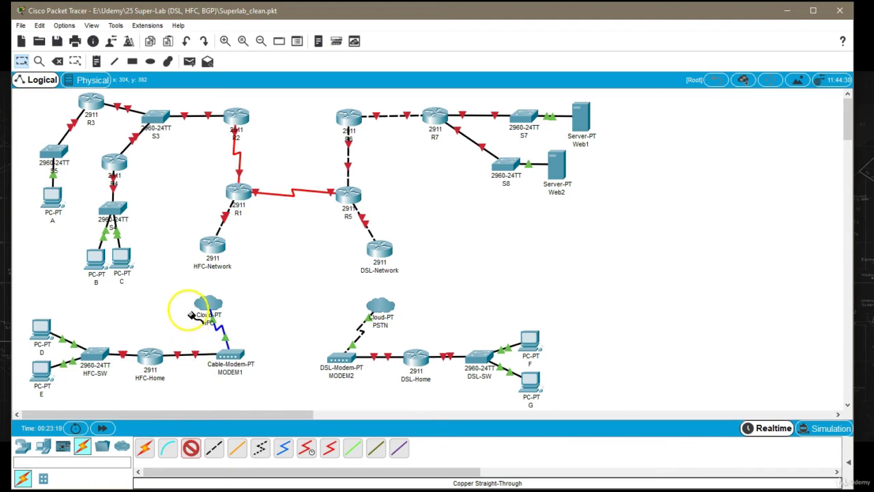
{"action": "left_click", "coordinate": [216, 243]}
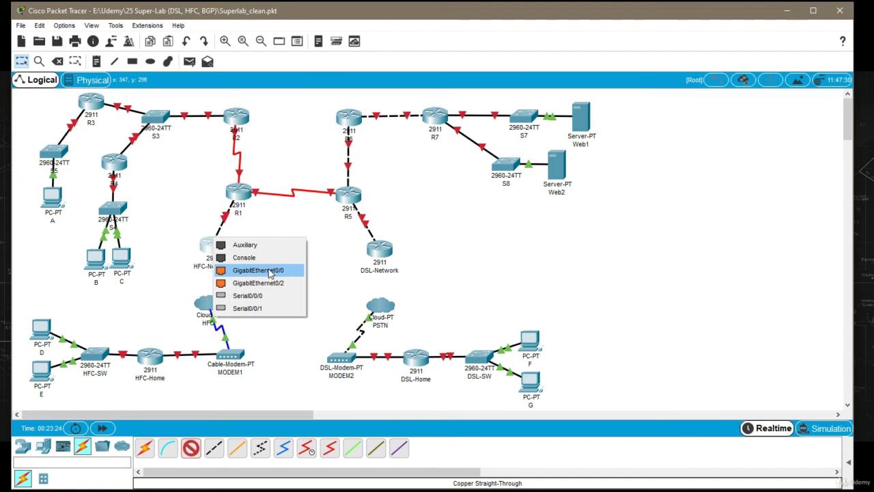
{"action": "left_click", "coordinate": [270, 271]}
{"action": "left_click", "coordinate": [208, 303]}
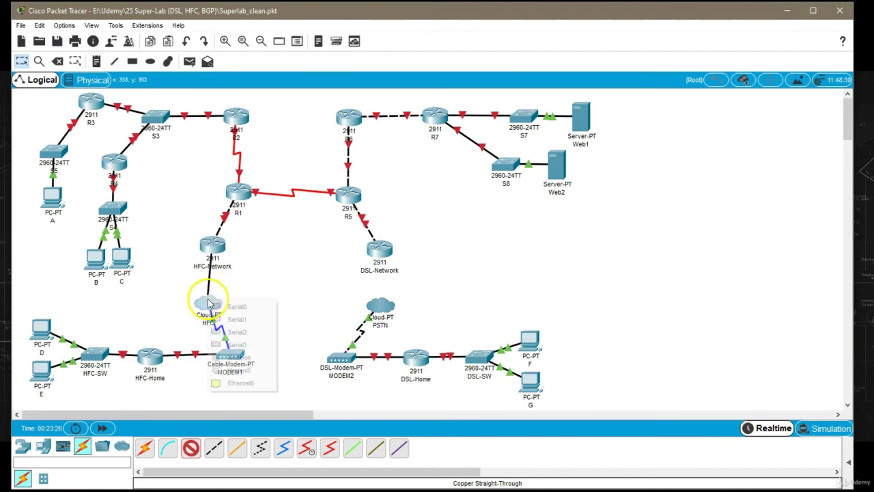
{"action": "left_click", "coordinate": [240, 383]}
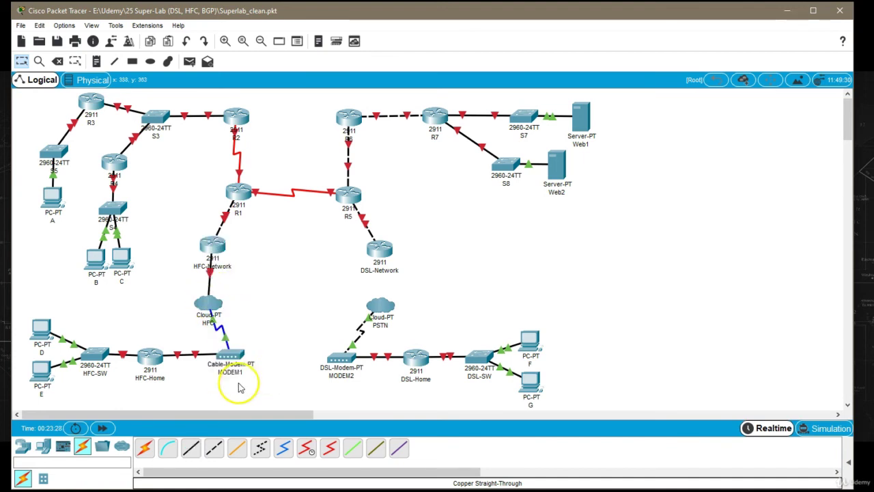
Connect GigabitEthernet0/0 of router DSL-Network to Ethernet6 of the PSTN cloud with a copper straight-through cable
{"action": "left_click", "coordinate": [192, 451]}
{"action": "left_click", "coordinate": [379, 249]}
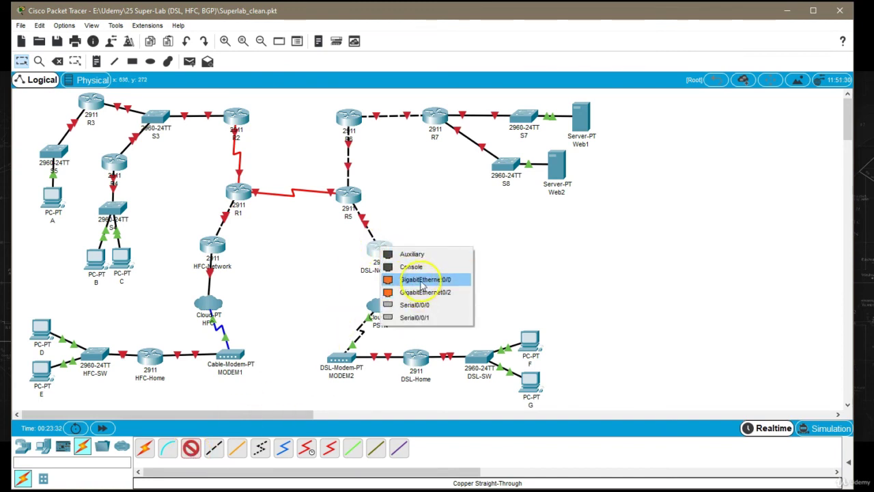
{"action": "left_click", "coordinate": [422, 285]}
{"action": "left_click", "coordinate": [375, 306]}
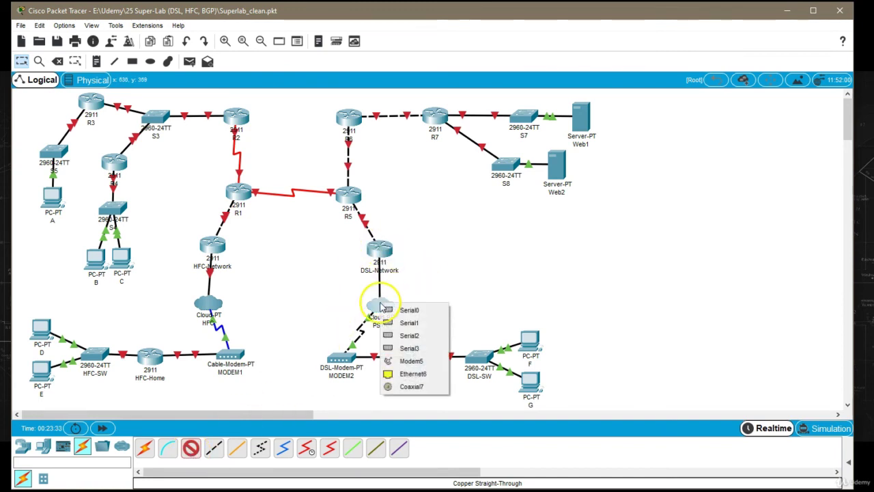
{"action": "left_click", "coordinate": [413, 374]}
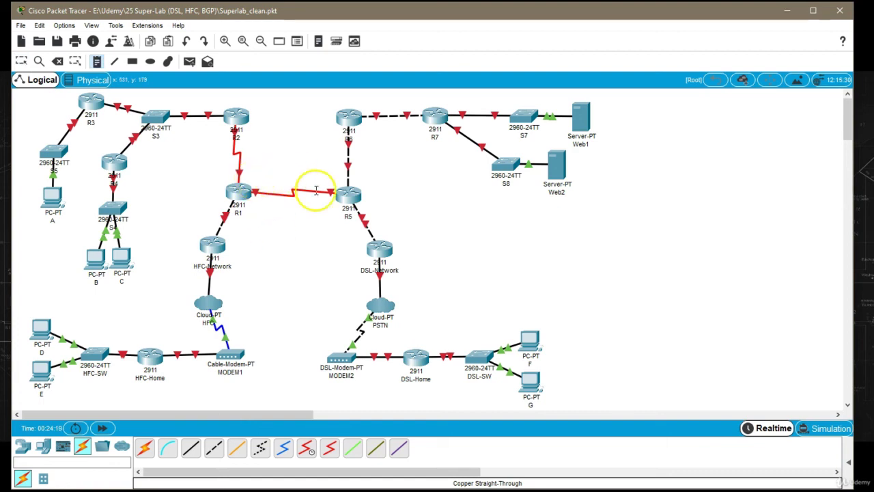
Add a note reading "DCE" just above router R1 and adjust its position
{"action": "left_click", "coordinate": [248, 177]}
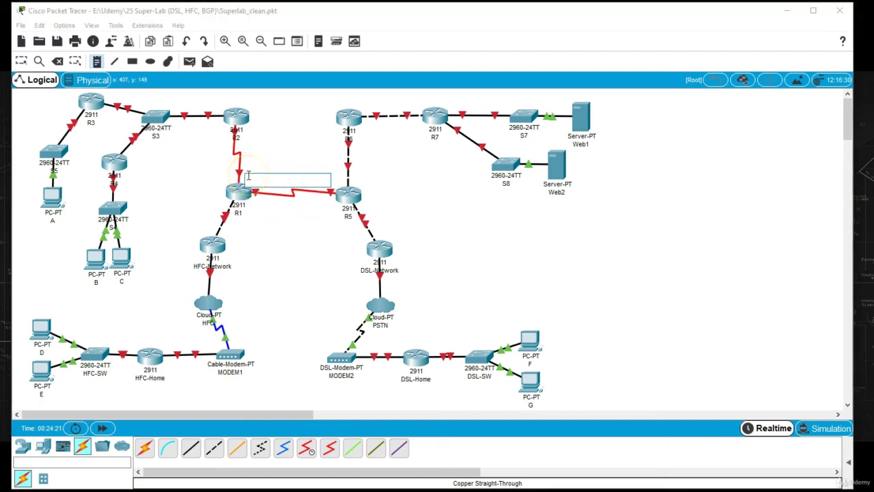
{"action": "key", "text": "Escape"}
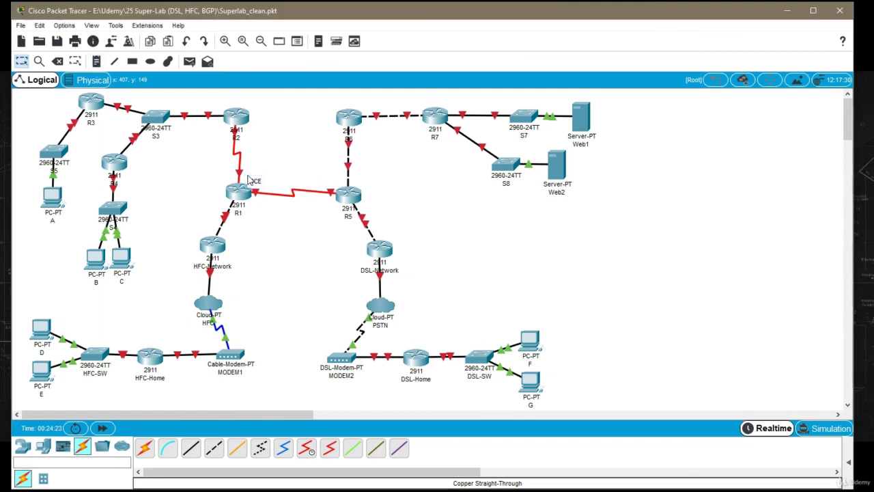
{"action": "left_click", "coordinate": [254, 182]}
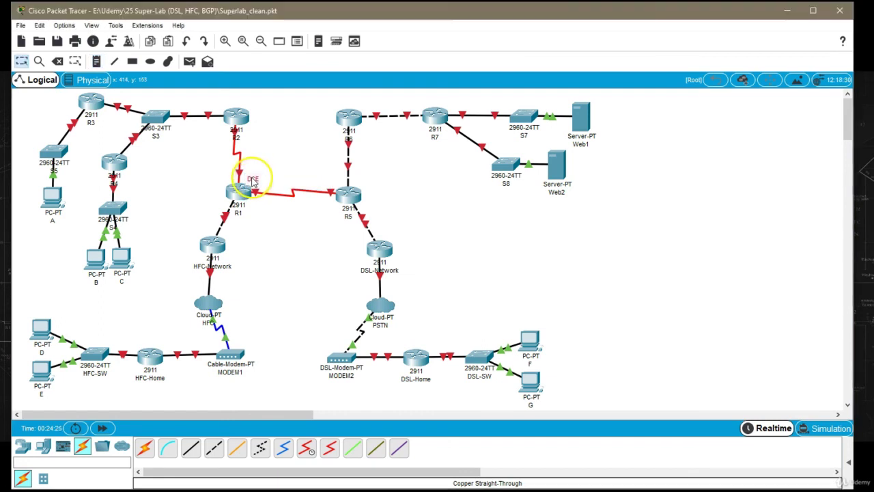
{"action": "left_click", "coordinate": [319, 278]}
Add a note reading "S0/0/1" and place it just below the serial link between R1 and R5
{"action": "key", "text": "n"}
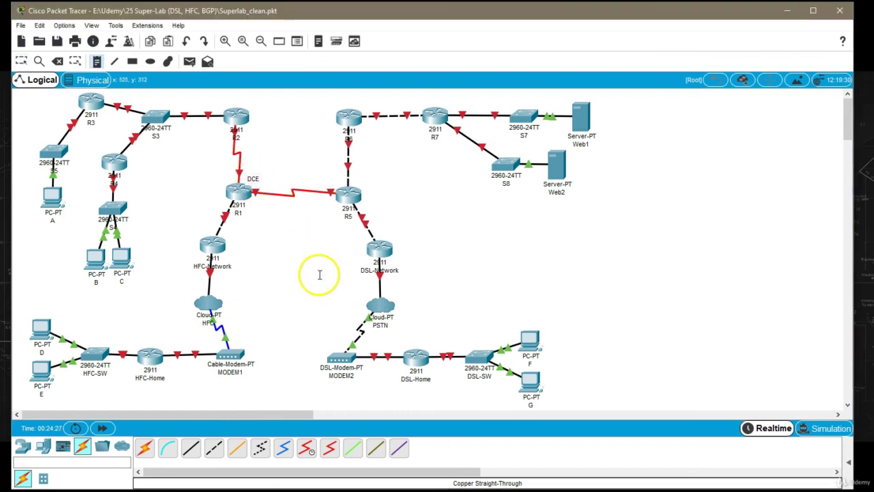
{"action": "left_click", "coordinate": [277, 204]}
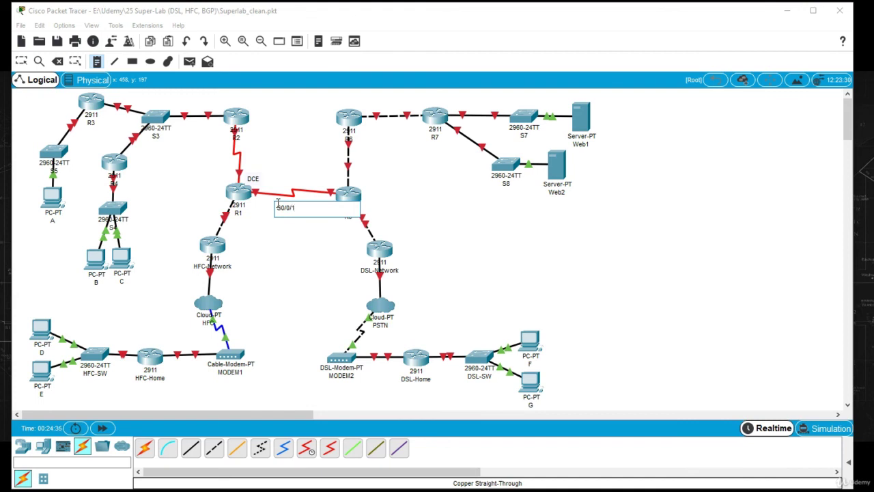
{"action": "left_click", "coordinate": [286, 295]}
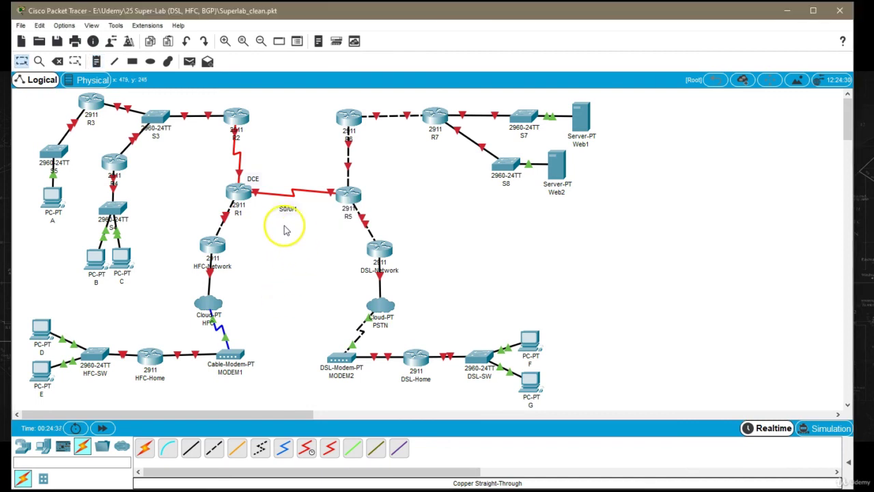
{"action": "mouse_move", "coordinate": [295, 207]}
{"action": "left_mouse_down"}
{"action": "mouse_move", "coordinate": [295, 195]}
{"action": "mouse_move", "coordinate": [296, 205]}
{"action": "left_mouse_up"}
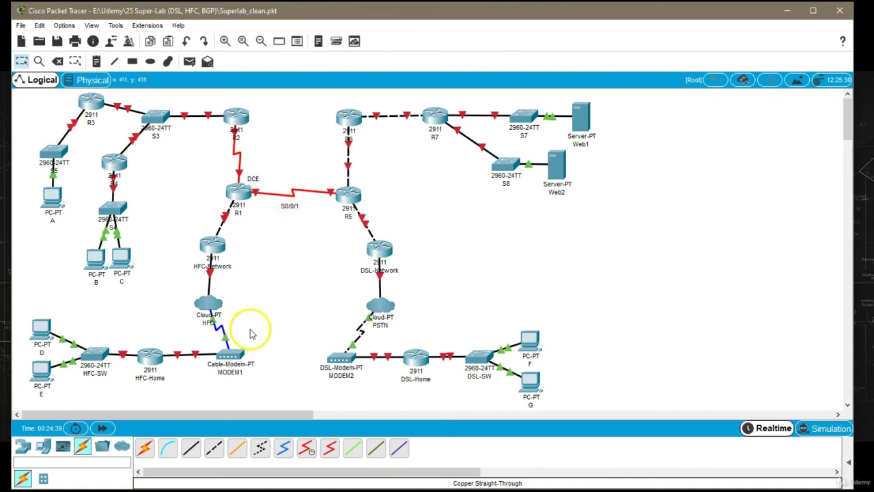
Add notes reading "G0/1" beside the R1 to HFC-Network link and the R5 to DSL-Network link
{"action": "key", "text": "n"}
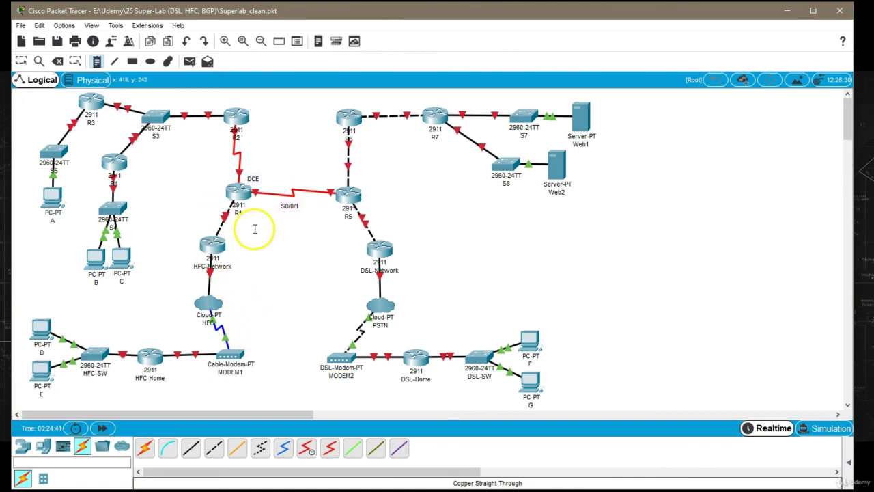
{"action": "left_click", "coordinate": [233, 229]}
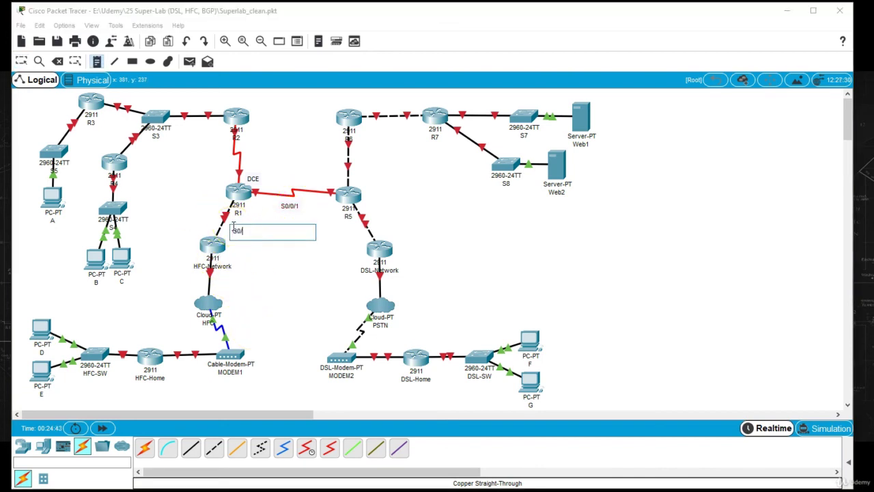
{"action": "left_click", "coordinate": [344, 232]}
{"action": "type", "text": "G0/1"}
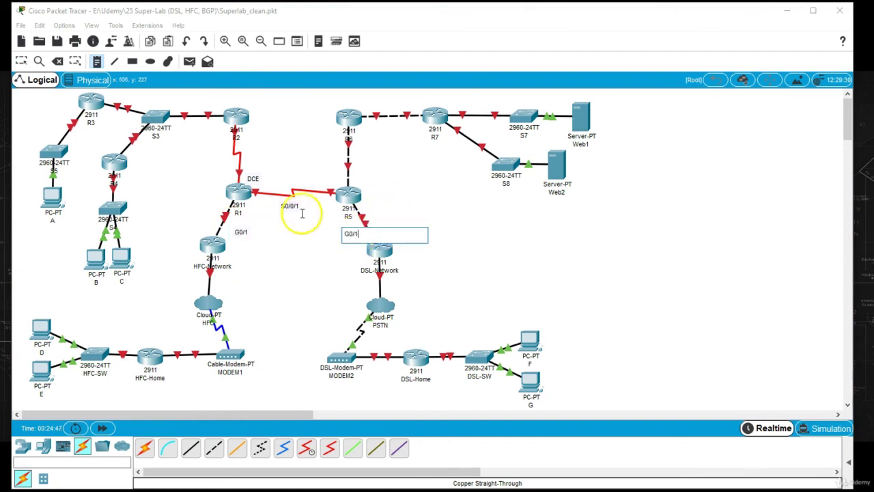
Label the serial link between R2 and R1 "S0/0/0" and the link between R6 and R5 "G0/0"
{"action": "left_click", "coordinate": [220, 159]}
{"action": "type", "text": "S0/0/0"}
{"action": "left_click", "coordinate": [351, 158]}
{"action": "type", "text": "G0/0"}
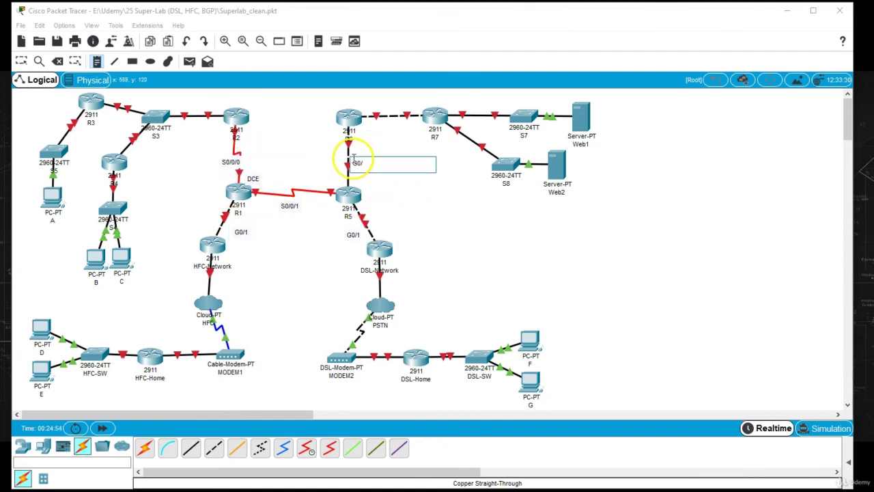
Label the R6–R7 and S3–R2 links "G0/1" and add the subnet note "192.168.1.0/24" above the DSL-Home to DSL-SW link
{"action": "left_click", "coordinate": [387, 122]}
{"action": "type", "text": "G0/1"}
{"action": "left_click", "coordinate": [186, 125]}
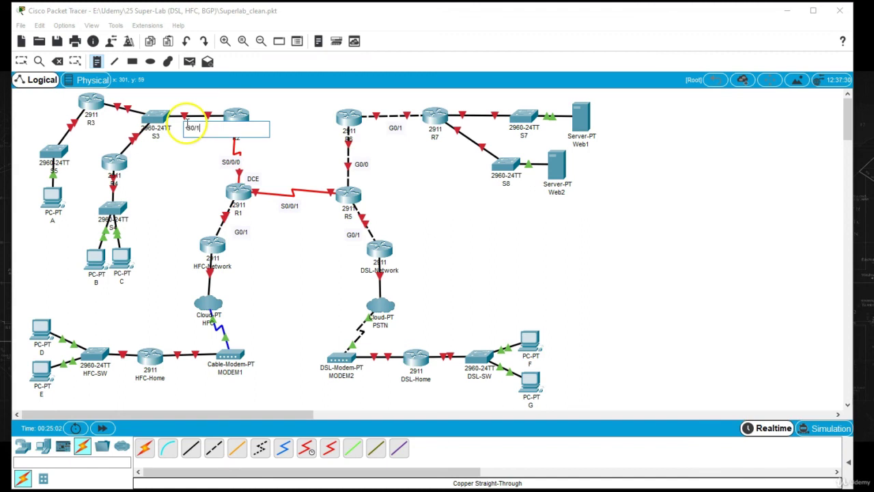
{"action": "type", "text": "G0/1"}
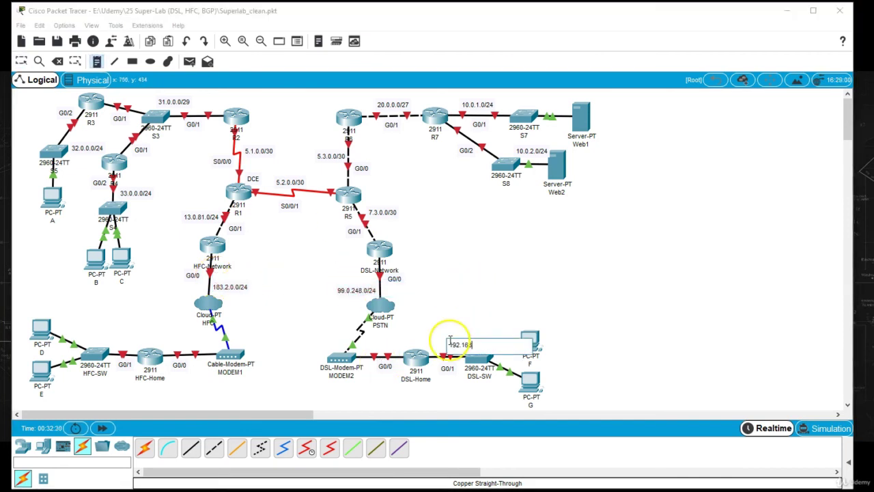
{"action": "type", "text": "1.0/24"}
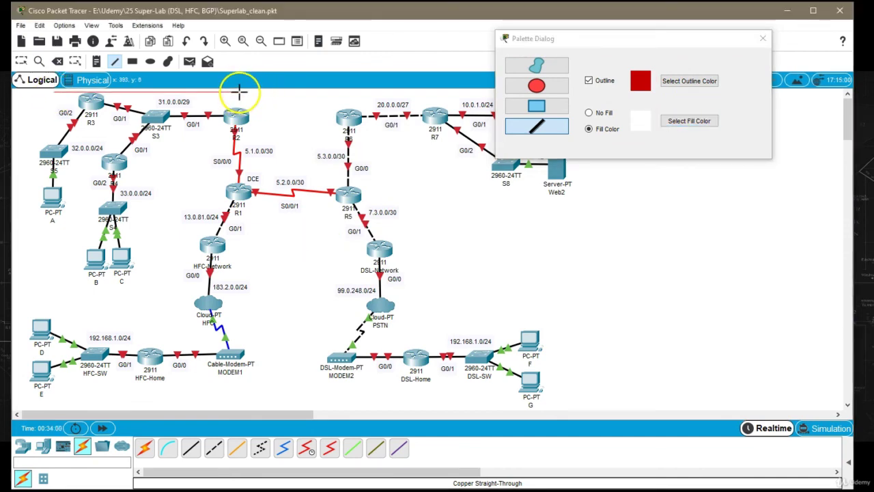
Outline the R2–R3–R4, HFC, DSL and R6–R7 network areas with red straight lines
{"action": "mouse_move", "coordinate": [239, 91]}
{"action": "left_mouse_down"}
{"action": "mouse_move", "coordinate": [239, 117]}
{"action": "mouse_move", "coordinate": [211, 137]}
{"action": "mouse_move", "coordinate": [168, 140]}
{"action": "mouse_move", "coordinate": [92, 293]}
{"action": "mouse_move", "coordinate": [70, 241]}
{"action": "mouse_move", "coordinate": [27, 214]}
{"action": "mouse_move", "coordinate": [53, 94]}
{"action": "left_mouse_up"}
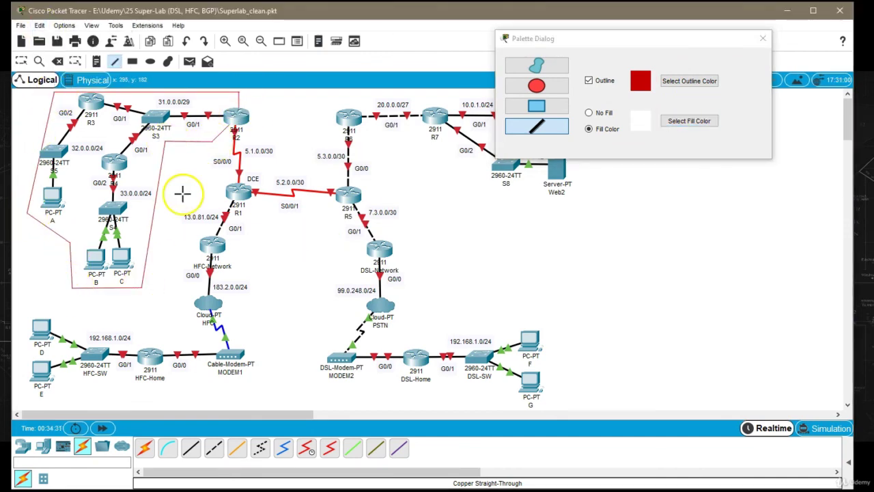
{"action": "mouse_move", "coordinate": [182, 194]}
{"action": "left_mouse_down"}
{"action": "mouse_move", "coordinate": [271, 218]}
{"action": "mouse_move", "coordinate": [19, 400]}
{"action": "mouse_move", "coordinate": [93, 327]}
{"action": "mouse_move", "coordinate": [186, 192]}
{"action": "left_mouse_up"}
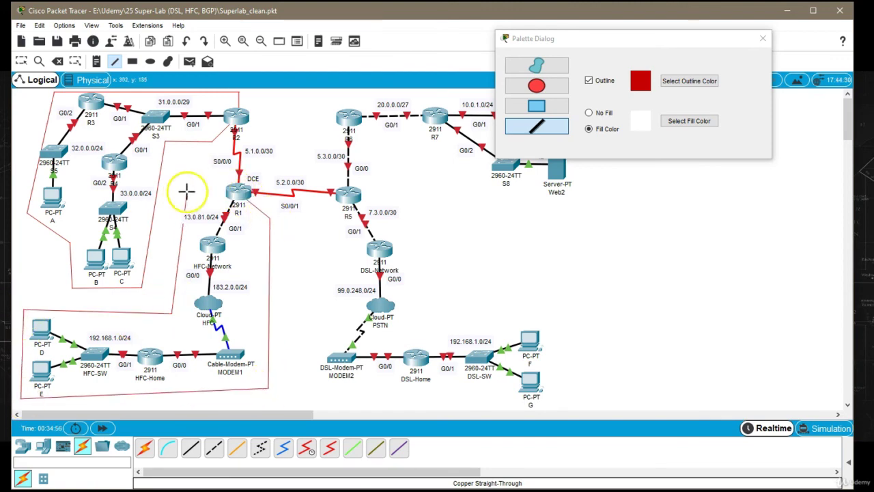
{"action": "mouse_move", "coordinate": [346, 205]}
{"action": "left_mouse_down"}
{"action": "mouse_move", "coordinate": [318, 225]}
{"action": "mouse_move", "coordinate": [318, 387]}
{"action": "mouse_move", "coordinate": [551, 384]}
{"action": "mouse_move", "coordinate": [412, 166]}
{"action": "mouse_move", "coordinate": [354, 195]}
{"action": "left_mouse_up"}
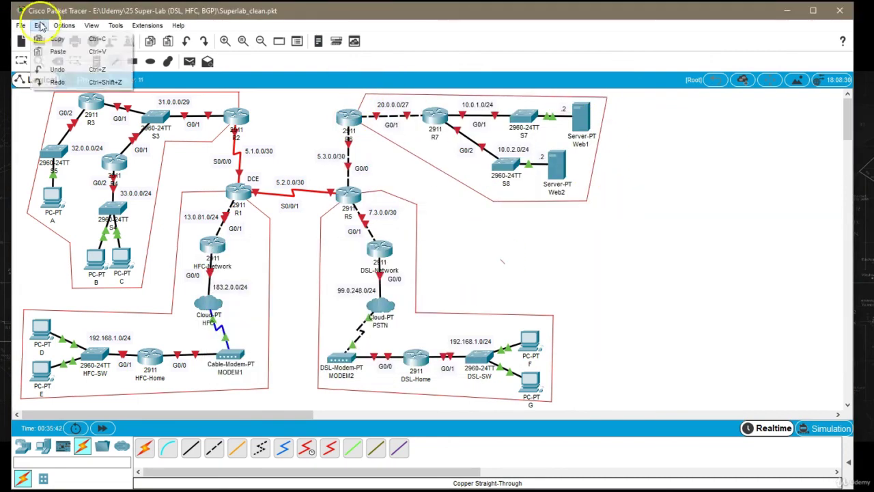
Add notes "AS 2700 COMPANY-2" below the R6–R7 link and "AS 2500 COMP.1" near R2, and place "OSPF + rout. prop." below PC A
{"action": "left_click", "coordinate": [406, 158]}
{"action": "type", "text": "AS 2700"}
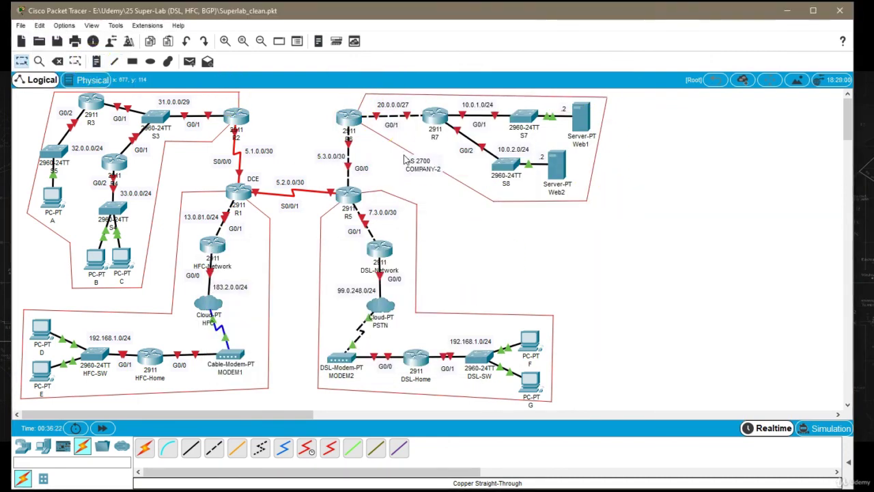
{"action": "left_click", "coordinate": [210, 103]}
{"action": "type", "text": "AS 2500 COMP.1"}
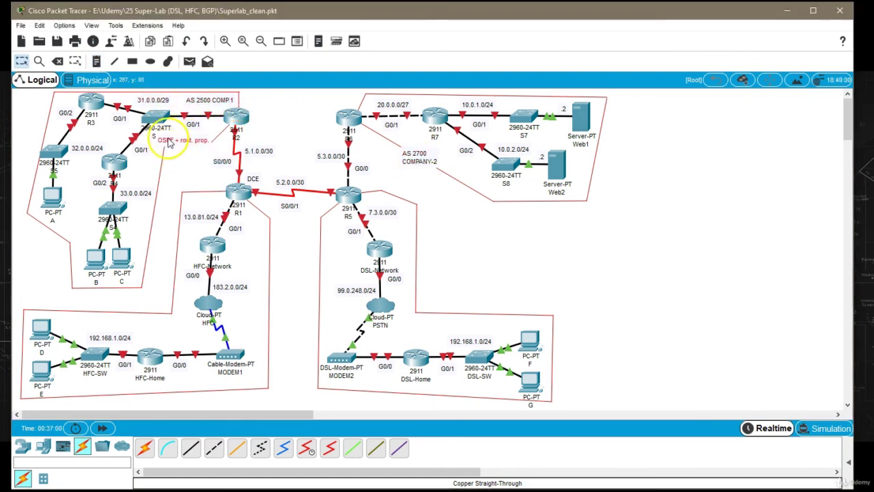
{"action": "left_click_drag", "start_coordinate": [157, 146], "coordinate": [43, 231]}
Add notes "AS 2100 CABLE" and "EIGRP" beside router HFC-Network, and "AS 2200 DSL OSPF" beside router DSL-Network
{"action": "left_click", "coordinate": [244, 257]}
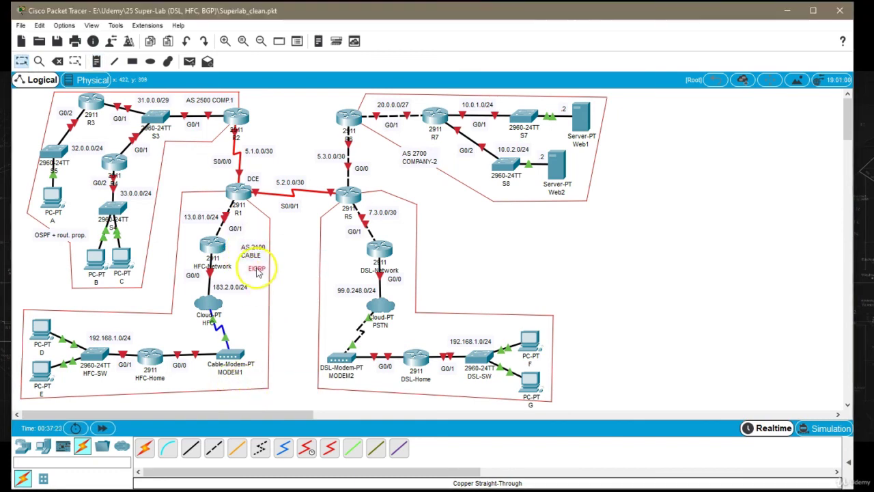
{"action": "left_click", "coordinate": [324, 249]}
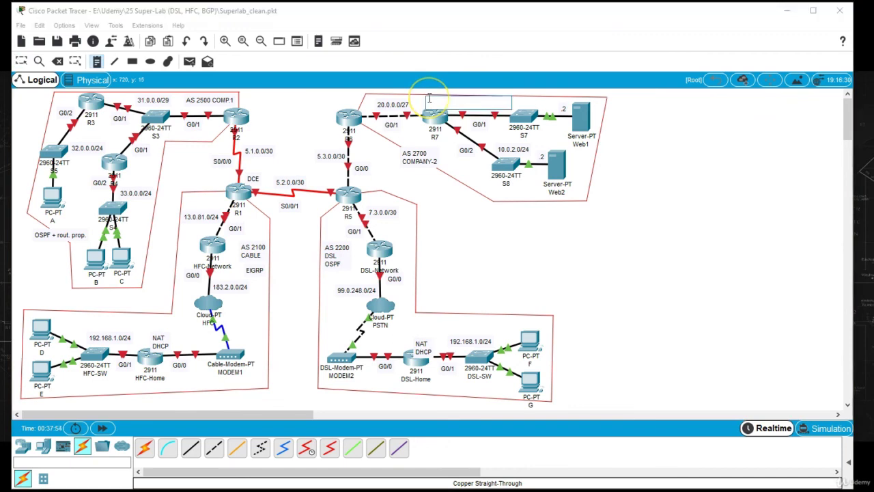
Add a "NAT" note above R7 and position the "NAT DHCP" notes just above routers DSL-Home and HFC-Home
{"action": "left_click_drag", "start_coordinate": [420, 348], "coordinate": [415, 340]}
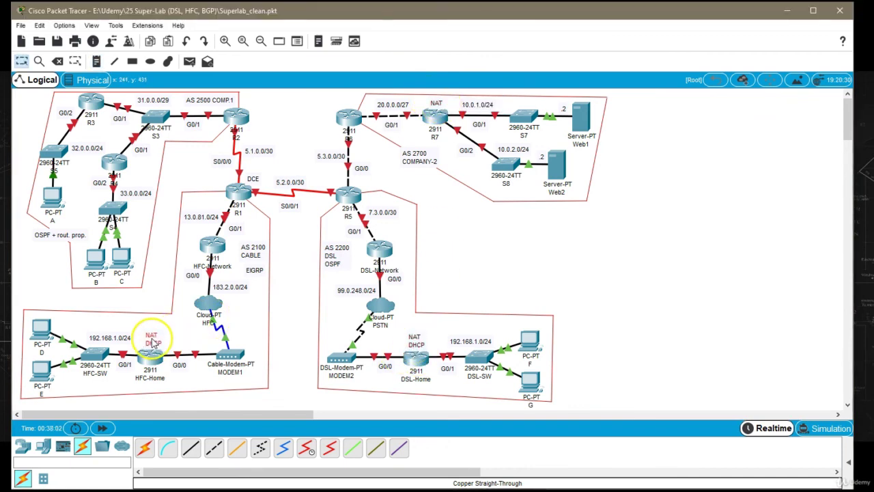
{"action": "left_click_drag", "start_coordinate": [158, 343], "coordinate": [149, 341]}
Add a note reading "Stat. routing" just below the "AS 2700 COMPANY-2" note
{"action": "key", "text": "n"}
{"action": "left_click", "coordinate": [433, 179]}
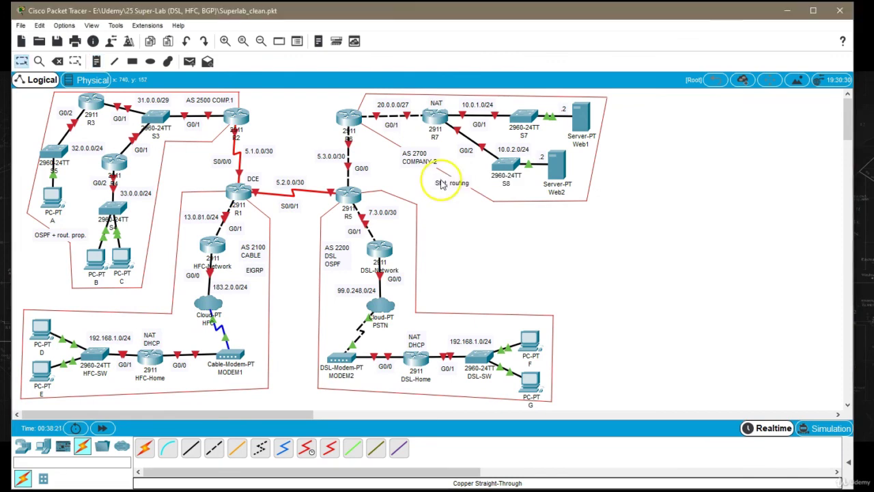
{"action": "key", "text": "Escape"}
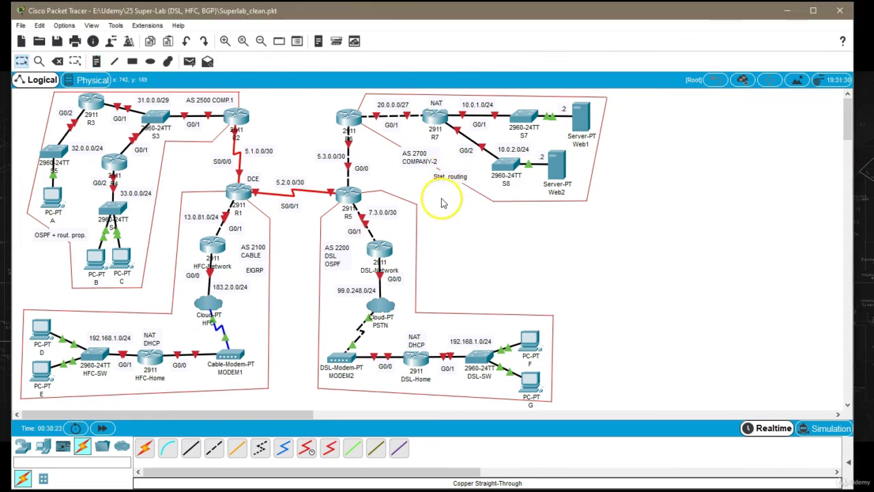